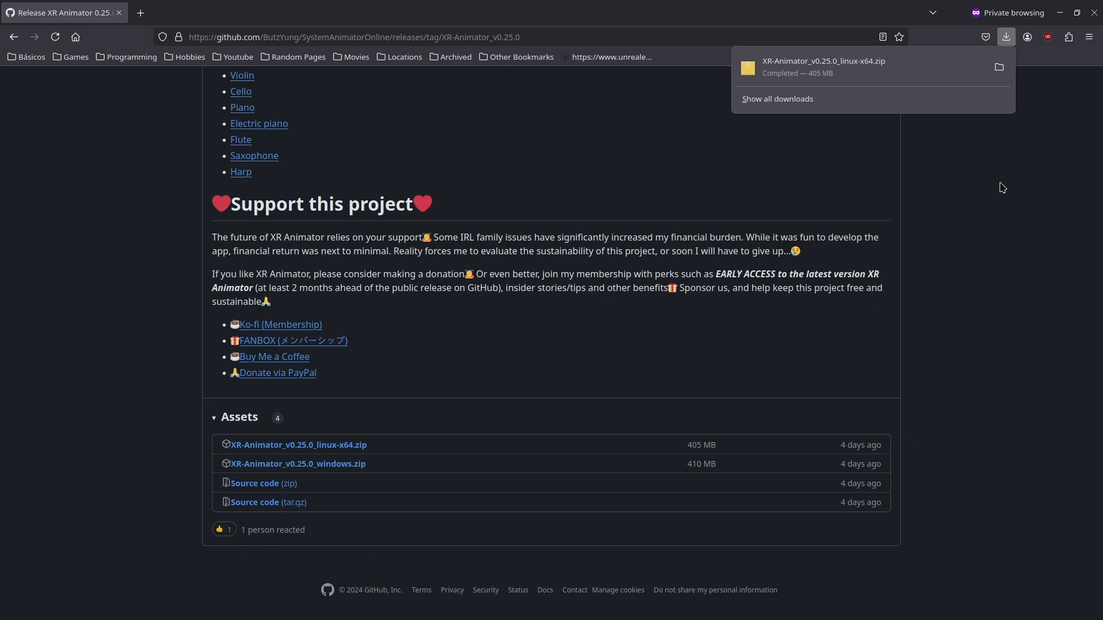
# - Move XR-Animator_v0.25.0_linux-x64.zip from the Downloads folder into its tmp subfolder using the Dolphin file manager
pyautogui.click(1002, 188)
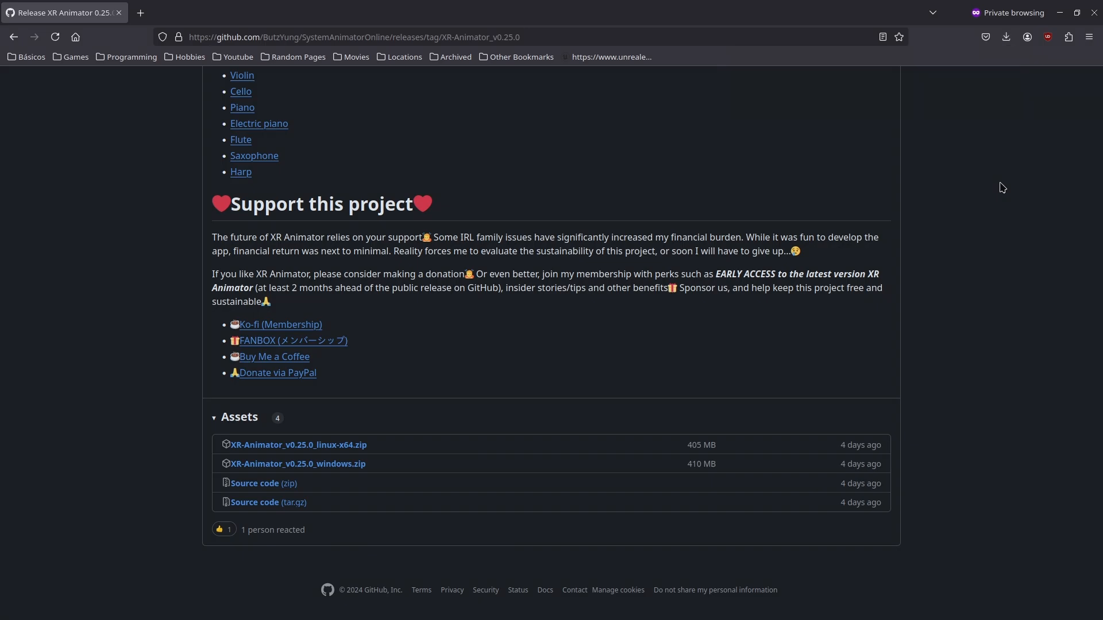
pyautogui.press('super+e')
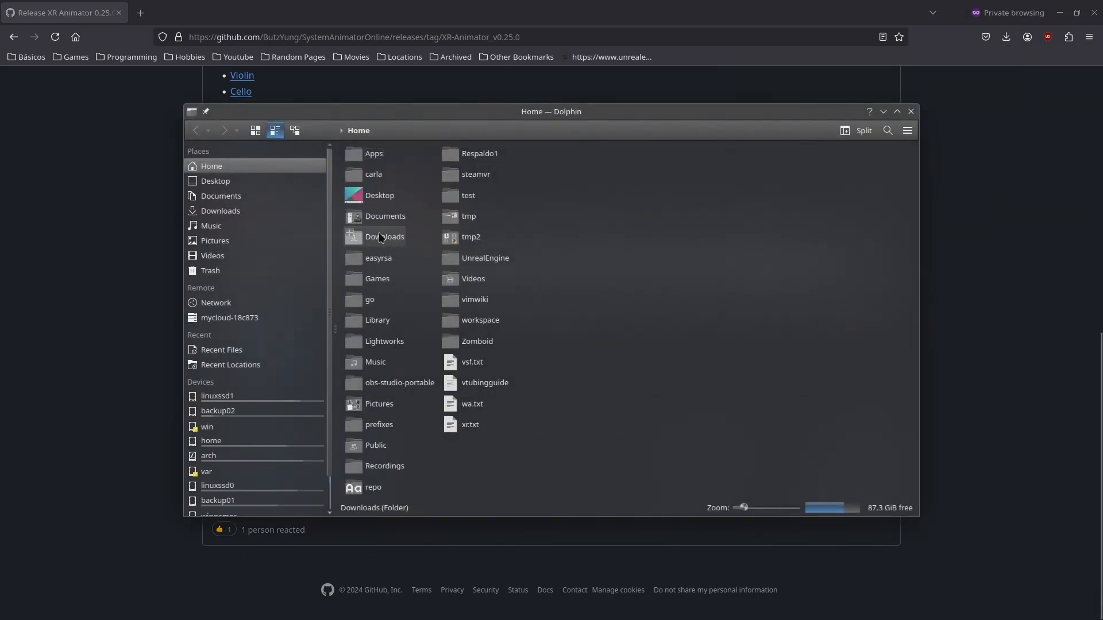
pyautogui.click(381, 238)
pyautogui.click(351, 171)
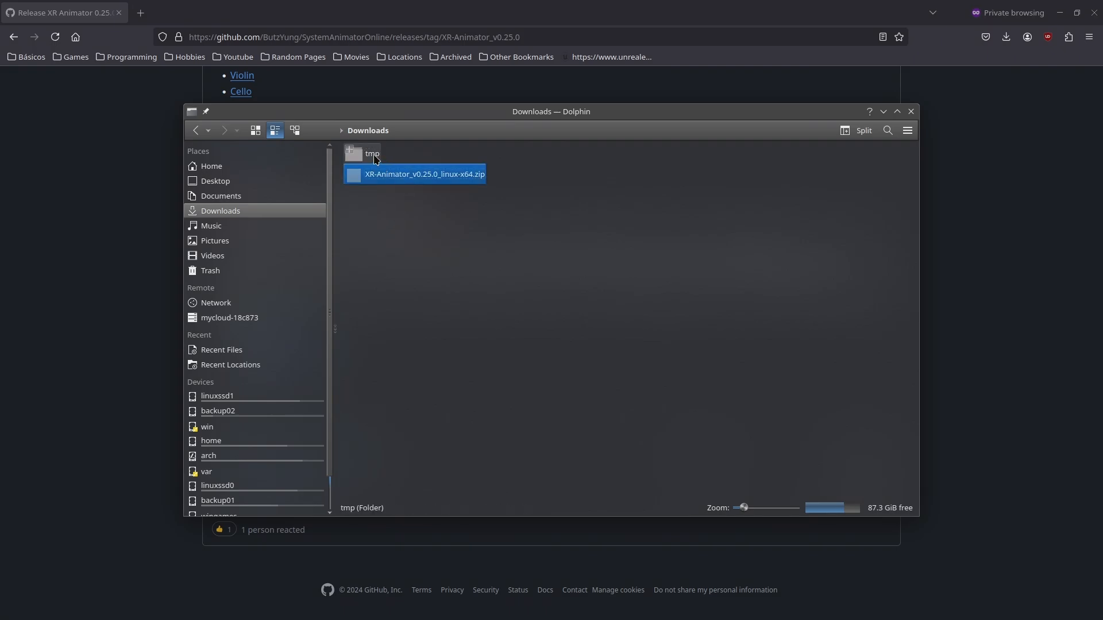
pyautogui.click(374, 160)
pyautogui.hotkey('ctrl', 'v')
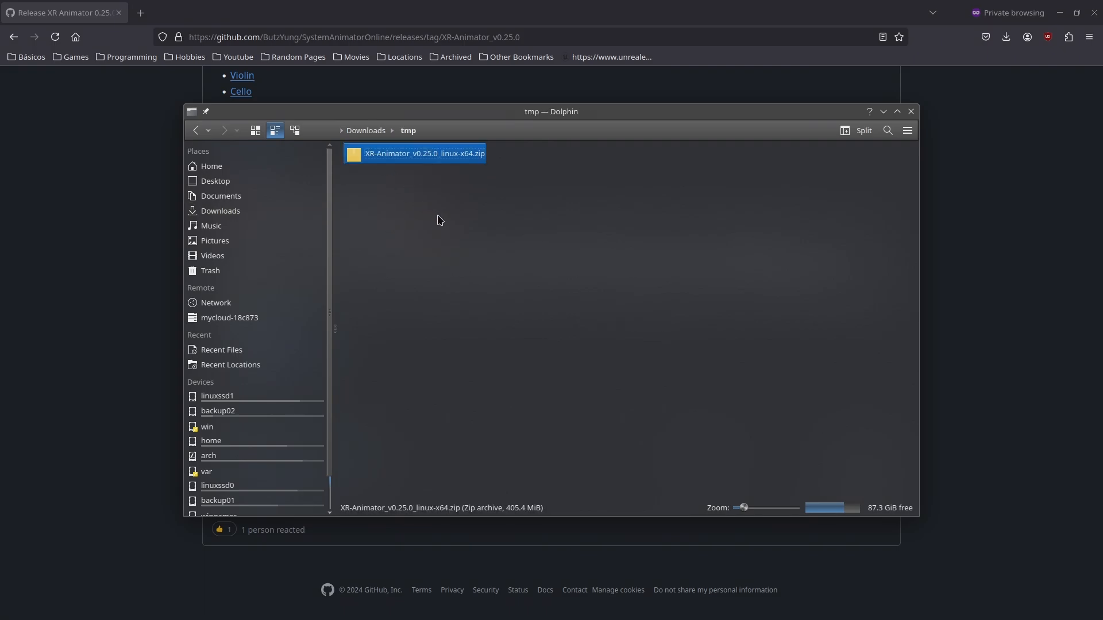
# - Extract XR-Animator_v0.25.0_linux-x64.zip inside the tmp folder
pyautogui.rightClick(435, 160)
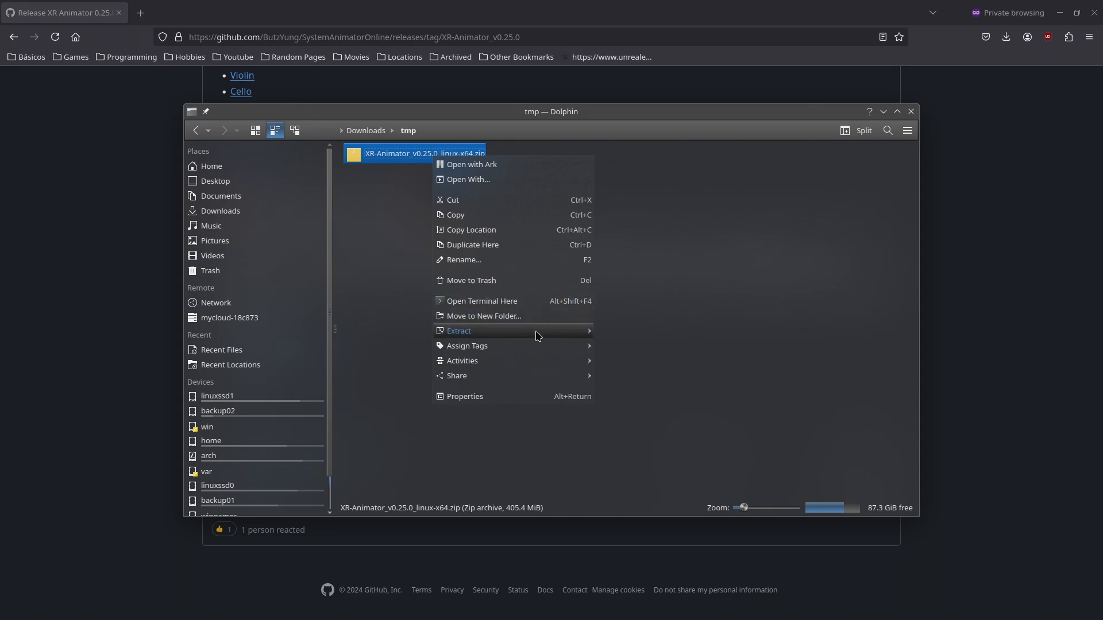
pyautogui.moveTo(538, 336)
pyautogui.click(641, 335)
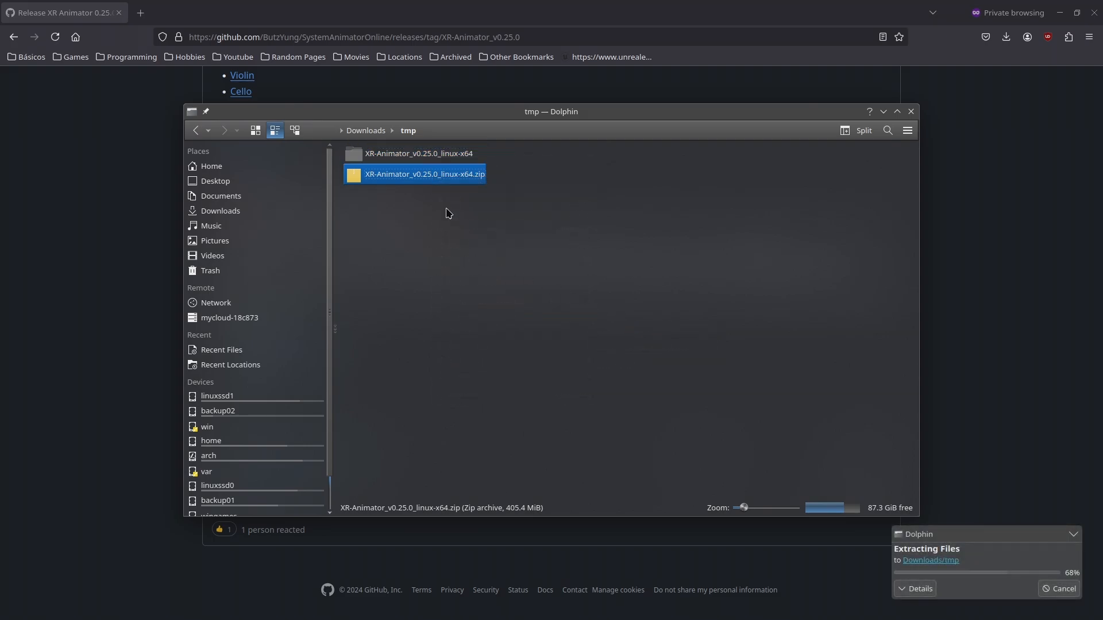
# - Open a terminal in the extracted "XR Animator - electron-v31.0.1-linux-x64_SA" folder
pyautogui.doubleClick(397, 153)
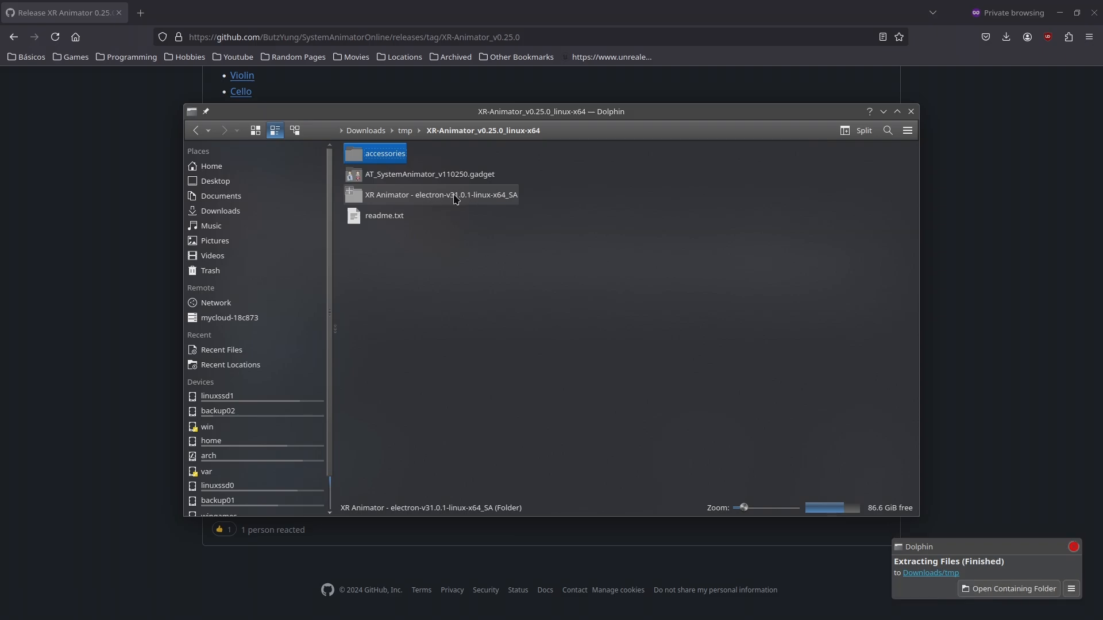
pyautogui.doubleClick(455, 196)
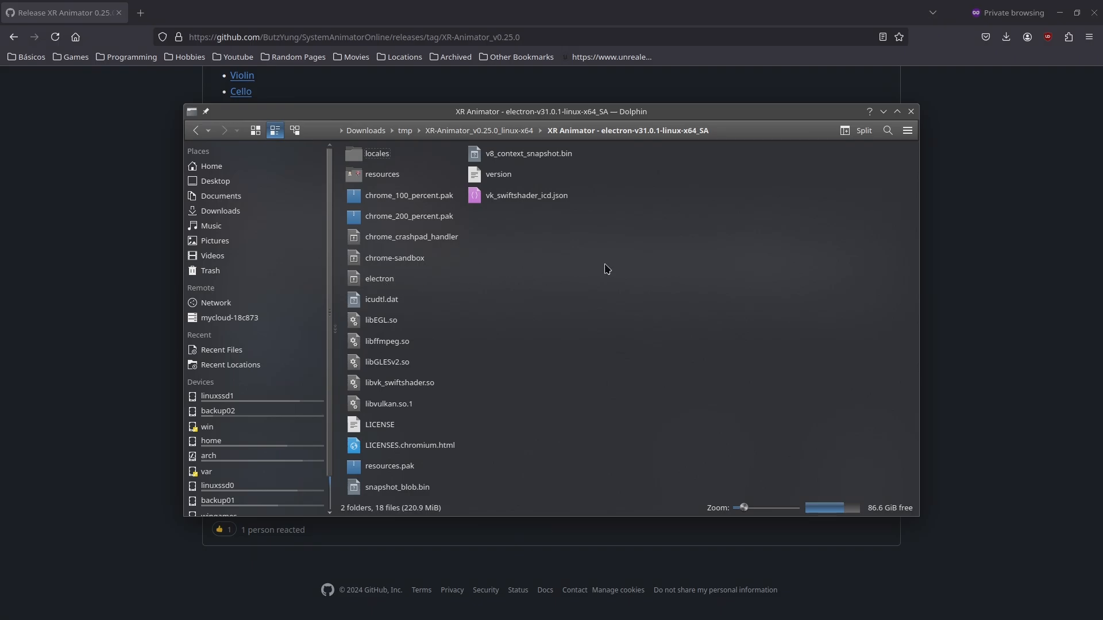
pyautogui.rightClick(566, 261)
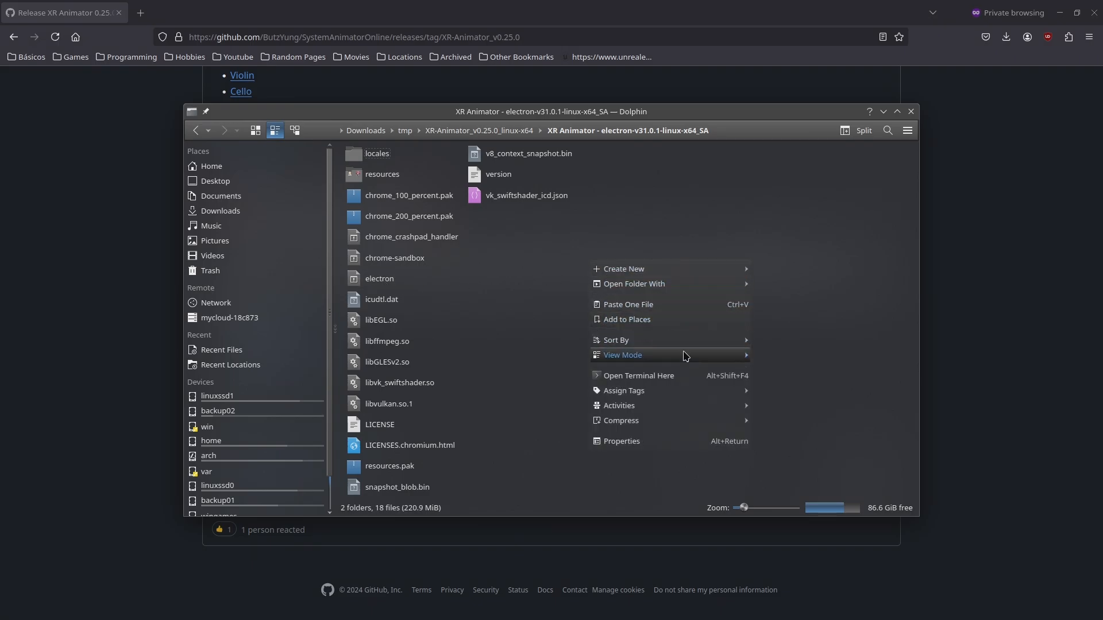
pyautogui.click(672, 376)
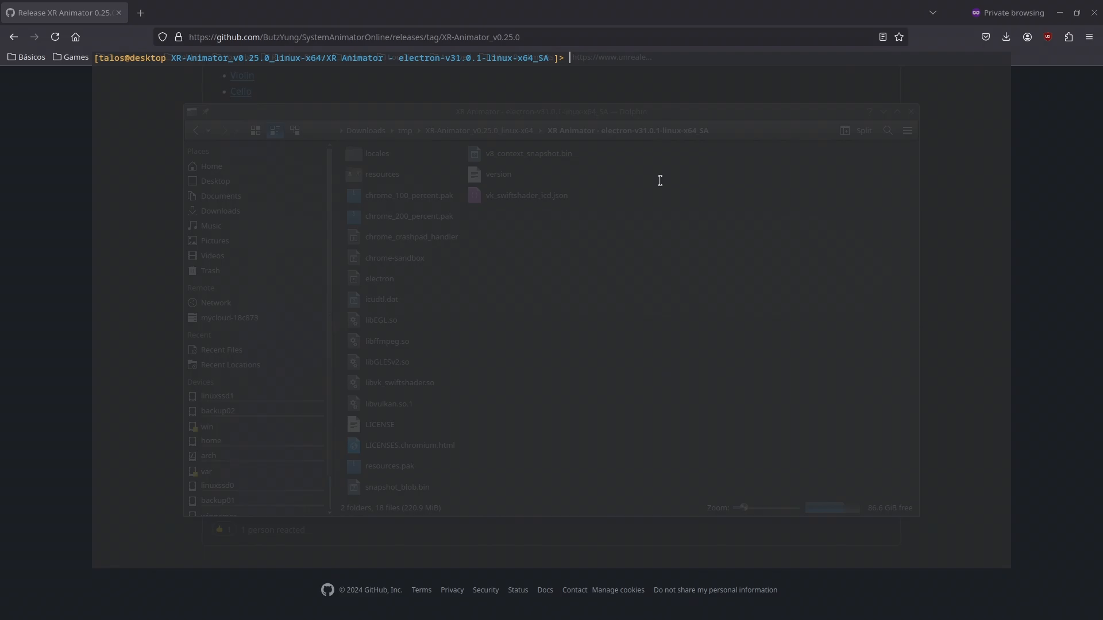
# - Make the electron file executable with "chmod u+x ./electron", test-launch it with "./electron" and close the launched app
pyautogui.write('chmod u+x ./electron')
pyautogui.press('Return')
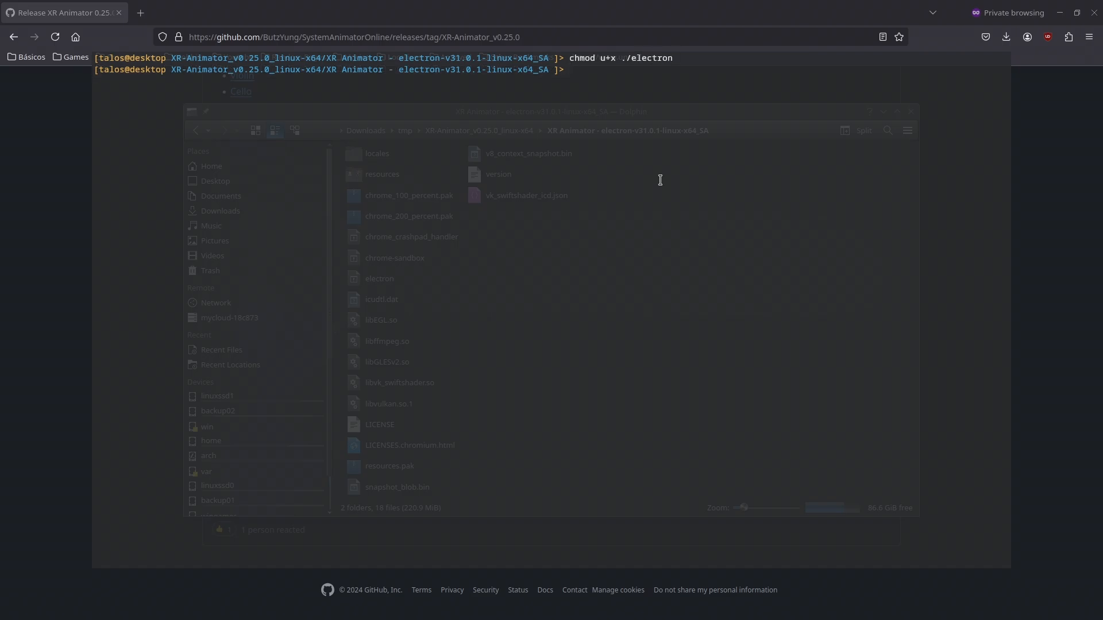
pyautogui.write('./electron')
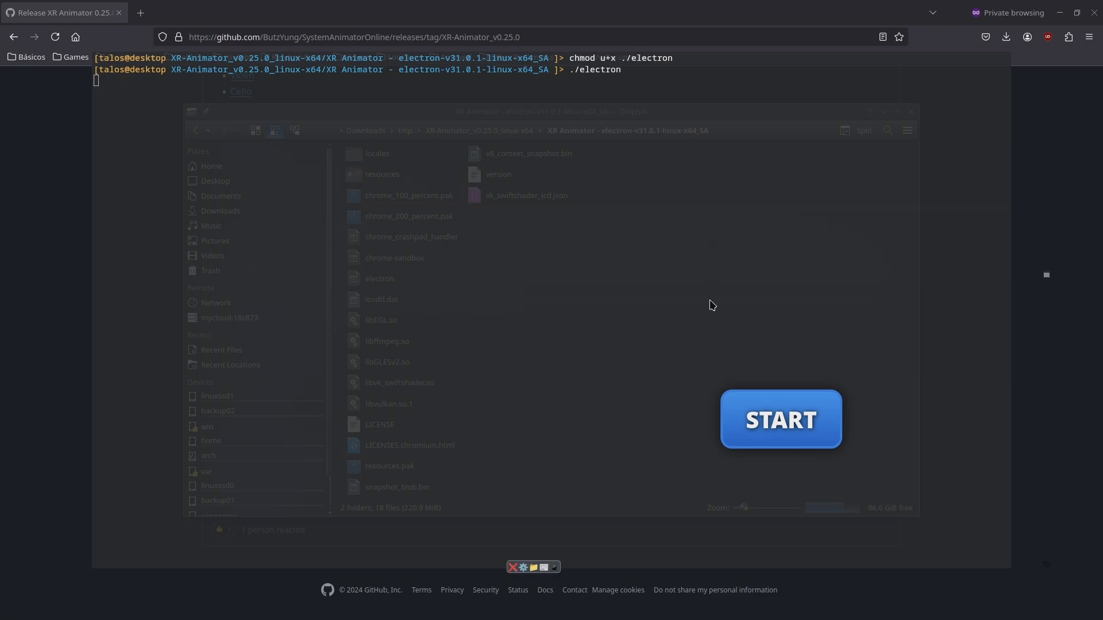
pyautogui.click(512, 567)
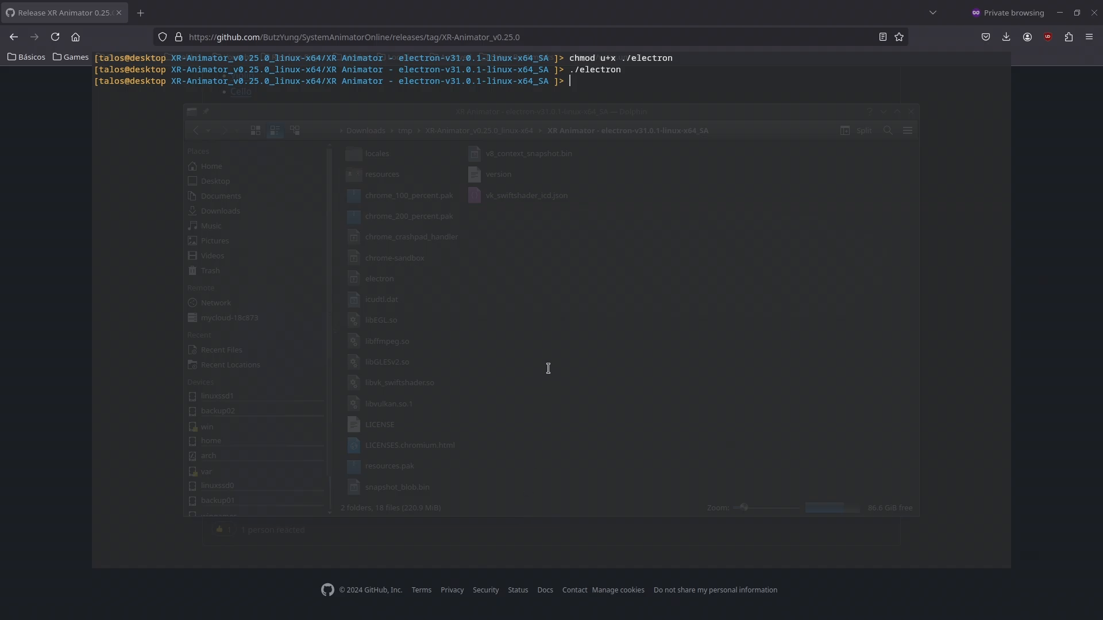
# - Open the KDE Menu Editor from the application launcher and add a new item named XRA under Games
pyautogui.press('super')
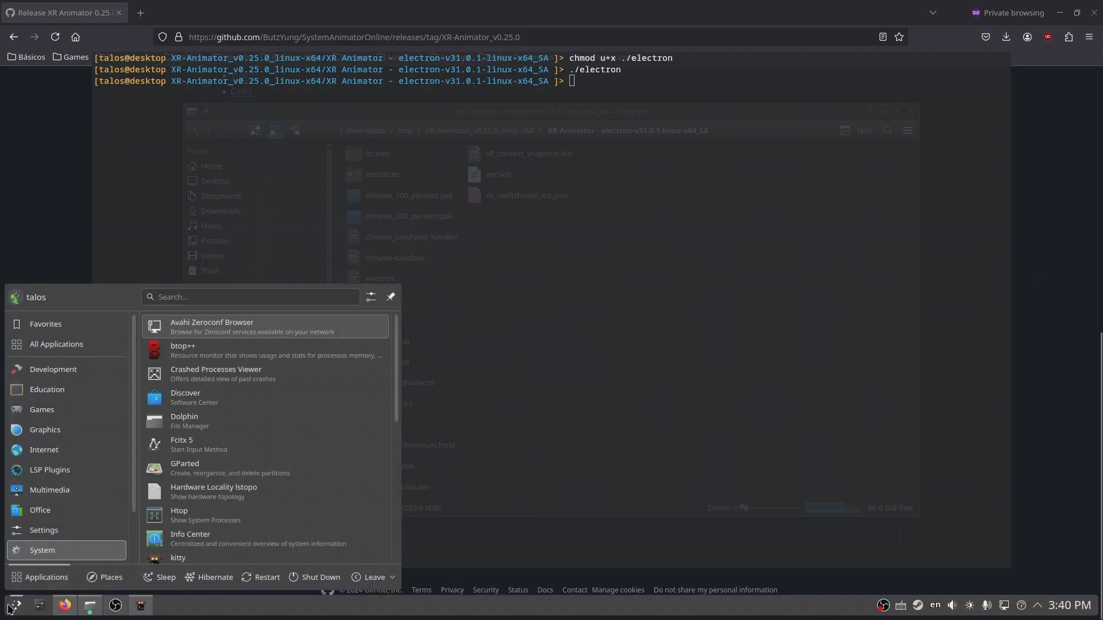
pyautogui.rightClick(56, 551)
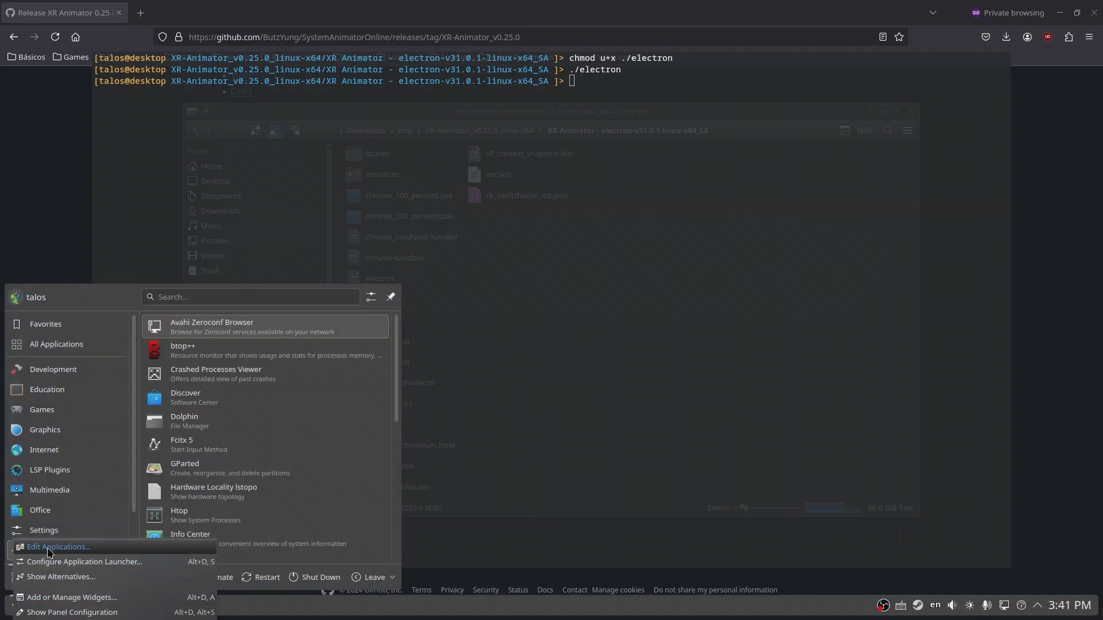
pyautogui.click(49, 548)
pyautogui.click(325, 263)
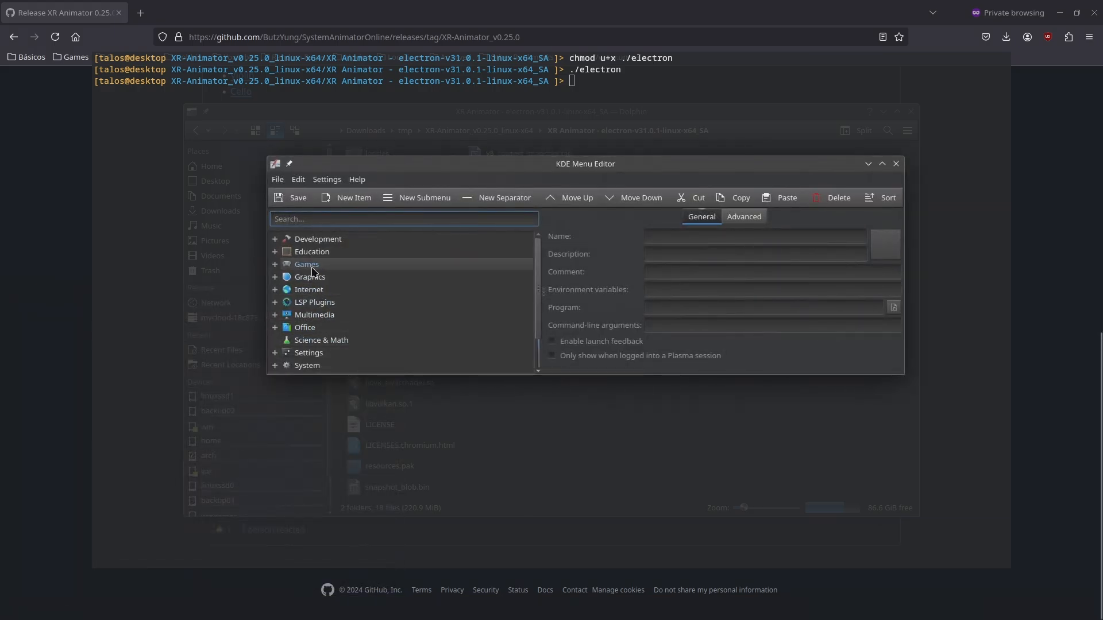
pyautogui.click(361, 199)
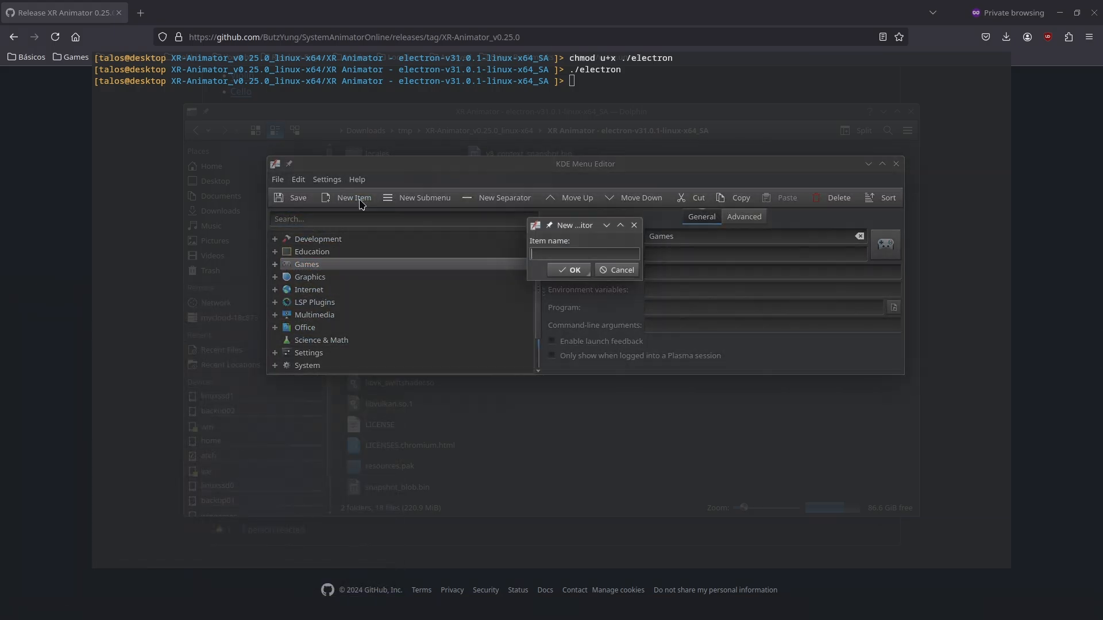
pyautogui.write('XRA')
pyautogui.click(571, 270)
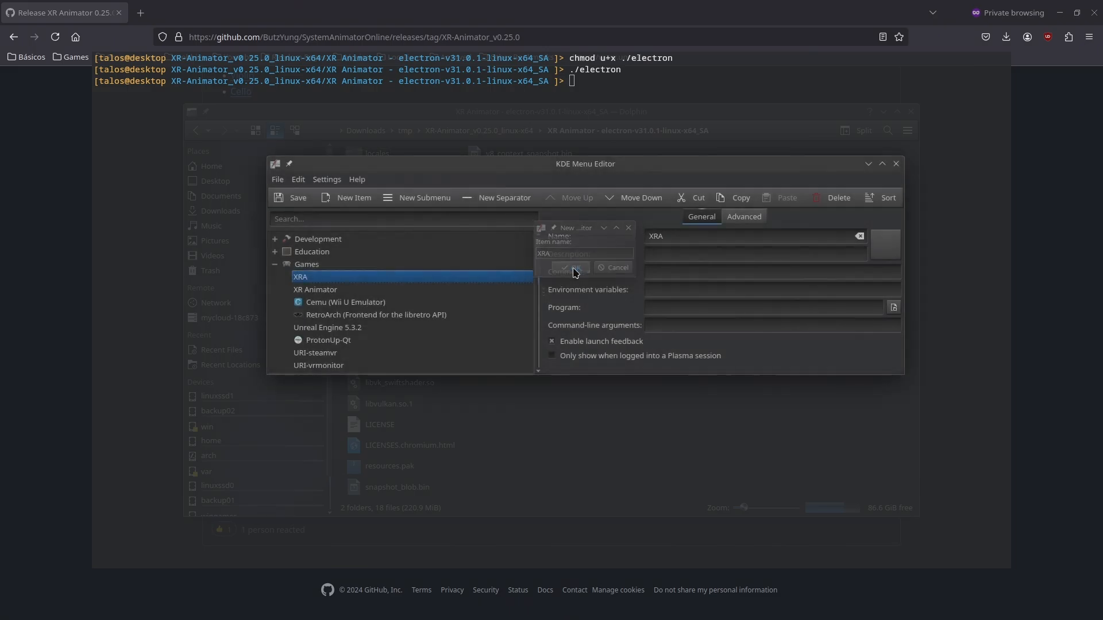
# - Print the electron folder's full path in the terminal with "pwd" and copy it for XRA's program entry
pyautogui.click(653, 309)
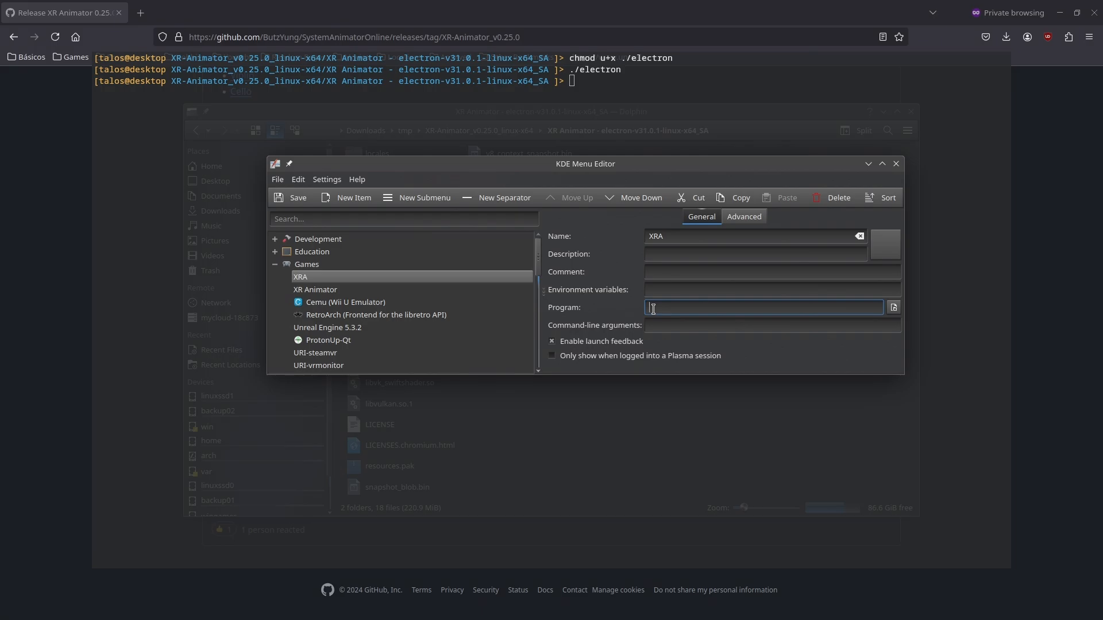
pyautogui.click(656, 95)
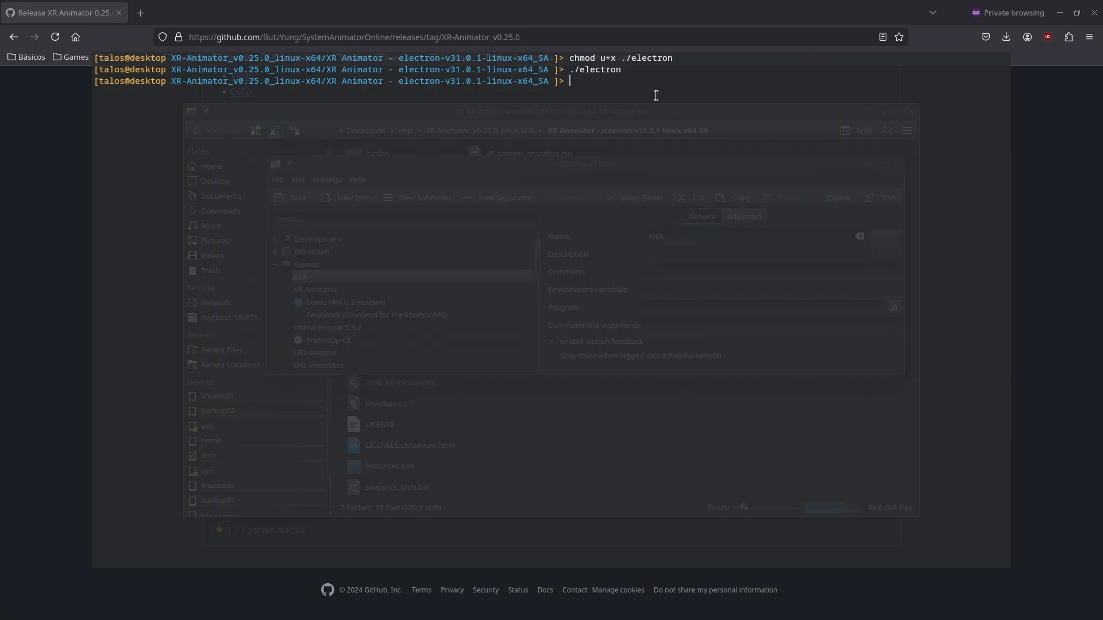
pyautogui.write('pwd')
pyautogui.press('Return')
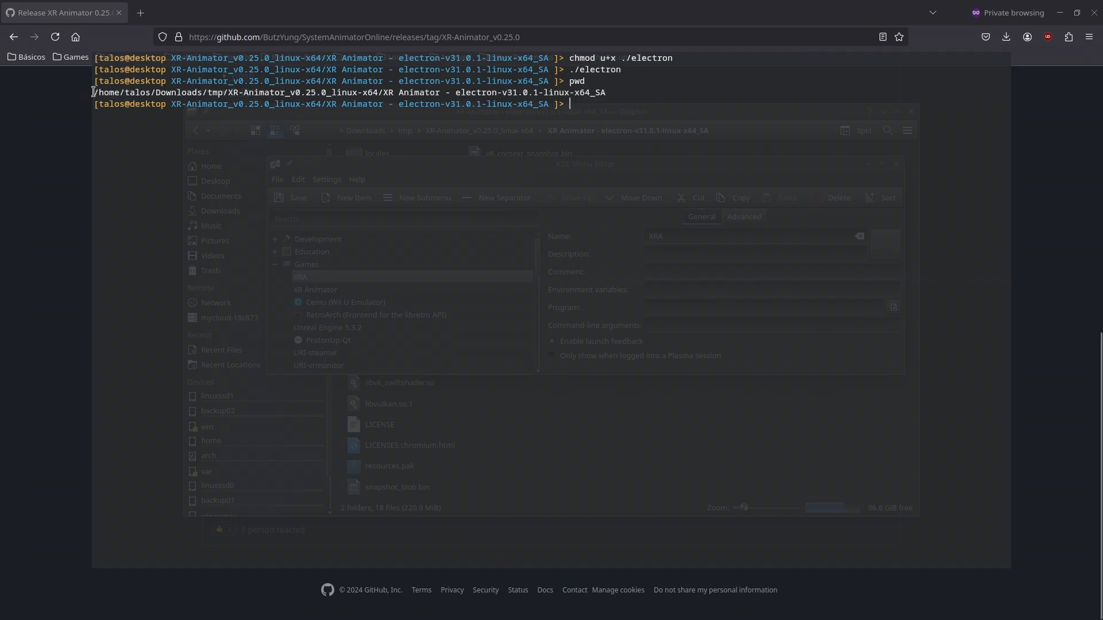
pyautogui.moveTo(96, 92); pyautogui.dragTo(648, 94)
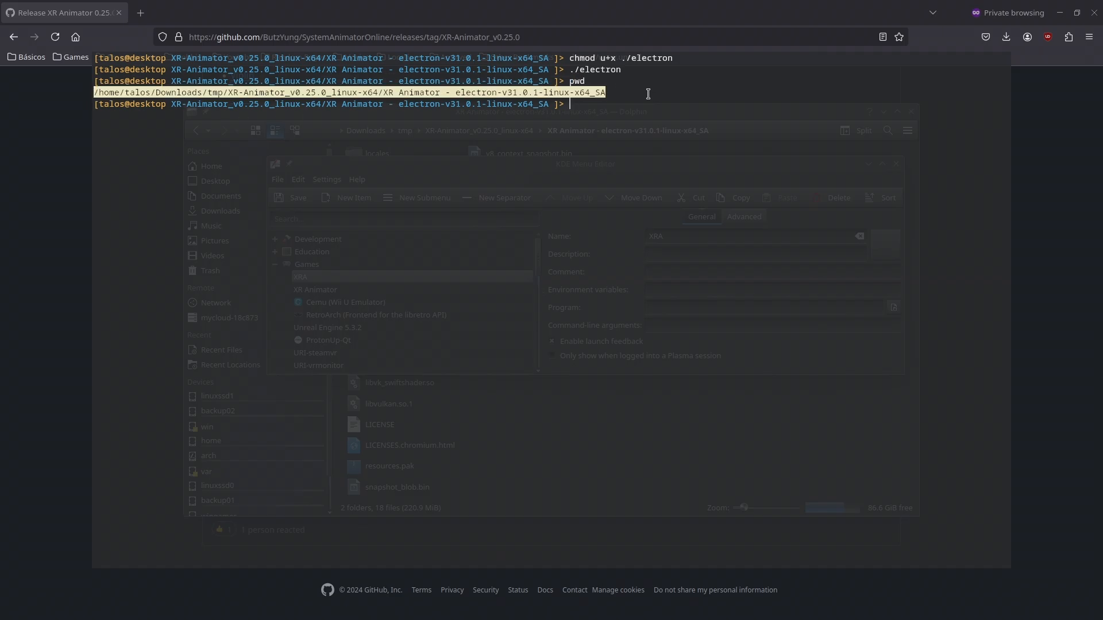
# - Set XRA's program to the quoted folder path ending in "/electron", save the menu and close the KDE Menu Editor
pyautogui.hotkey('alt', 'Tab')
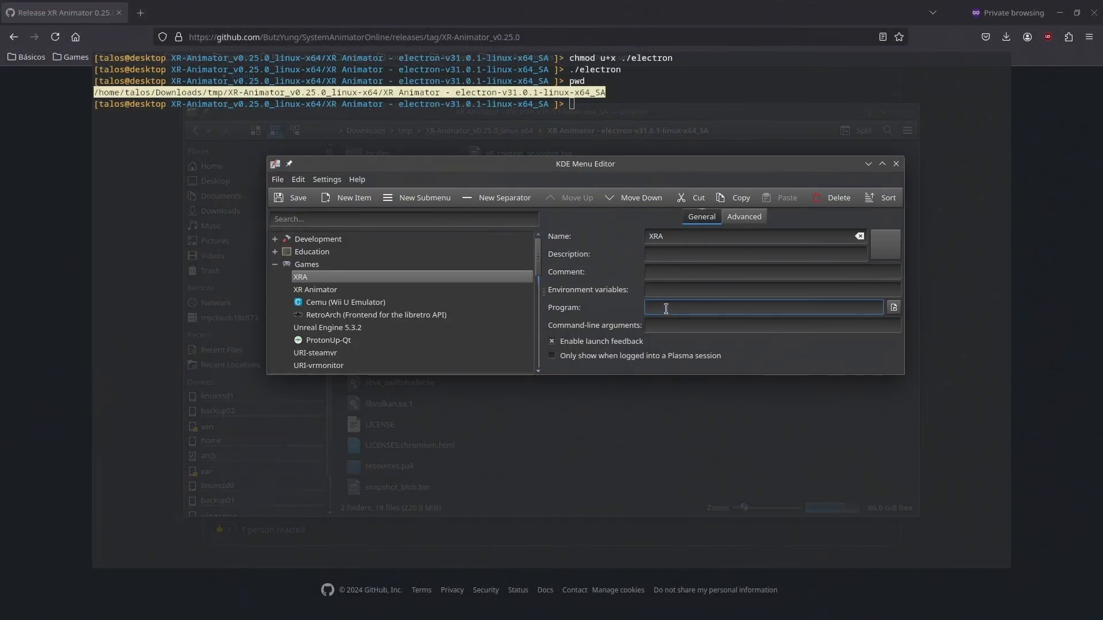
pyautogui.write('"')
pyautogui.write('/home/talos/Downloads/tmp/XR-Animator_v0.25.0_linux-x64/XR Animator - electron-v31.0.1-linux-x64_SA')
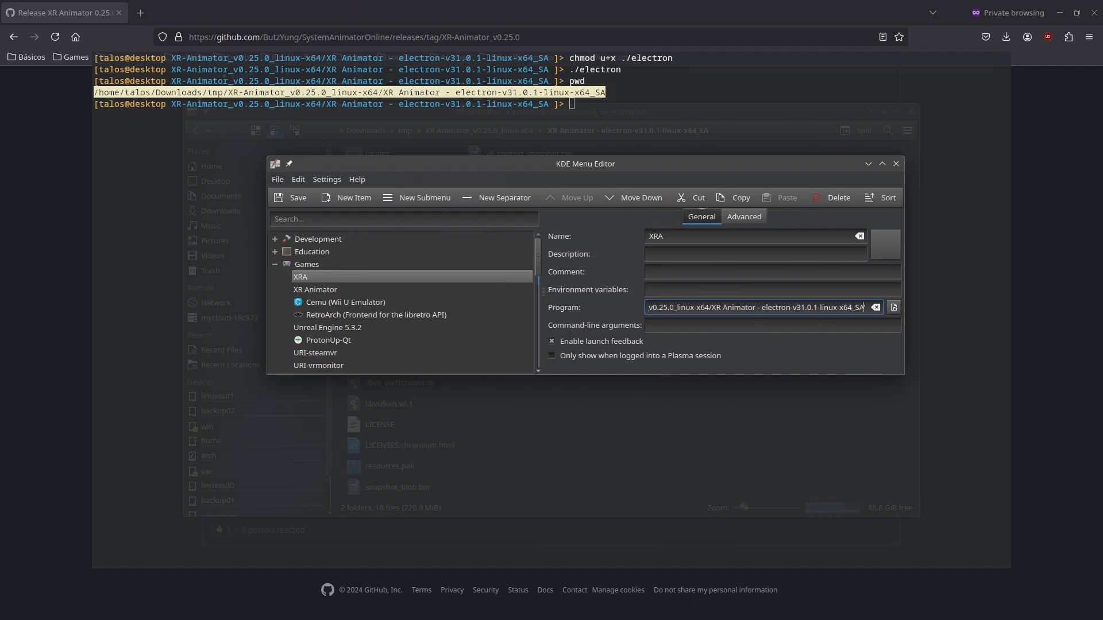
pyautogui.write('/electron')
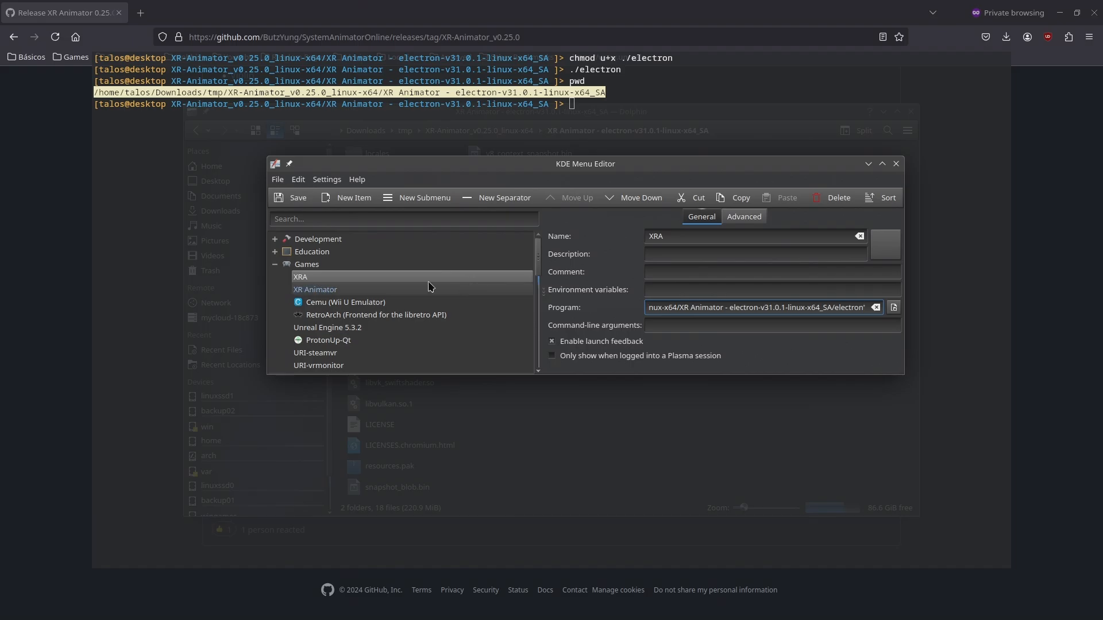
pyautogui.click(298, 198)
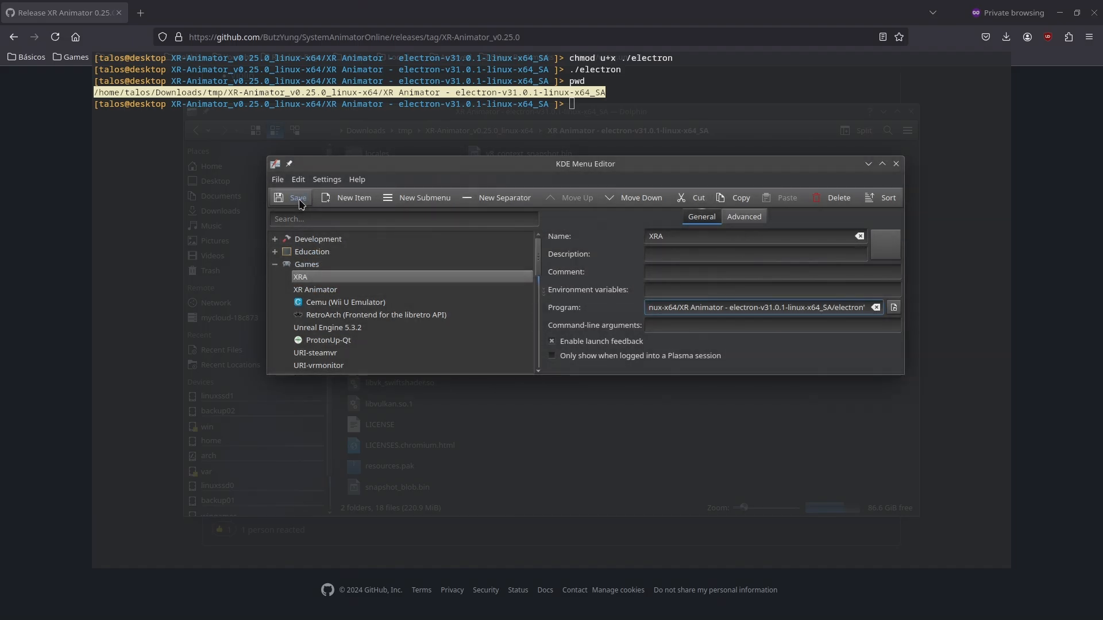
pyautogui.click(897, 166)
# - Launch XRA from the Games category of the application launcher and start XR Animator
pyautogui.click(11, 606)
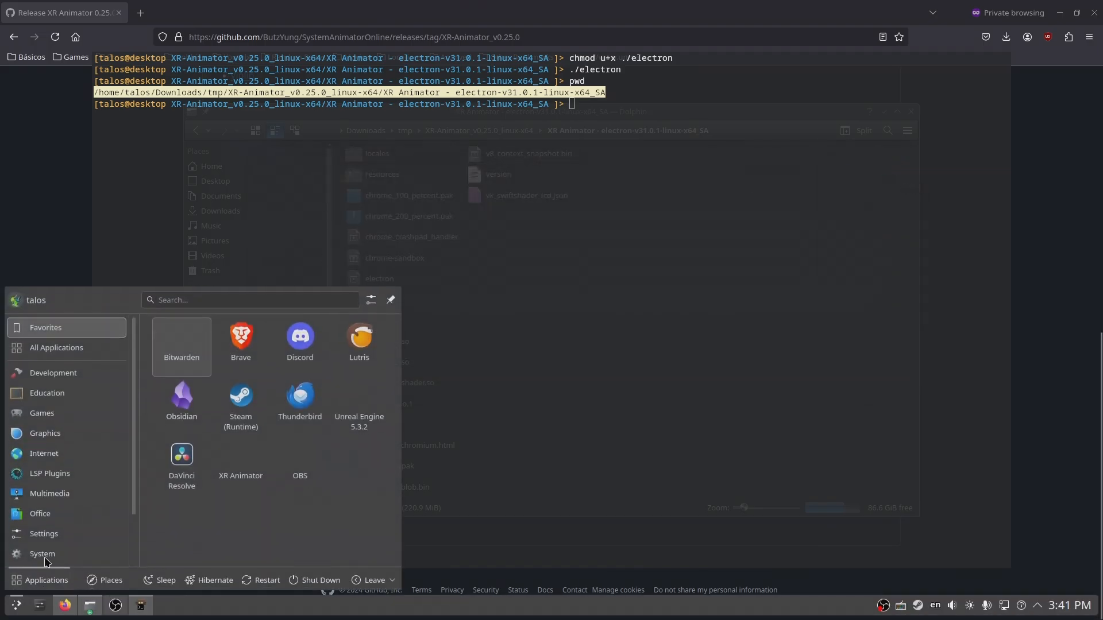
pyautogui.moveTo(75, 405)
pyautogui.click(255, 323)
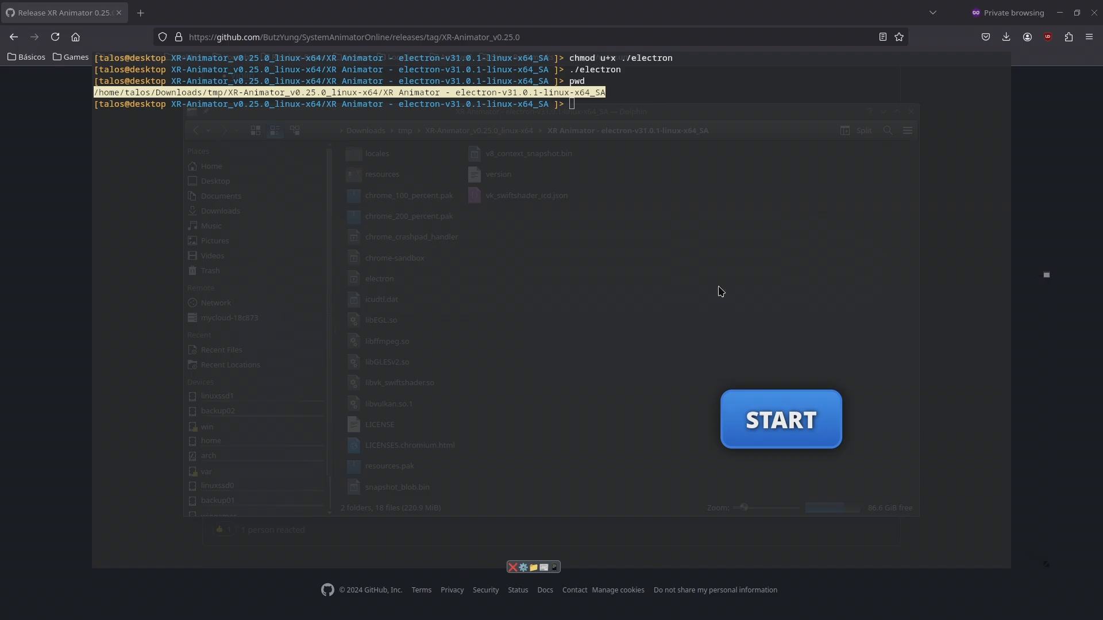
pyautogui.click(777, 425)
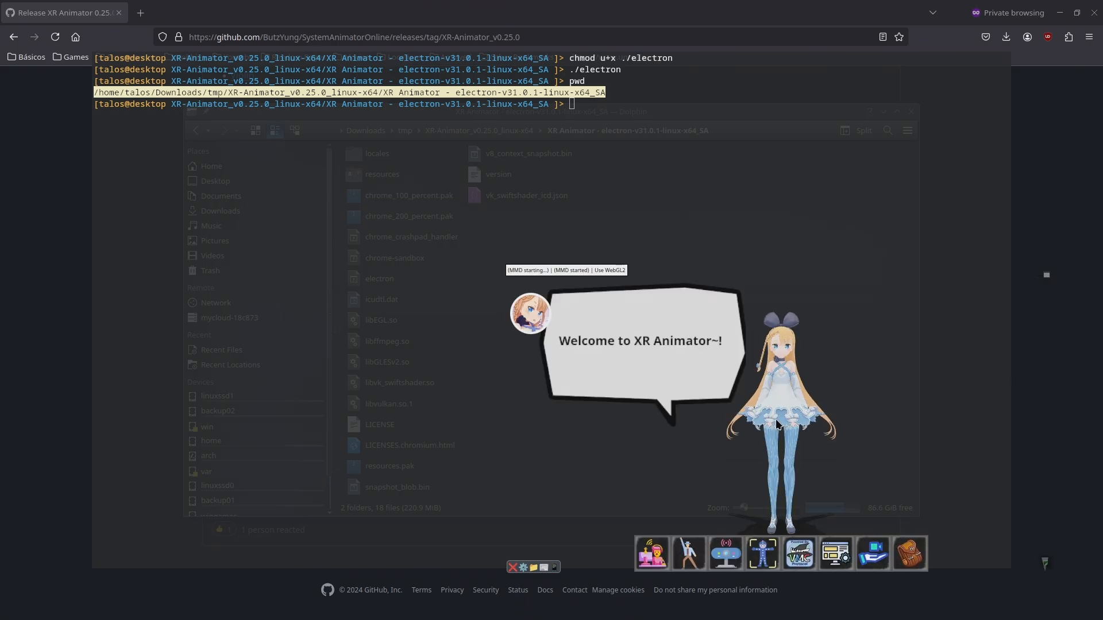
# - Enable the unmirrored webcam input and turn on Full body (MediaPipe Vision) motion capture
pyautogui.doubleClick(729, 558)
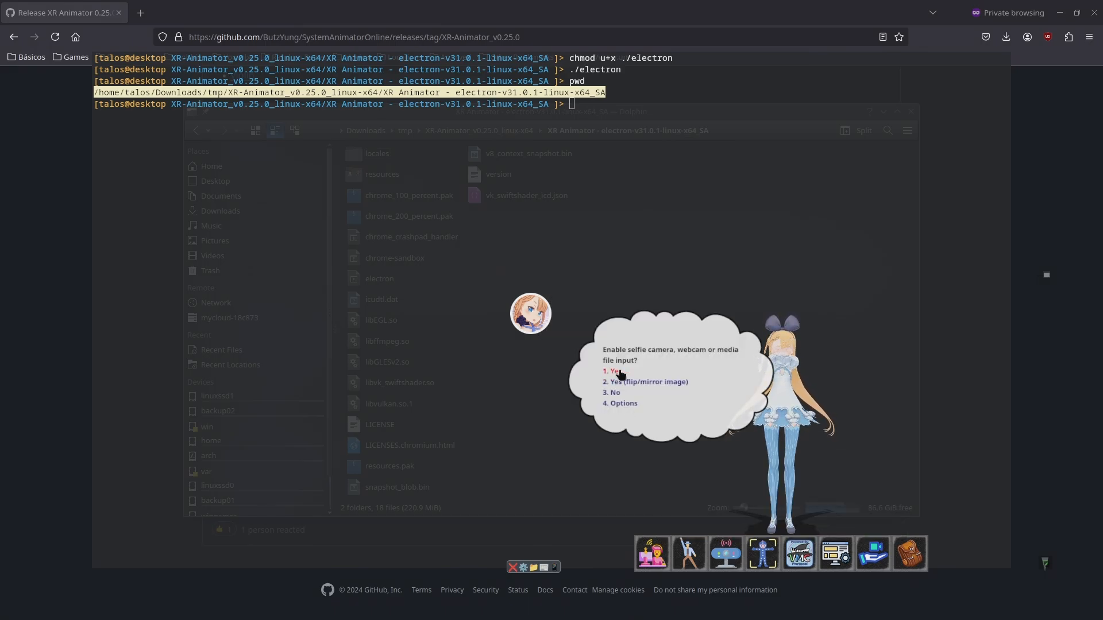
pyautogui.click(619, 371)
pyautogui.click(684, 370)
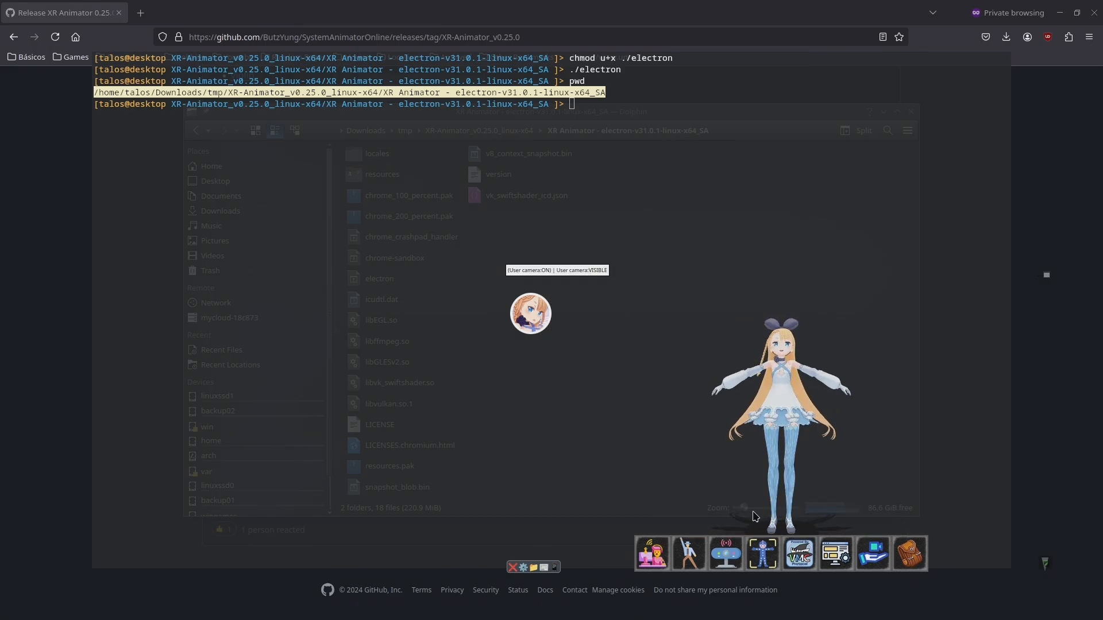
pyautogui.doubleClick(768, 561)
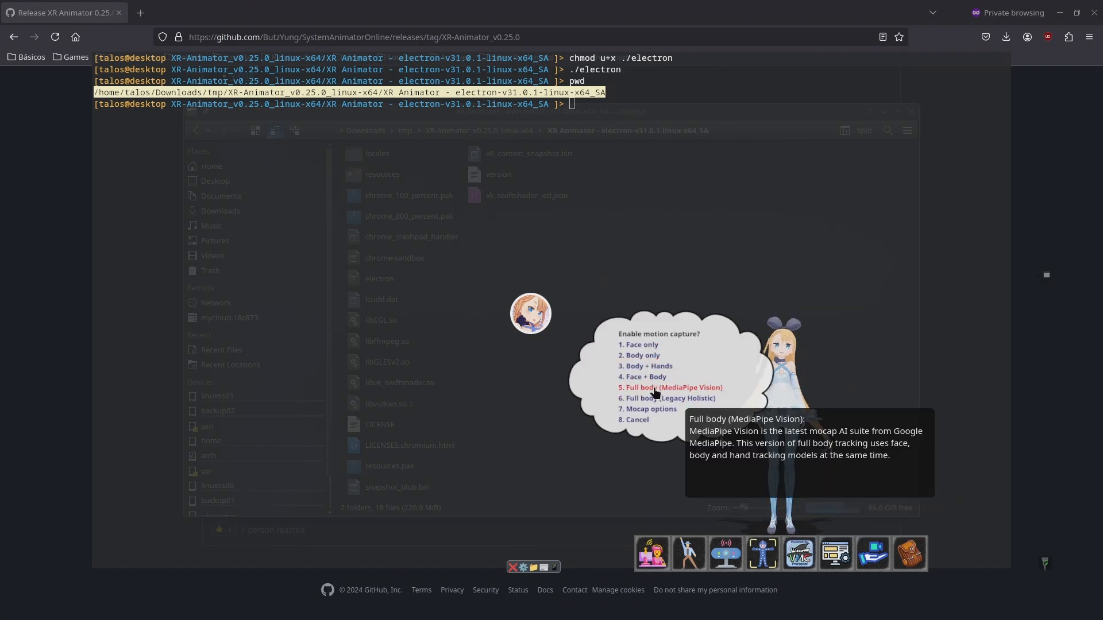
pyautogui.click(683, 392)
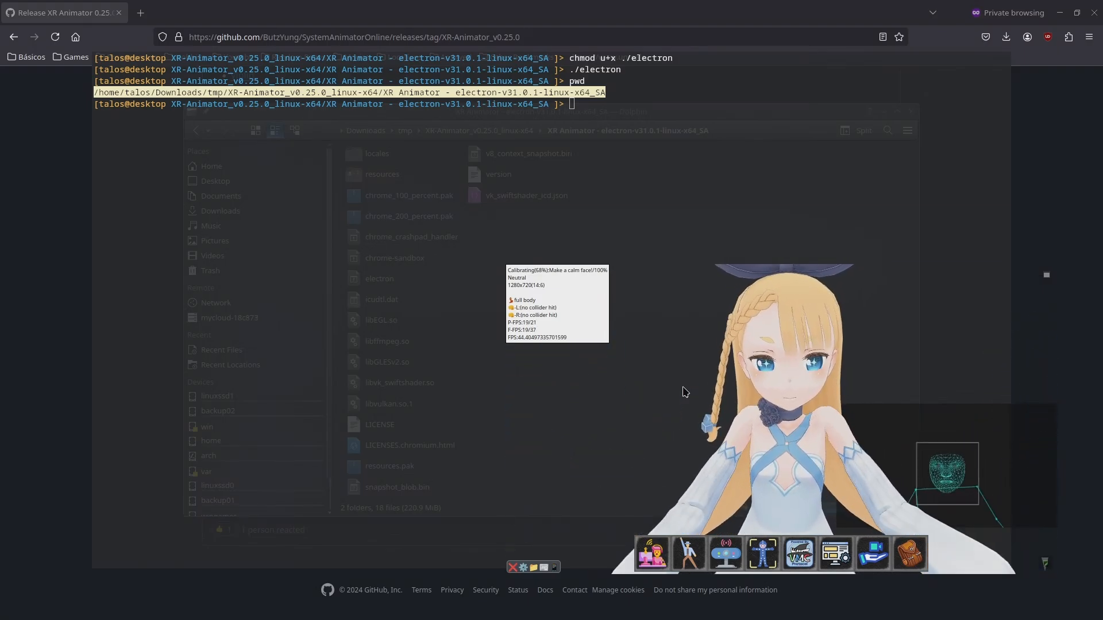
# - Turn on VMC-protocol and camera data sending, set the app mode to VSeeFace, and toggle the 3D avatar display
pyautogui.doubleClick(811, 553)
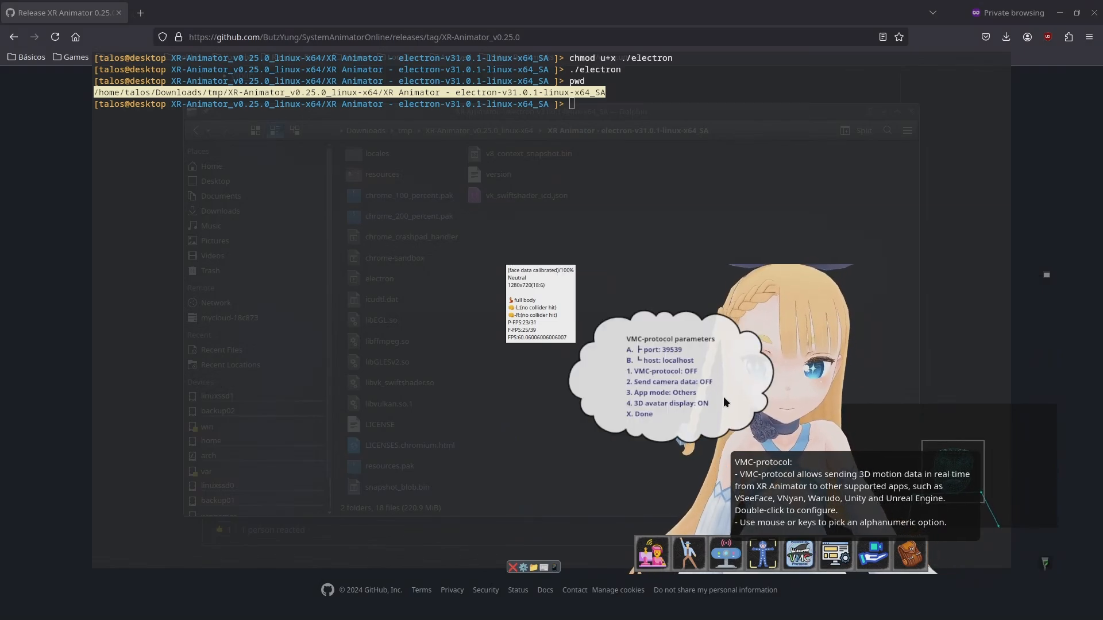
pyautogui.click(672, 372)
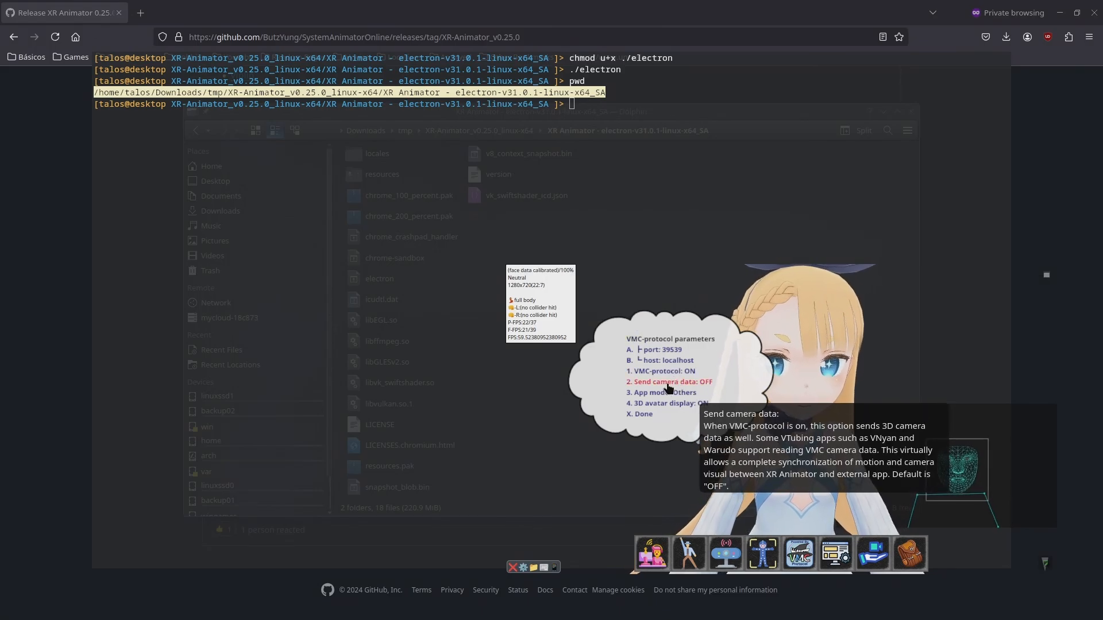
pyautogui.click(672, 382)
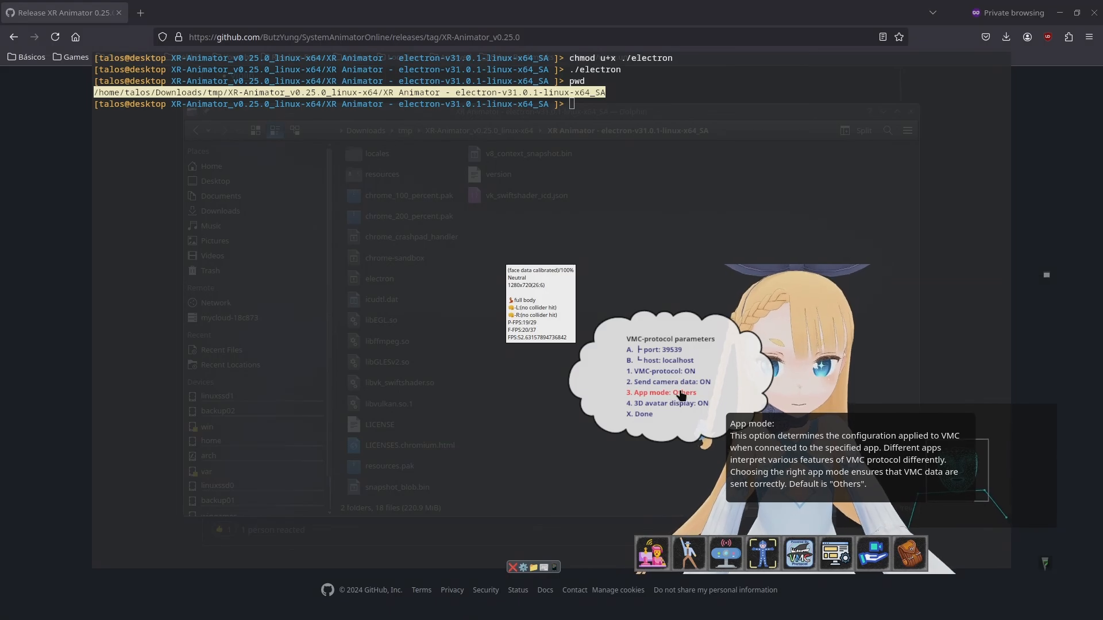
pyautogui.click(678, 396)
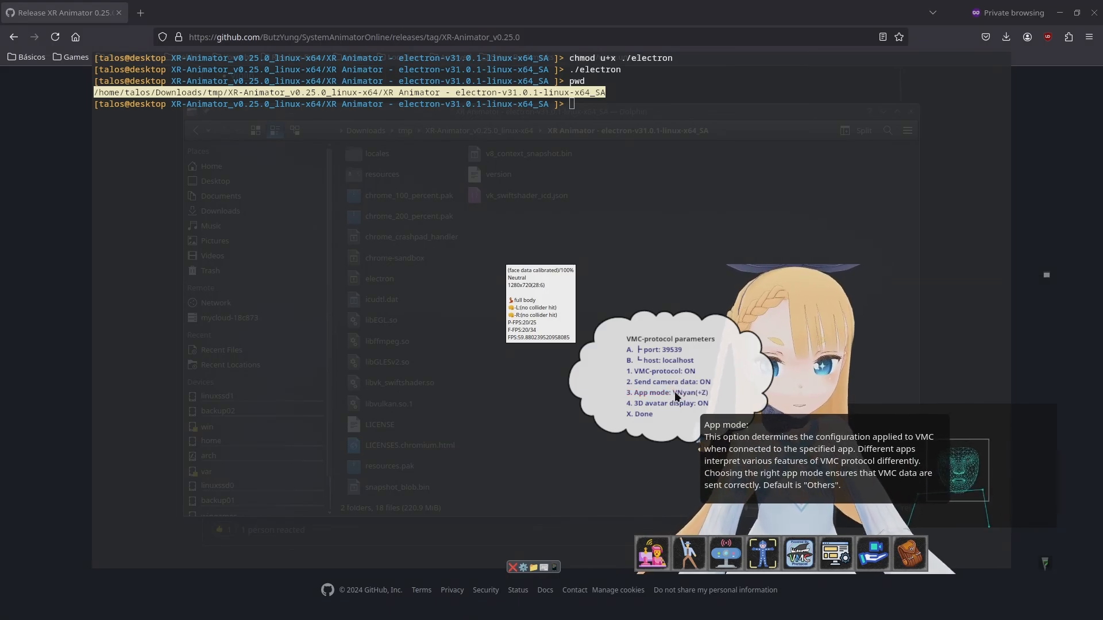
pyautogui.click(674, 393)
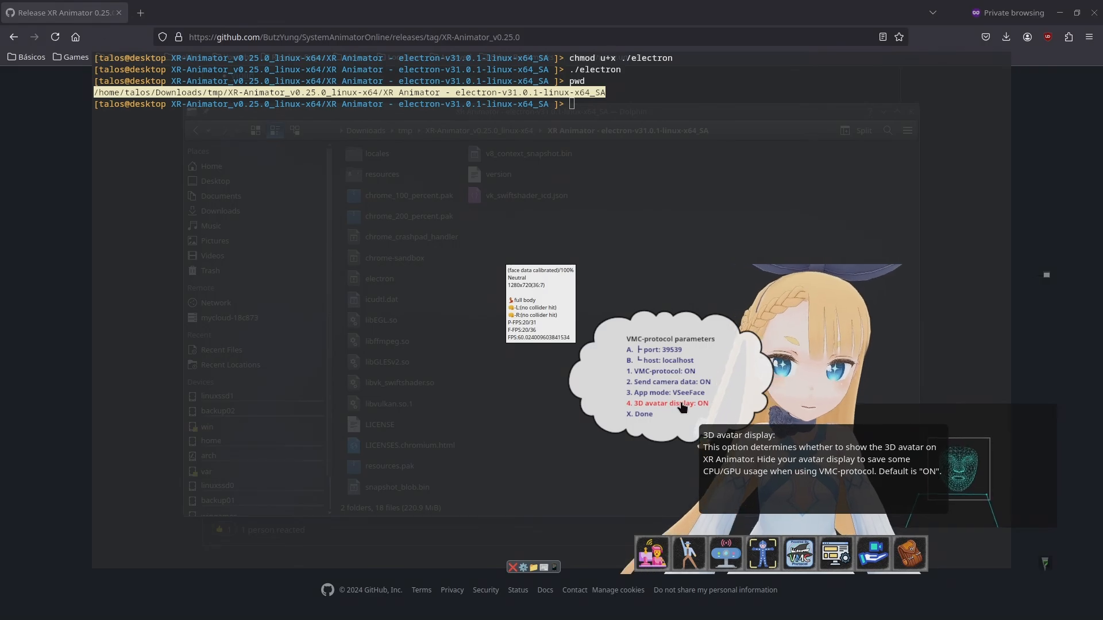
pyautogui.click(680, 403)
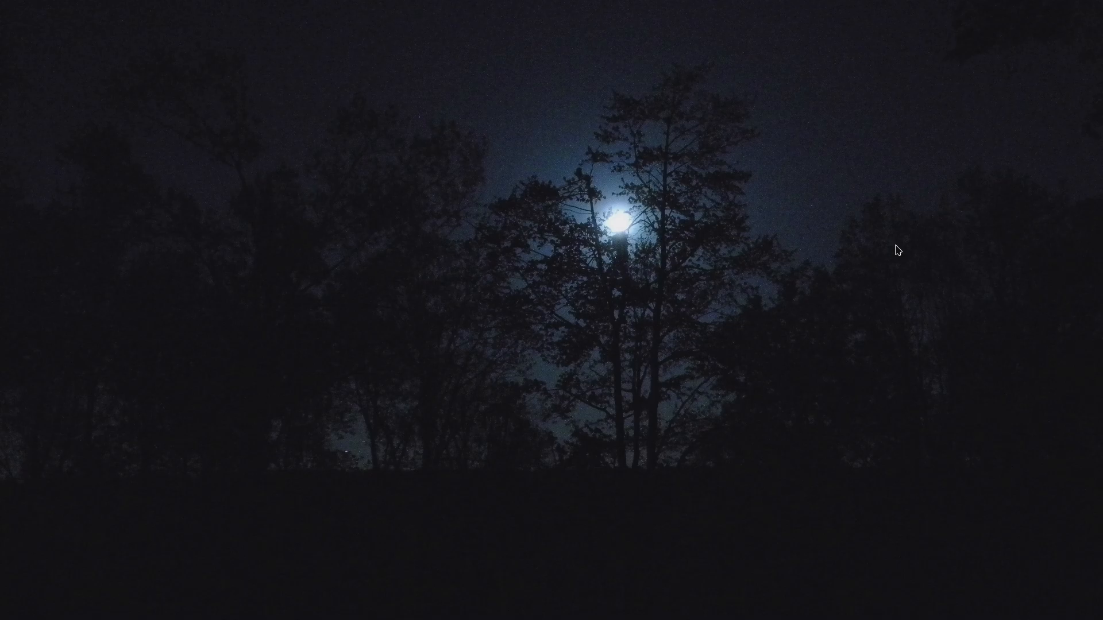
# - Search the package repositories for ProtonUp-Qt in a terminal with "yay -Ss protonup-qt" and exit the terminal
pyautogui.press('super+Return')
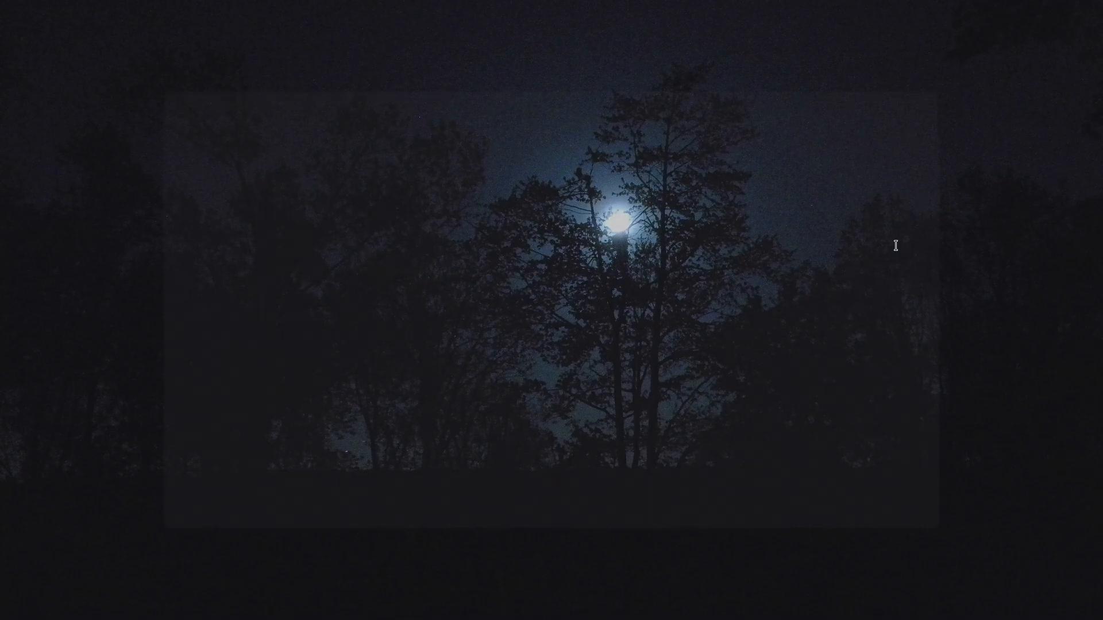
pyautogui.write('yay ')
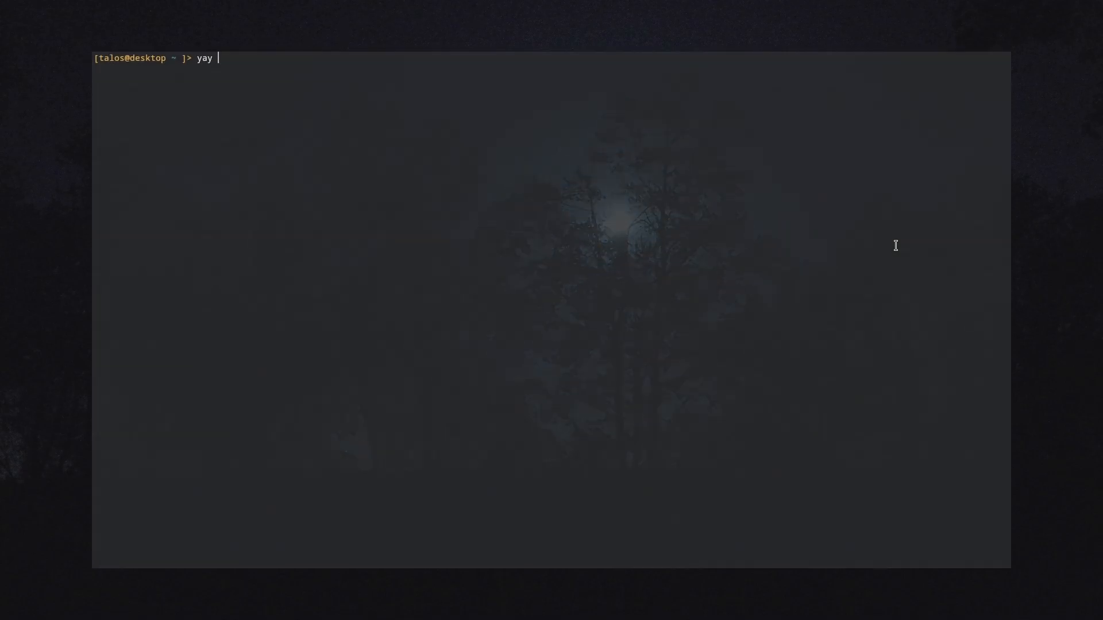
pyautogui.write('-Ss protonup-qt')
pyautogui.press('Return')
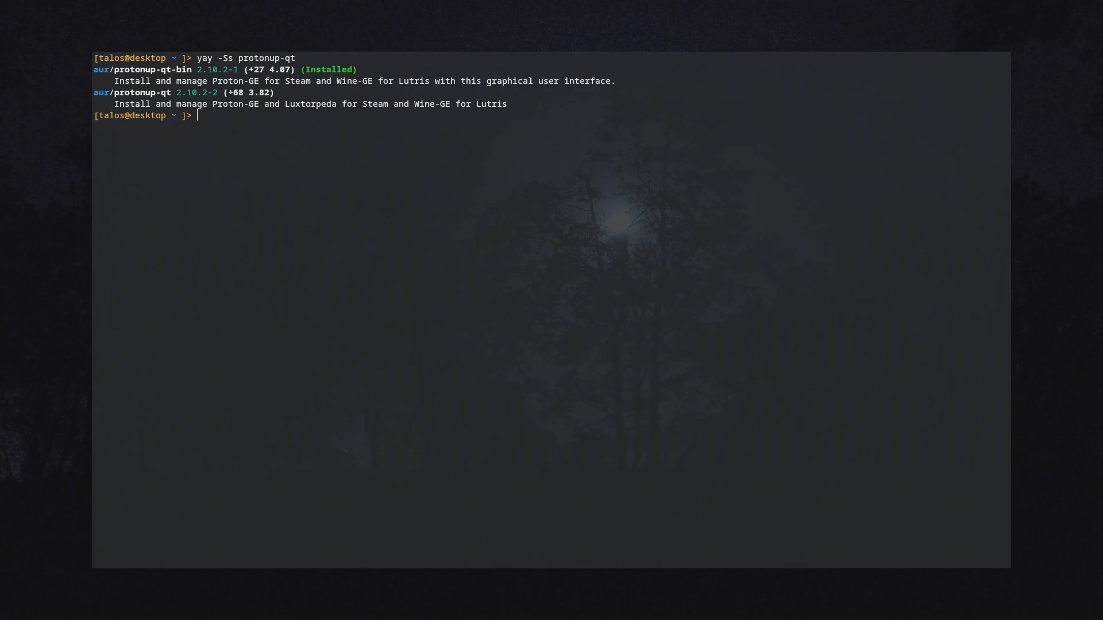
pyautogui.write('exit')
pyautogui.press('Return')
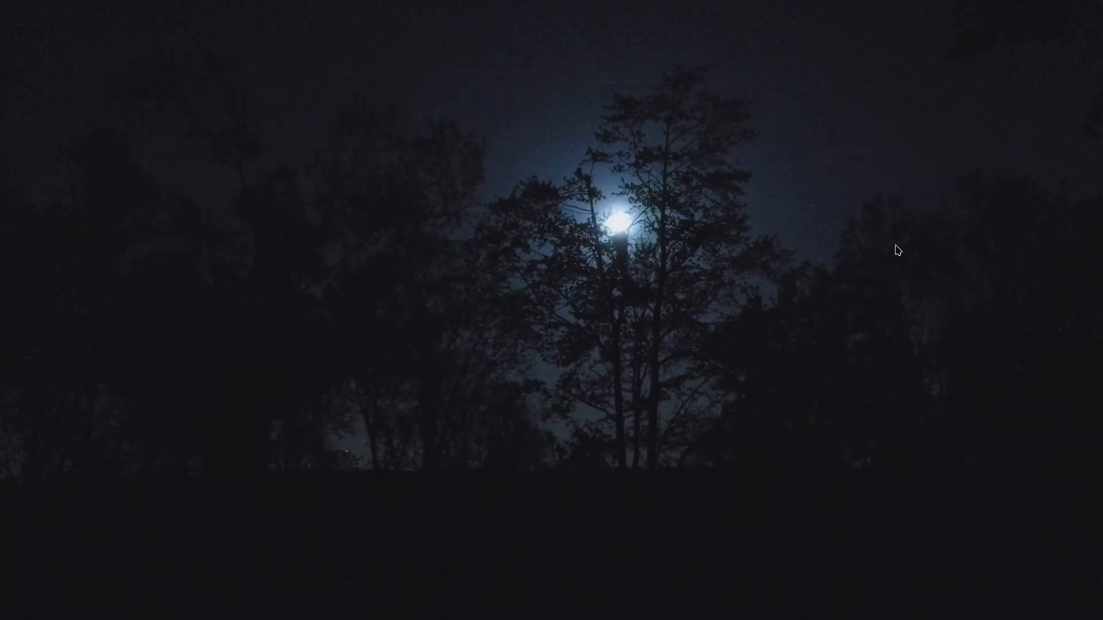
# - Launch ProtonUp-Qt, view the options for installing a Lutris compatibility tool, and close it without installing anything
pyautogui.click(16, 605)
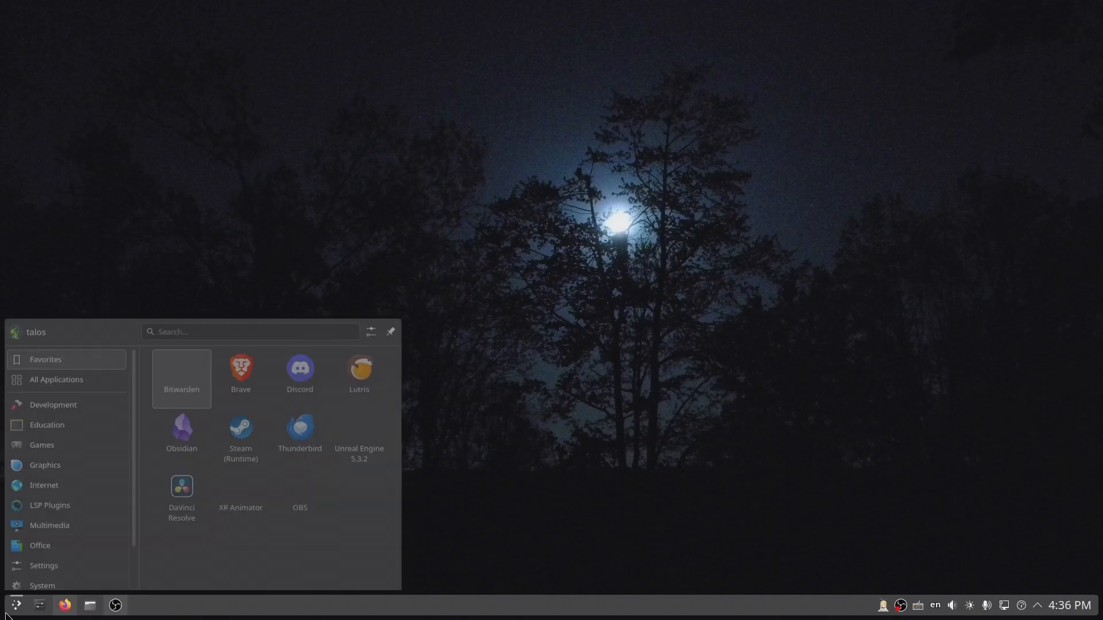
pyautogui.moveTo(70, 406)
pyautogui.click(239, 446)
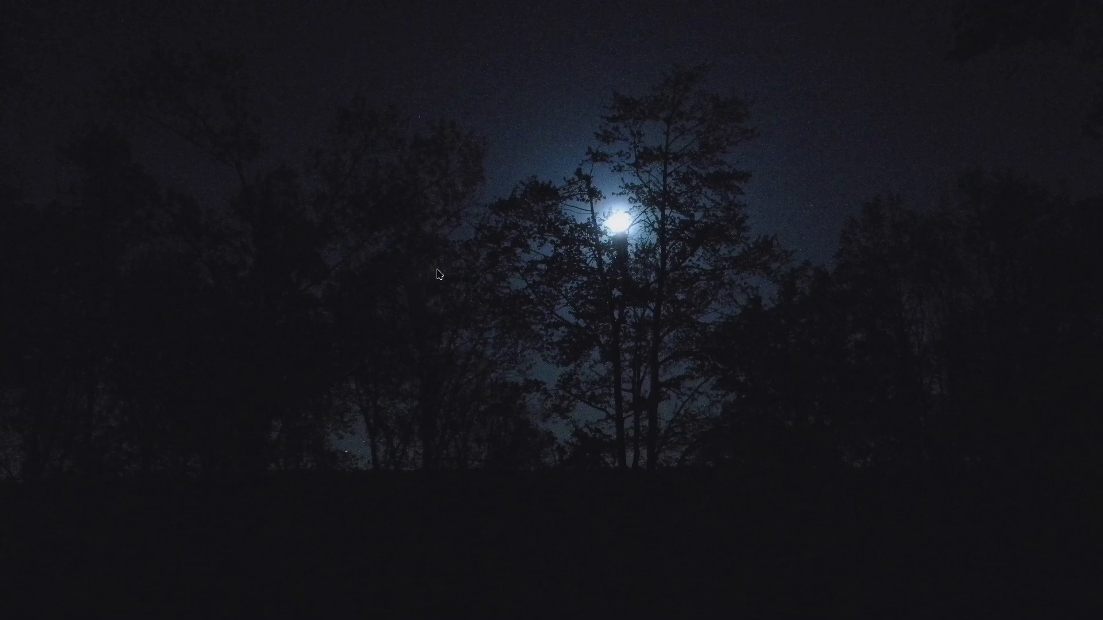
pyautogui.moveTo(499, 208); pyautogui.dragTo(503, 143)
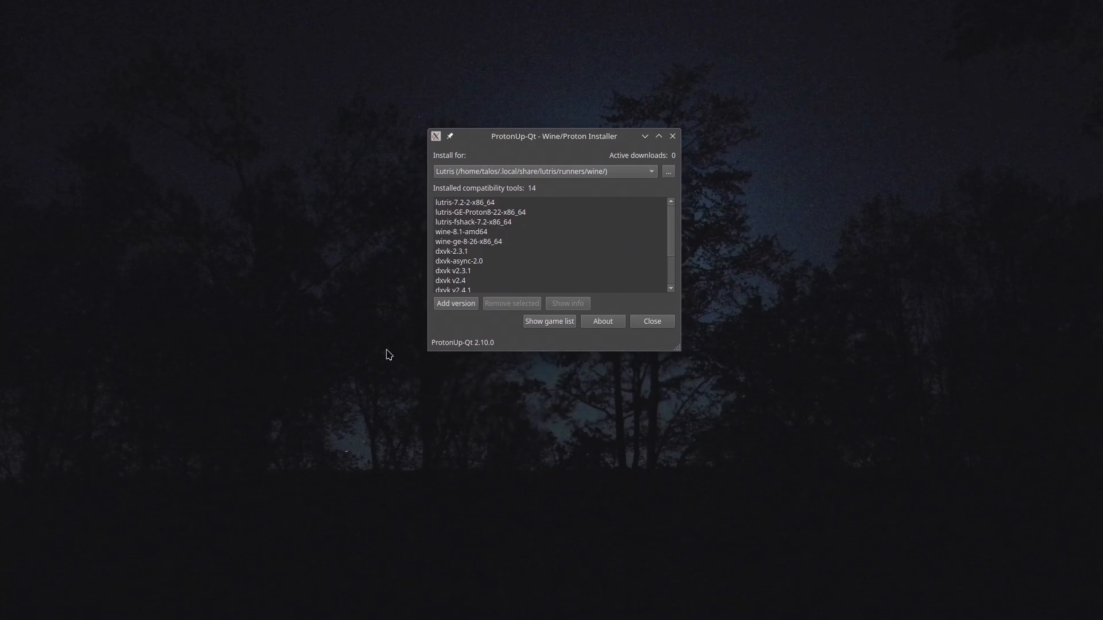
pyautogui.click(463, 301)
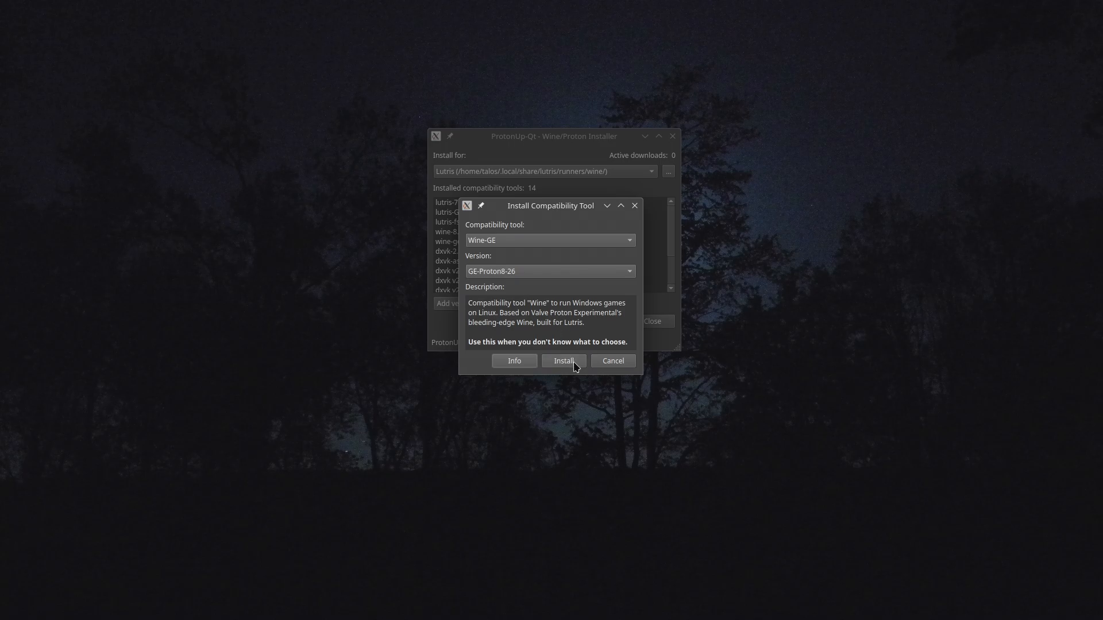
pyautogui.click(622, 362)
pyautogui.click(656, 321)
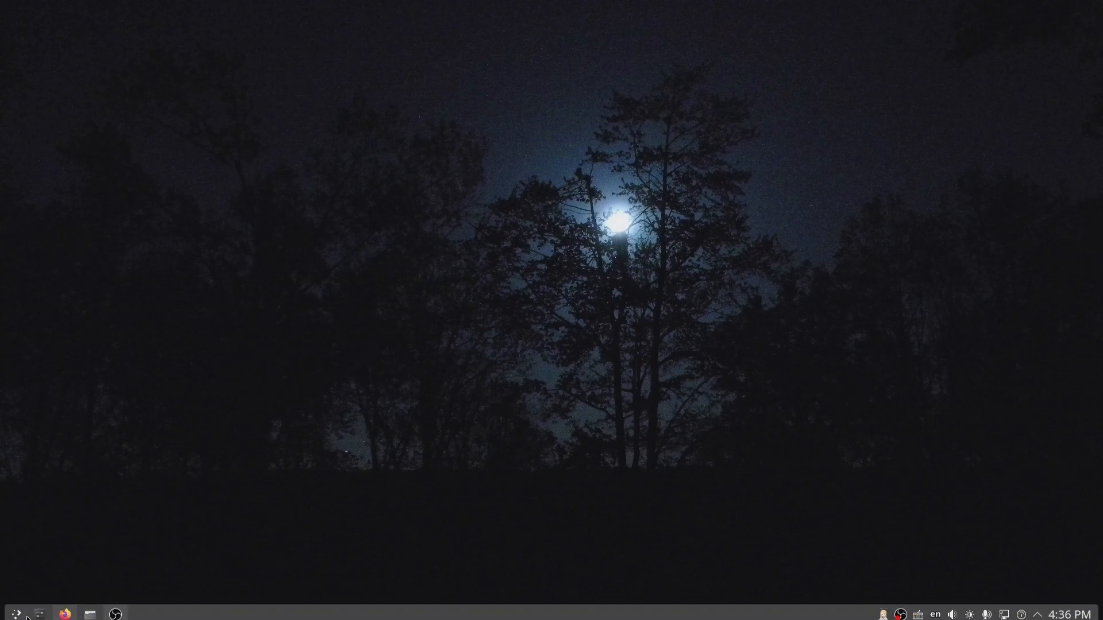
# - Switch to Firefox and search the web for "vseeface"
pyautogui.click(65, 605)
pyautogui.click(269, 40)
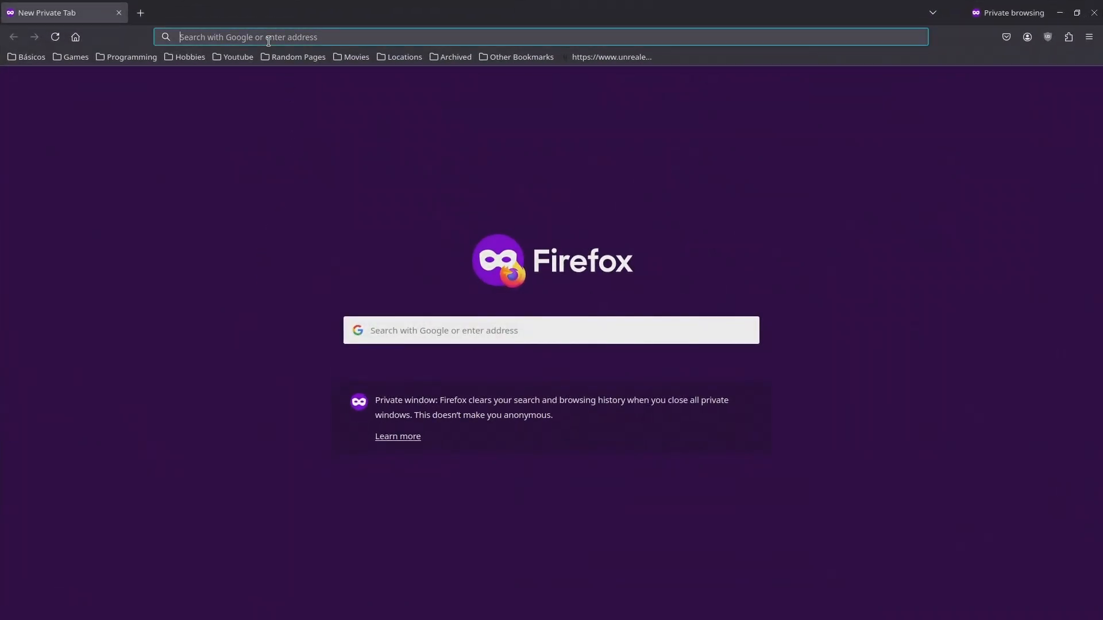
pyautogui.write('l')
pyautogui.press('BackSpace')
pyautogui.write('vseeface')
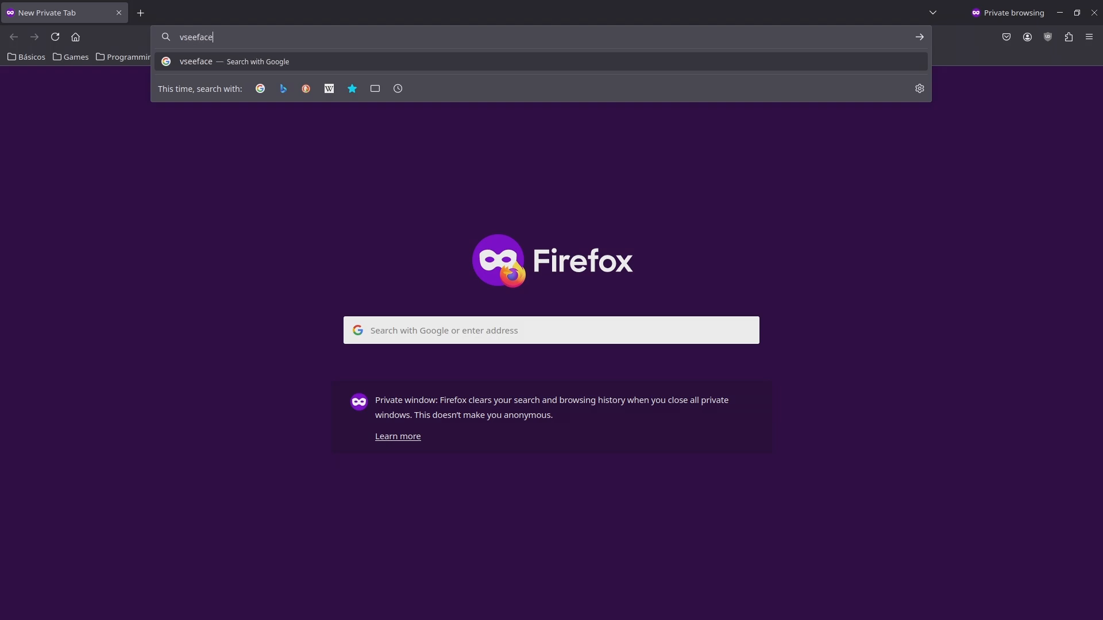
pyautogui.press('Return')
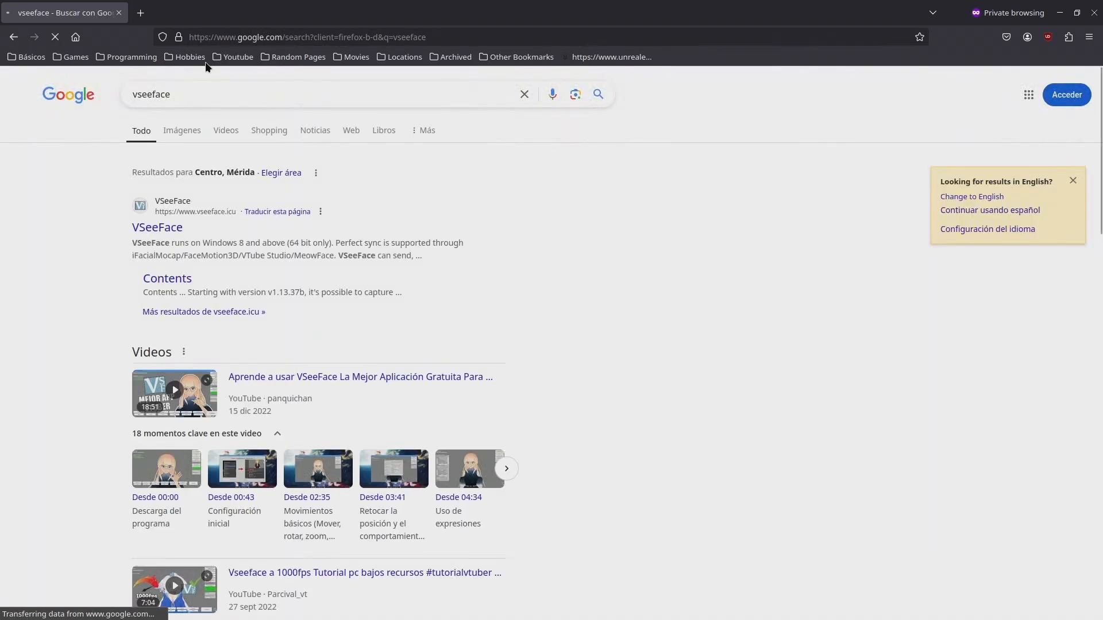
# - Download VSeeFace v1.13.38c2 from the Download section of the official VSeeFace website
pyautogui.click(157, 228)
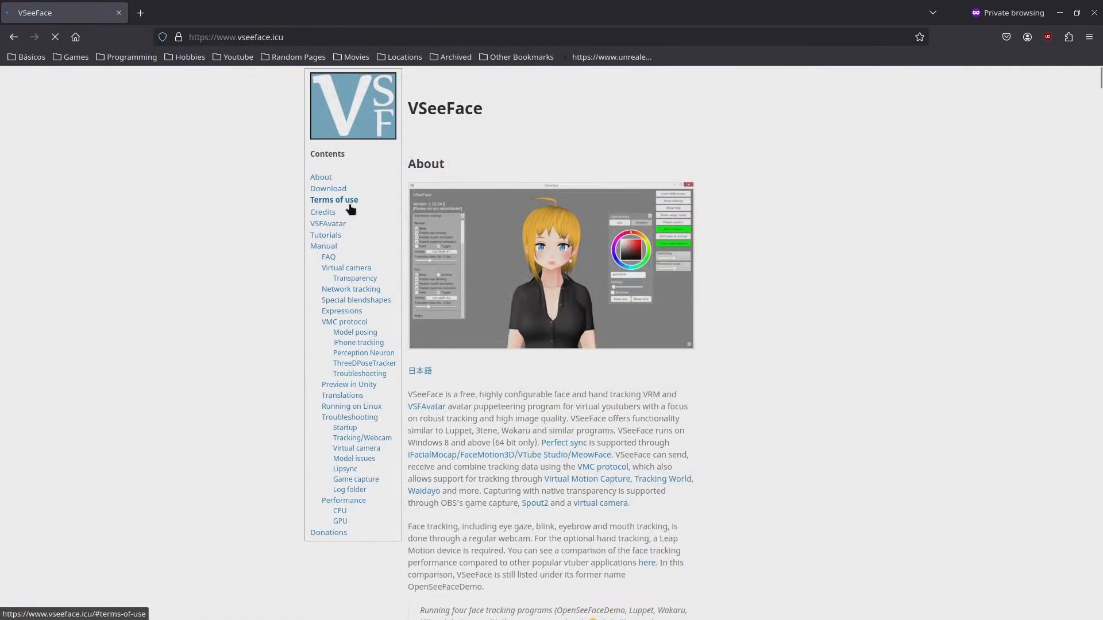
pyautogui.click(336, 189)
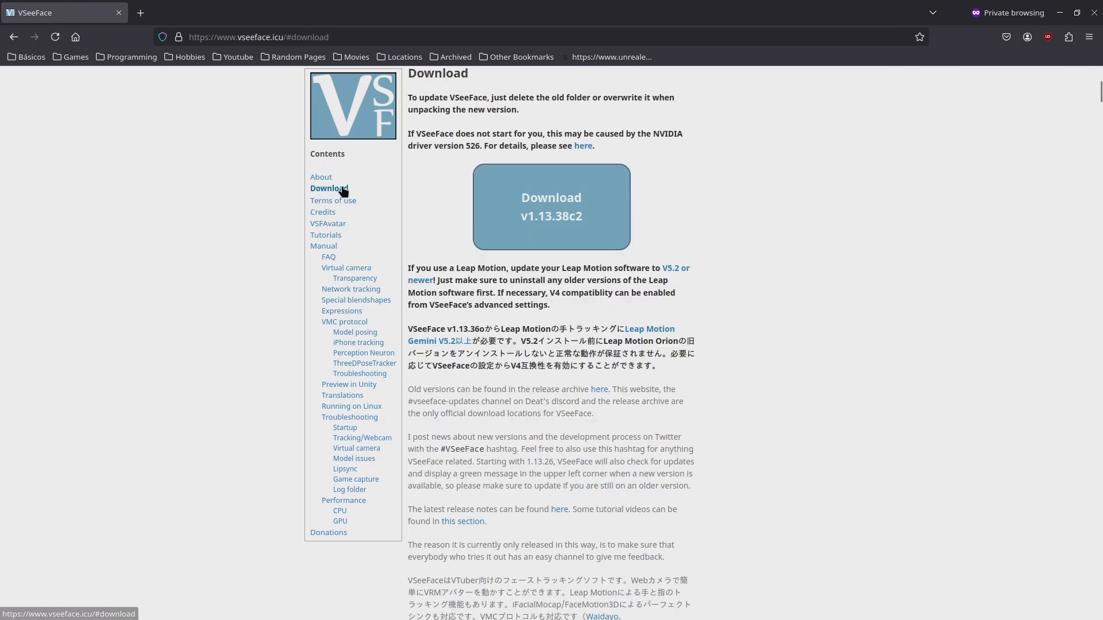
pyautogui.click(579, 223)
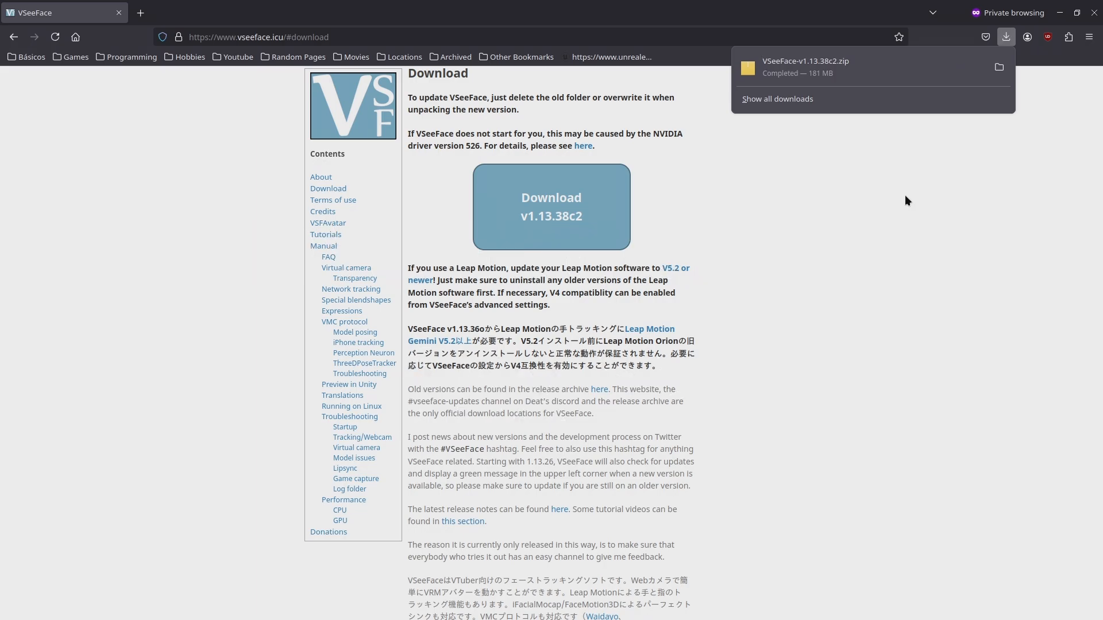
# - Move VSeeFace-v1.13.38c2.zip from the Downloads folder into its tmp subfolder using the Dolphin file manager
pyautogui.press('super+e')
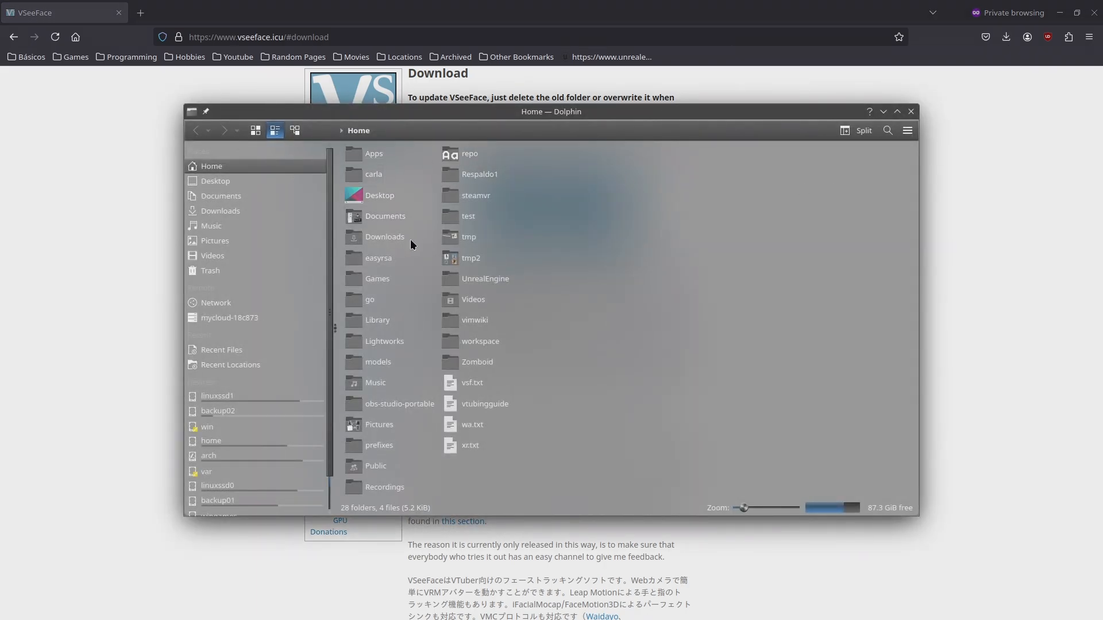
pyautogui.click(392, 237)
pyautogui.doubleClick(395, 236)
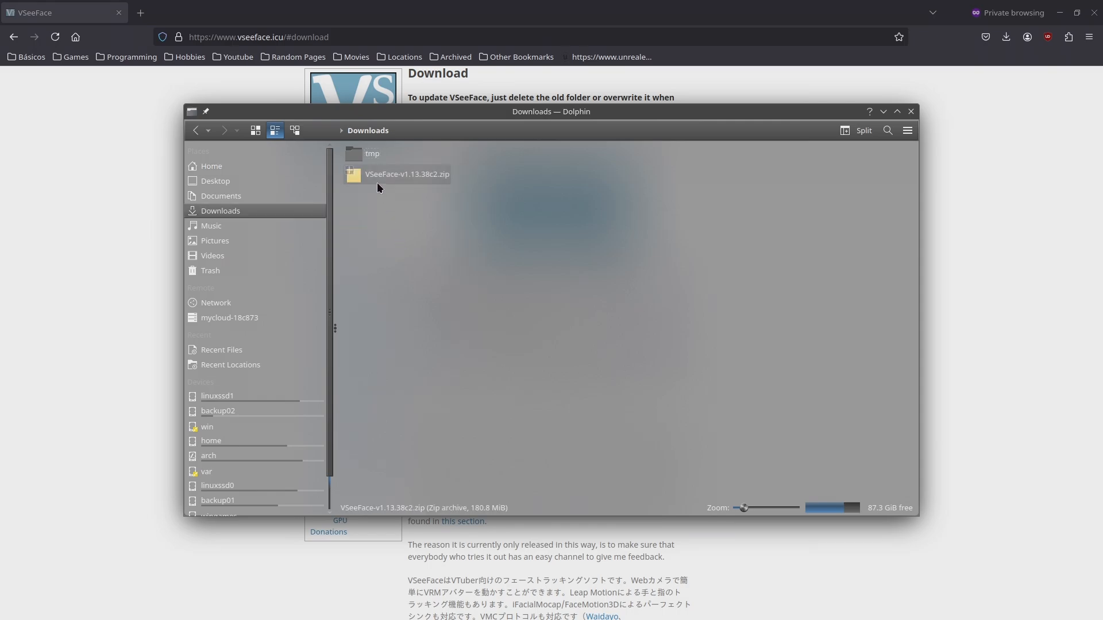
pyautogui.rightClick(377, 182)
pyautogui.click(351, 206)
pyautogui.hotkey('ctrl', 'x')
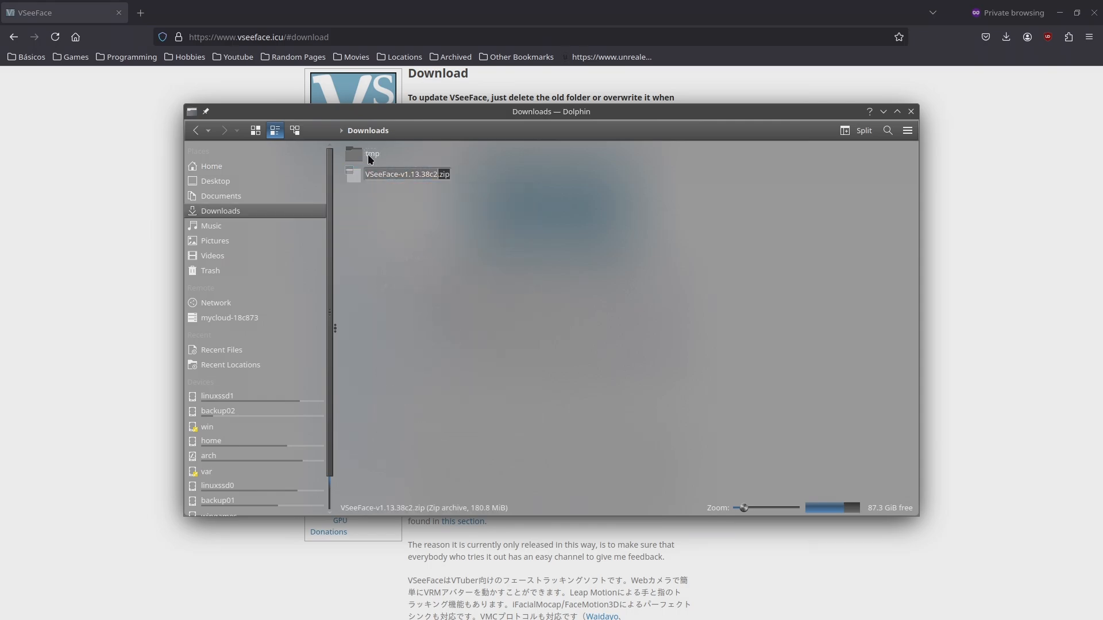
pyautogui.doubleClick(370, 157)
pyautogui.hotkey('ctrl', 'v')
# - Extract VSeeFace-v1.13.38c2.zip into the tmp folder
pyautogui.rightClick(408, 175)
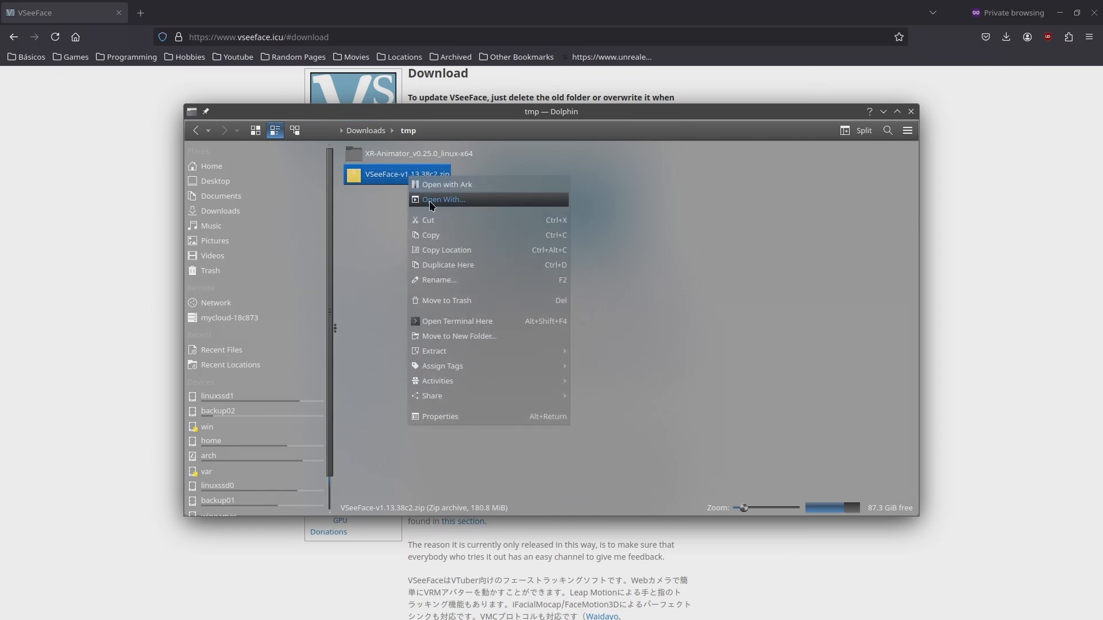
pyautogui.moveTo(528, 351)
pyautogui.click(636, 356)
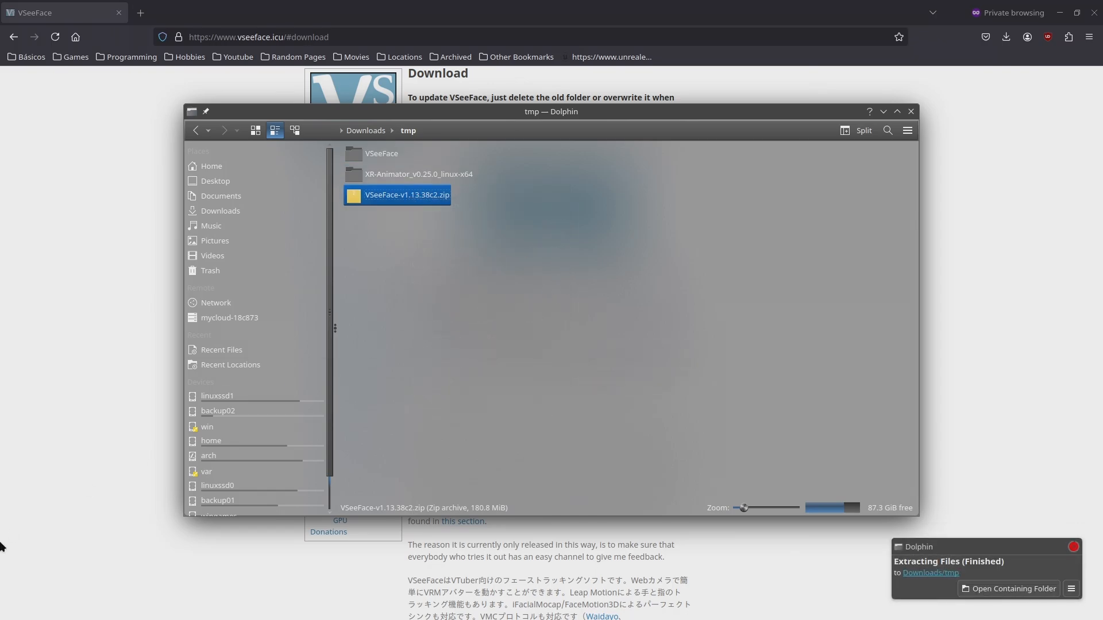
# - Launch Lutris and start a locally installed game entry named VSF with the Wine (Runs Windows games) runner
pyautogui.press('super')
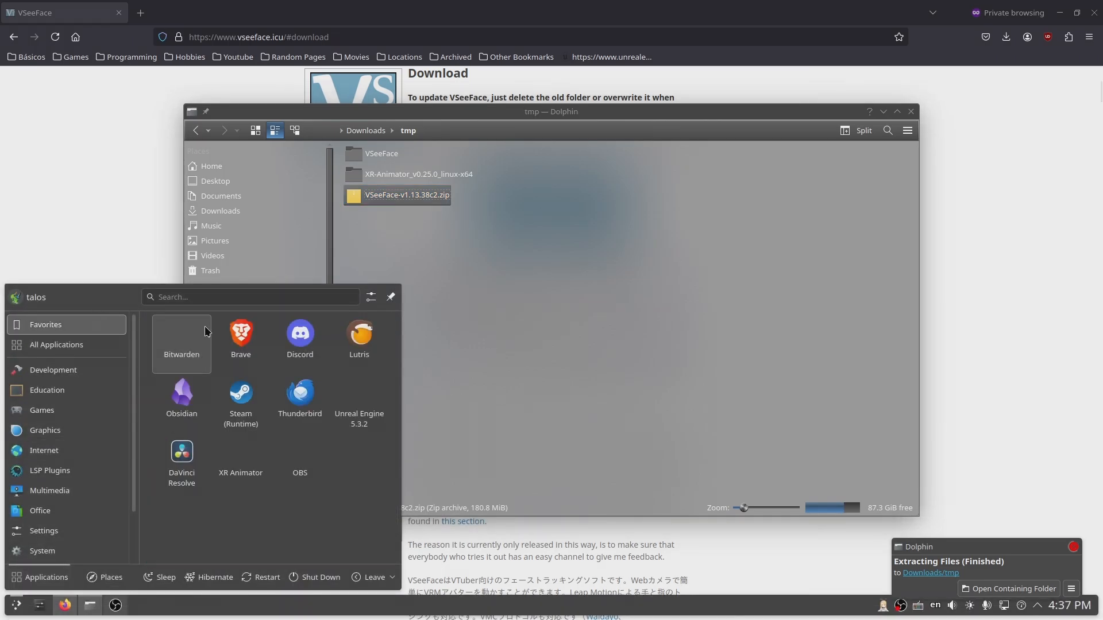
pyautogui.click(376, 337)
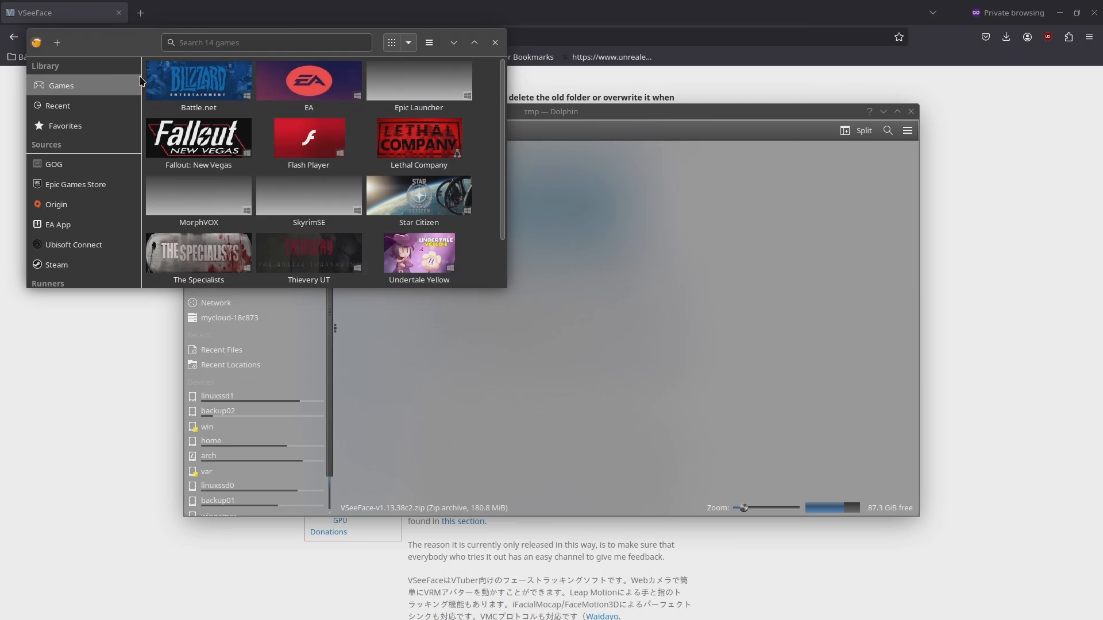
pyautogui.click(57, 43)
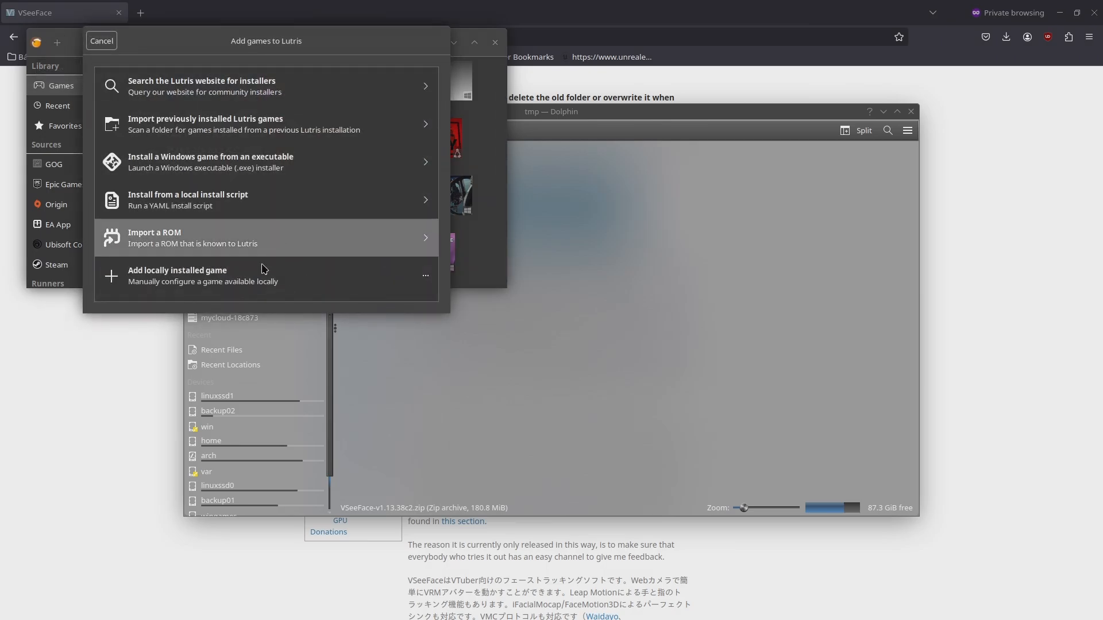
pyautogui.click(221, 273)
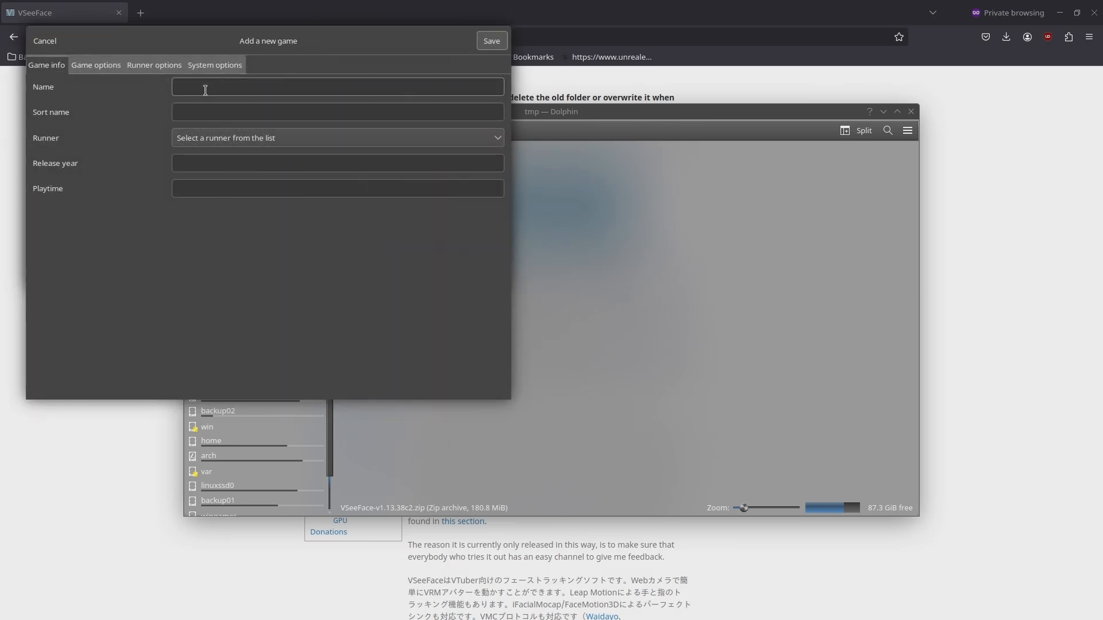
pyautogui.write('VSF')
pyautogui.click(189, 140)
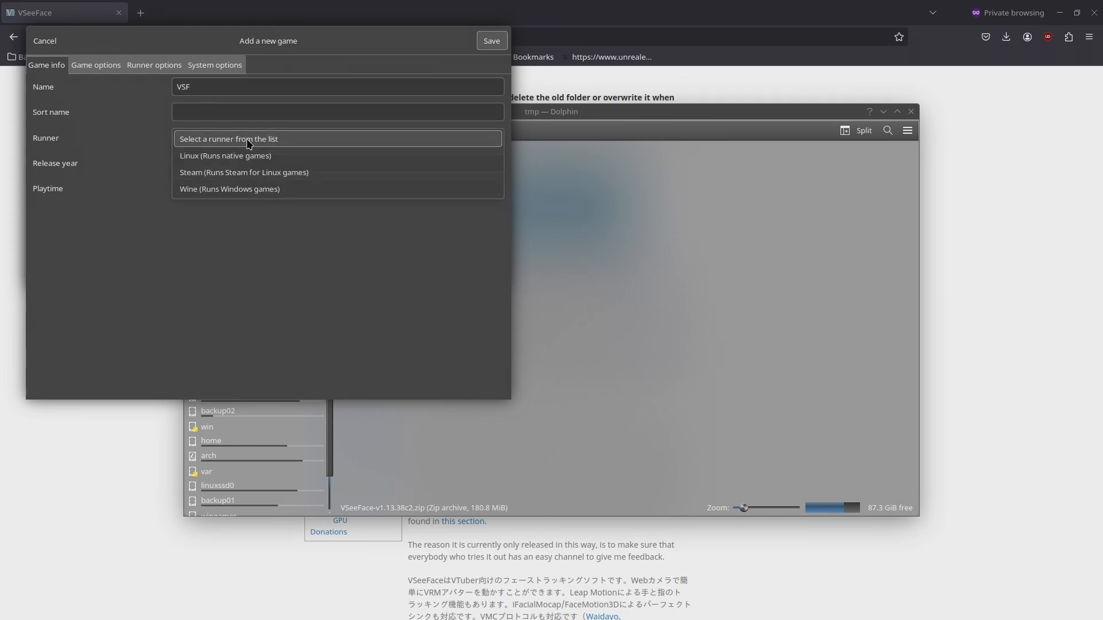
pyautogui.click(217, 190)
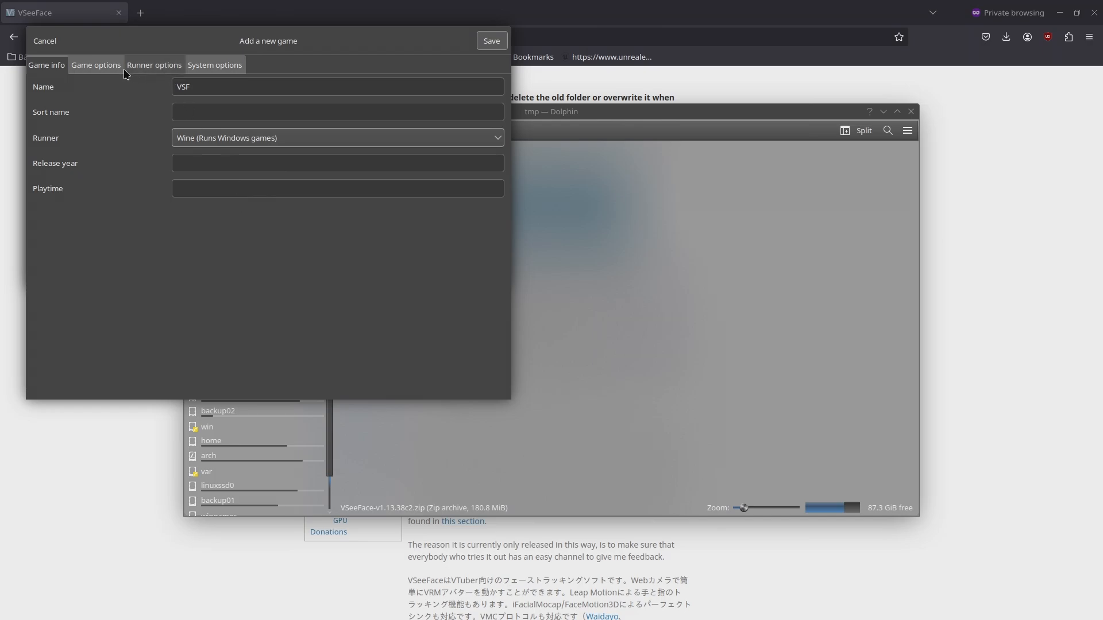
# - Set the new game's executable to VSeeFace.exe from the Downloads/tmp/VSeeFace folder
pyautogui.click(107, 67)
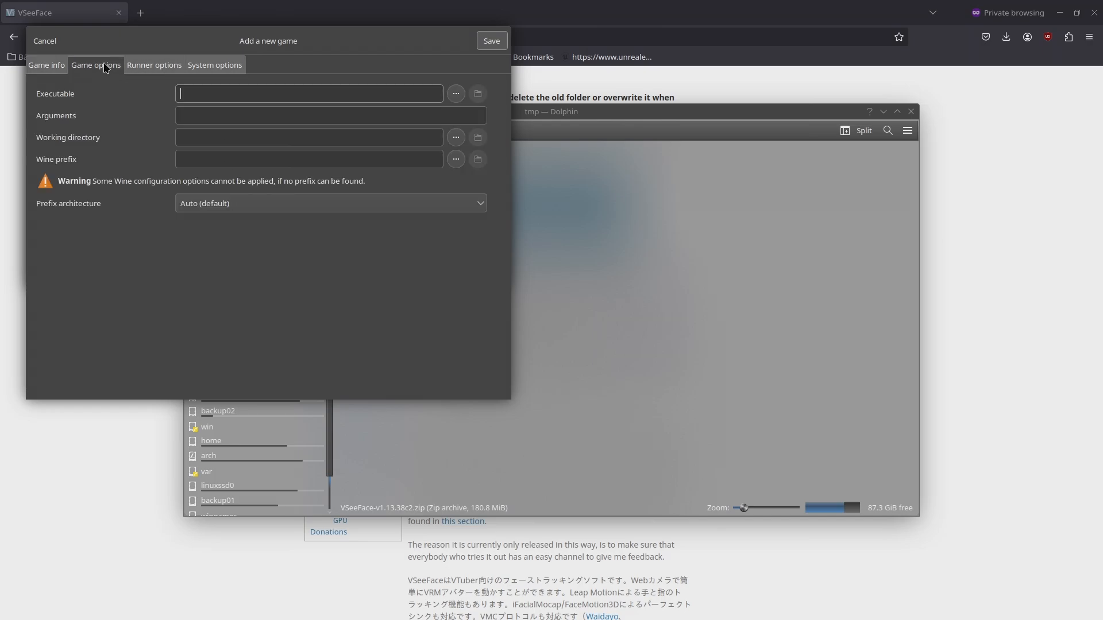
pyautogui.click(455, 98)
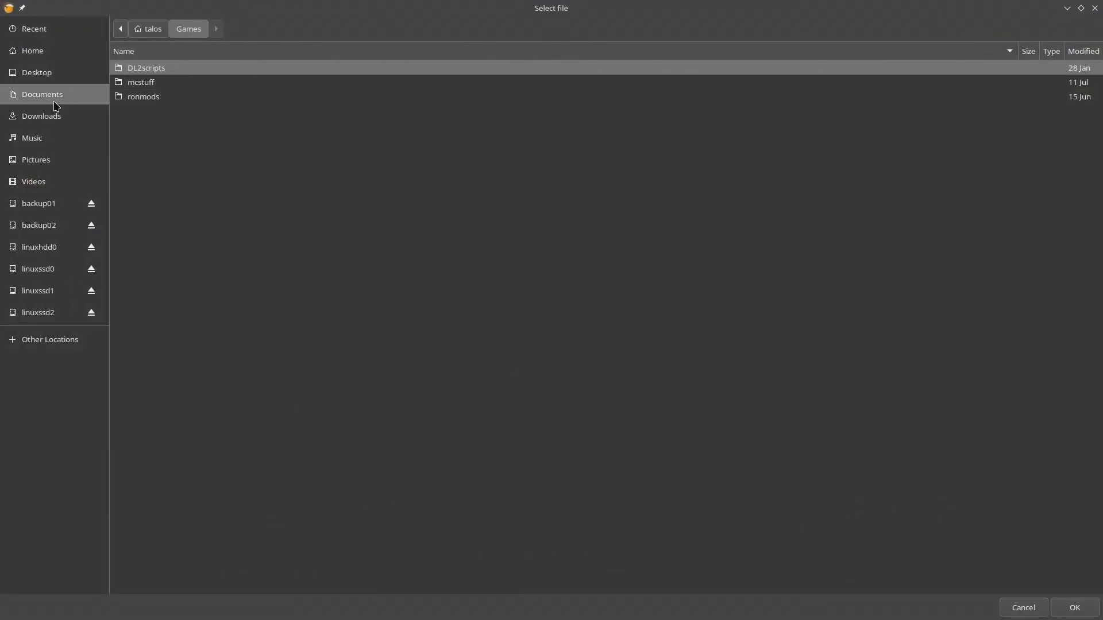
pyautogui.click(58, 117)
pyautogui.doubleClick(167, 73)
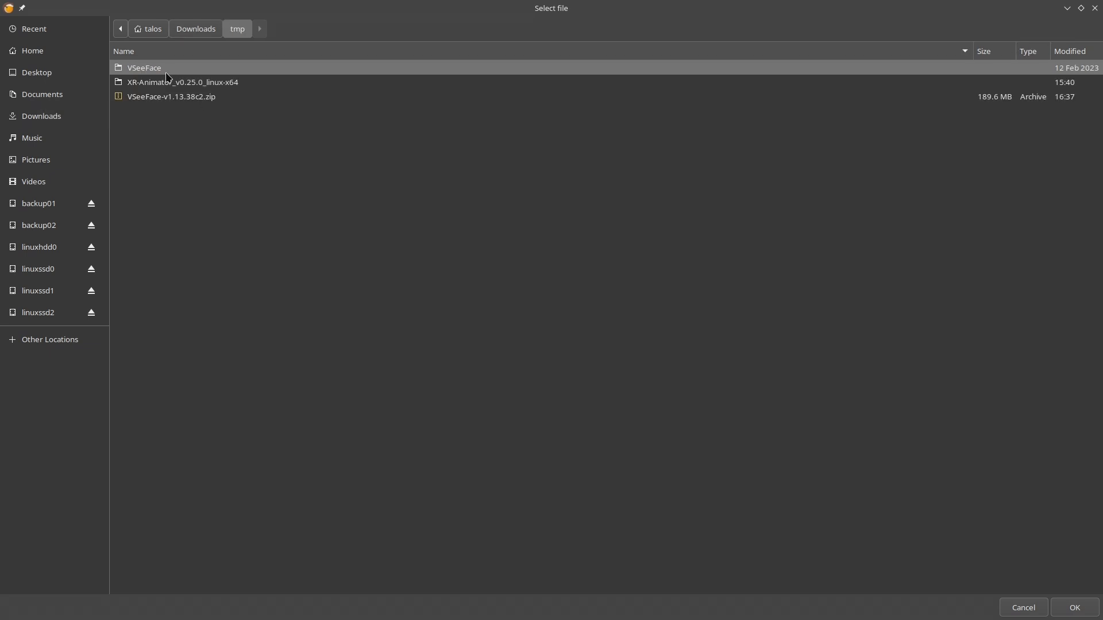
pyautogui.doubleClick(162, 74)
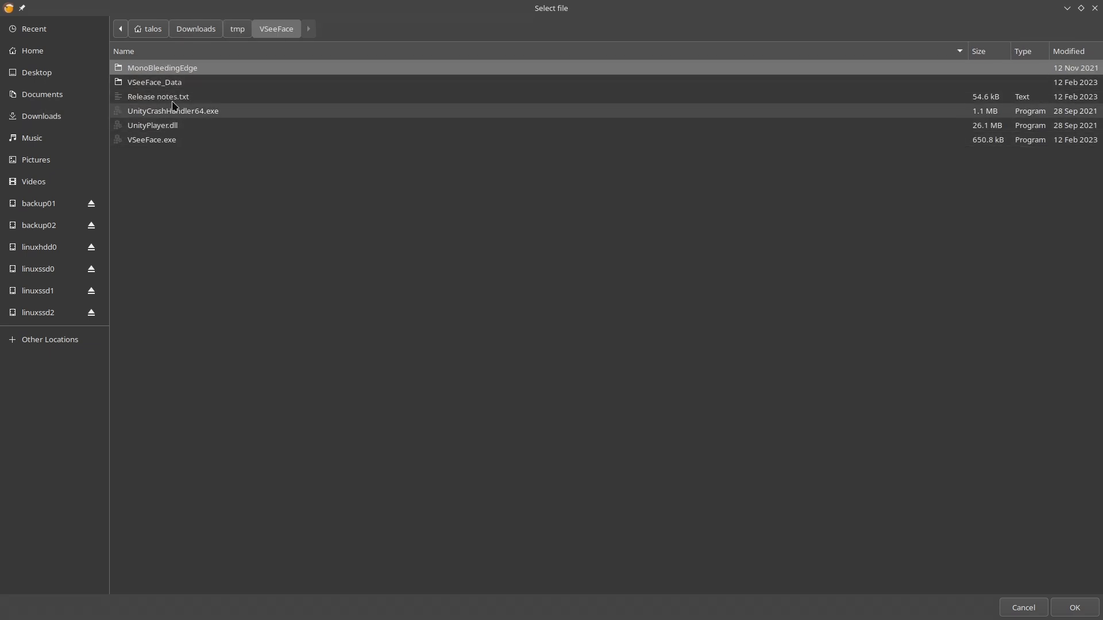
pyautogui.doubleClick(167, 141)
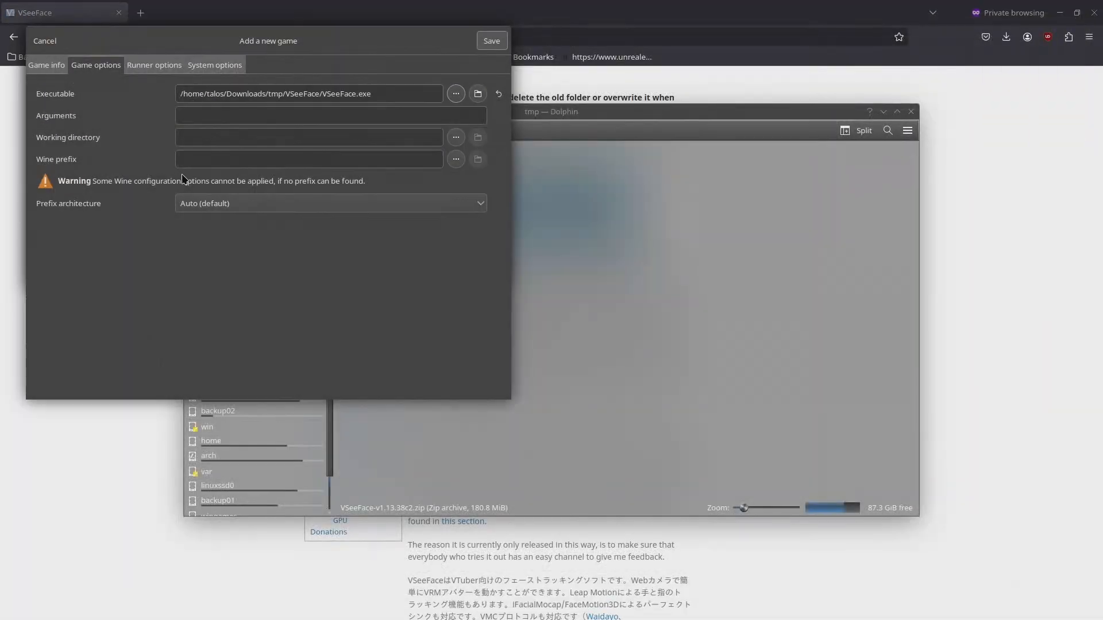
# - Set the game's arguments to --background-color '#00FF00' and its working directory to the Downloads/tmp/VSeeFace folder
pyautogui.click(220, 115)
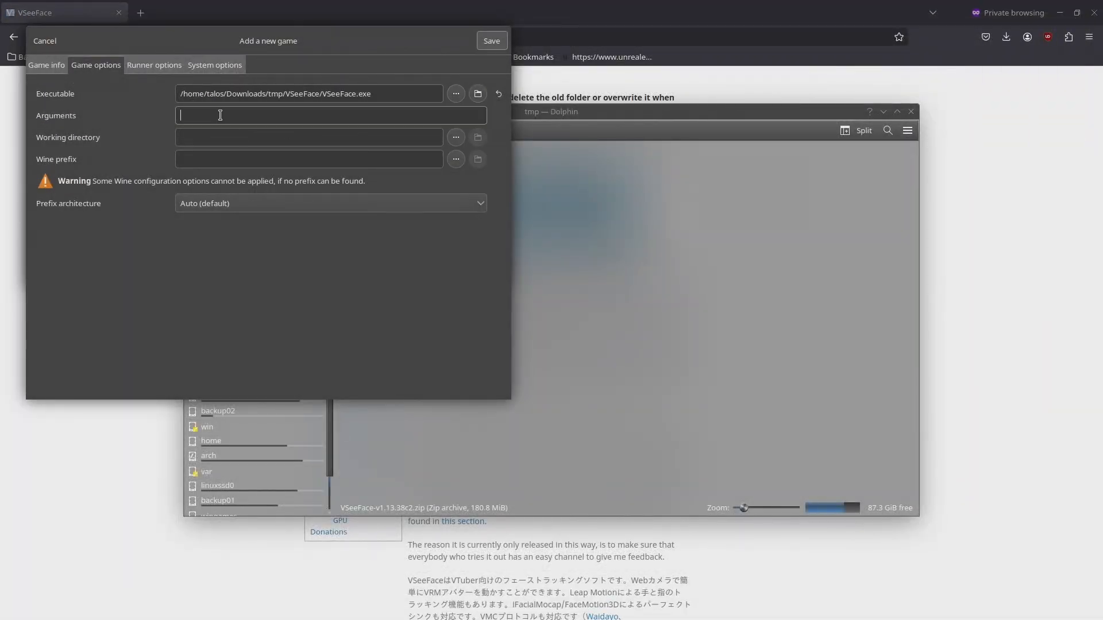
pyautogui.write("--background-color '#F00")
pyautogui.click(457, 138)
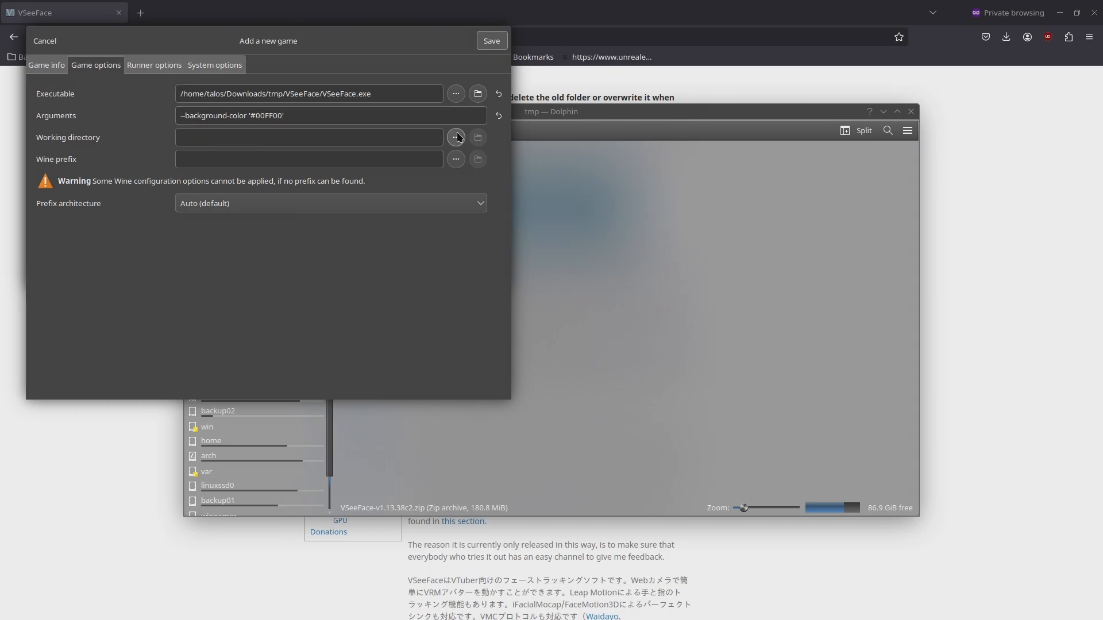
pyautogui.doubleClick(156, 124)
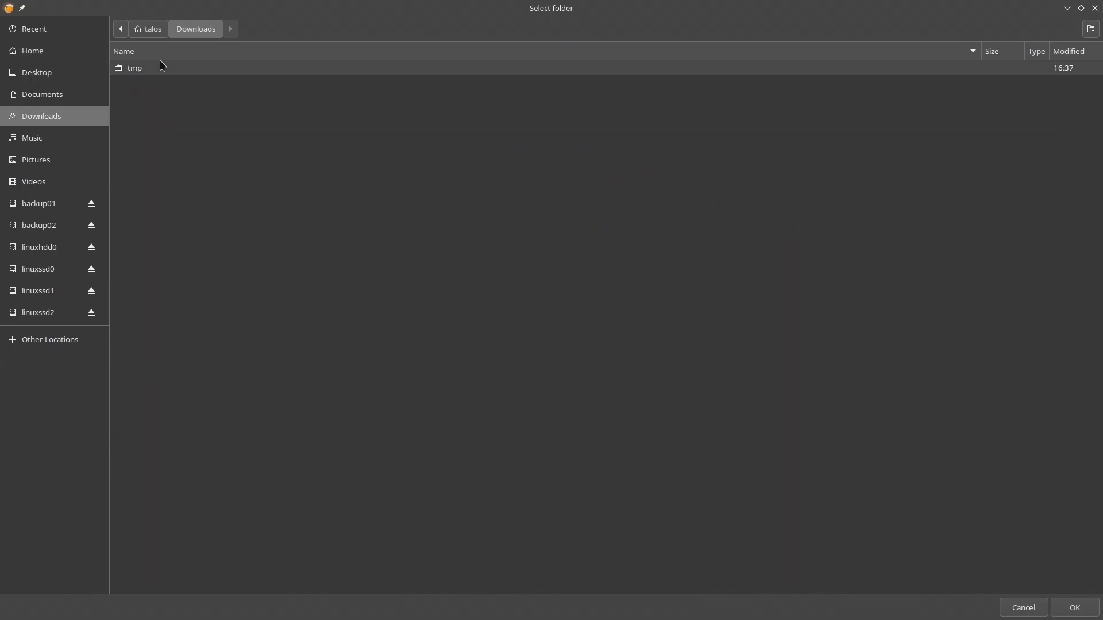
pyautogui.doubleClick(160, 67)
pyautogui.click(160, 69)
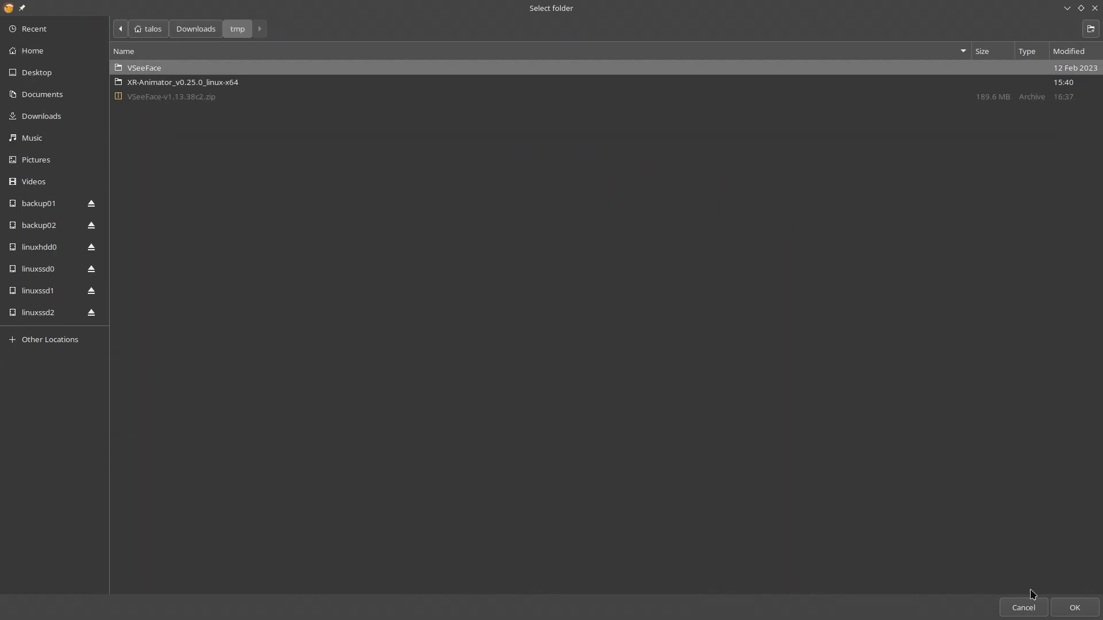
pyautogui.click(1072, 606)
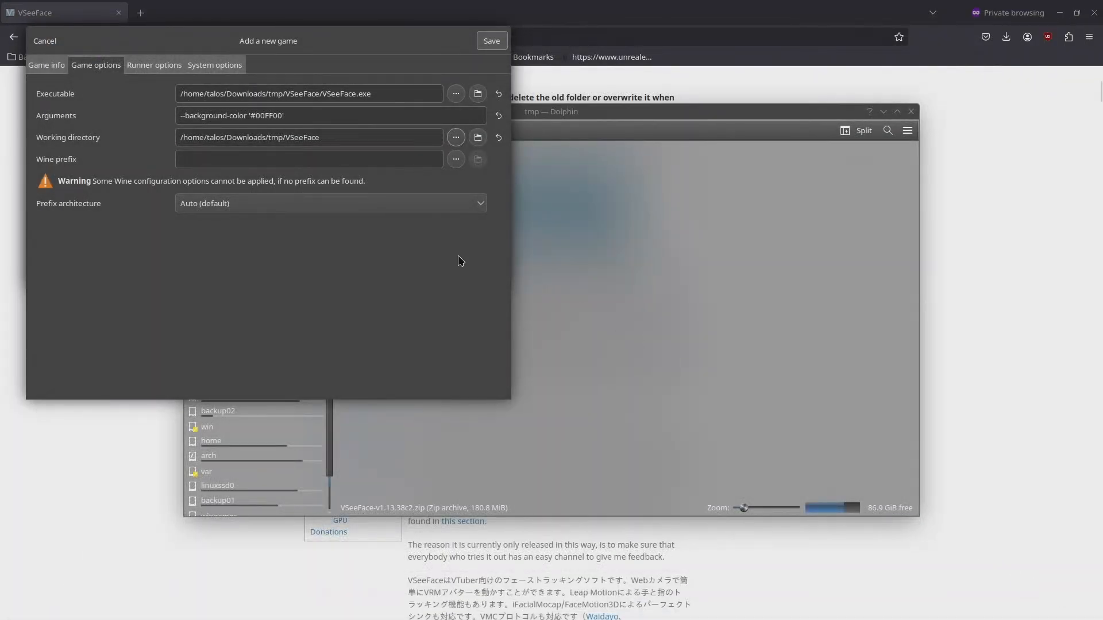
# - Create a folder named vsf inside the home directory's prefixes folder and set it as the game's Wine prefix
pyautogui.click(457, 162)
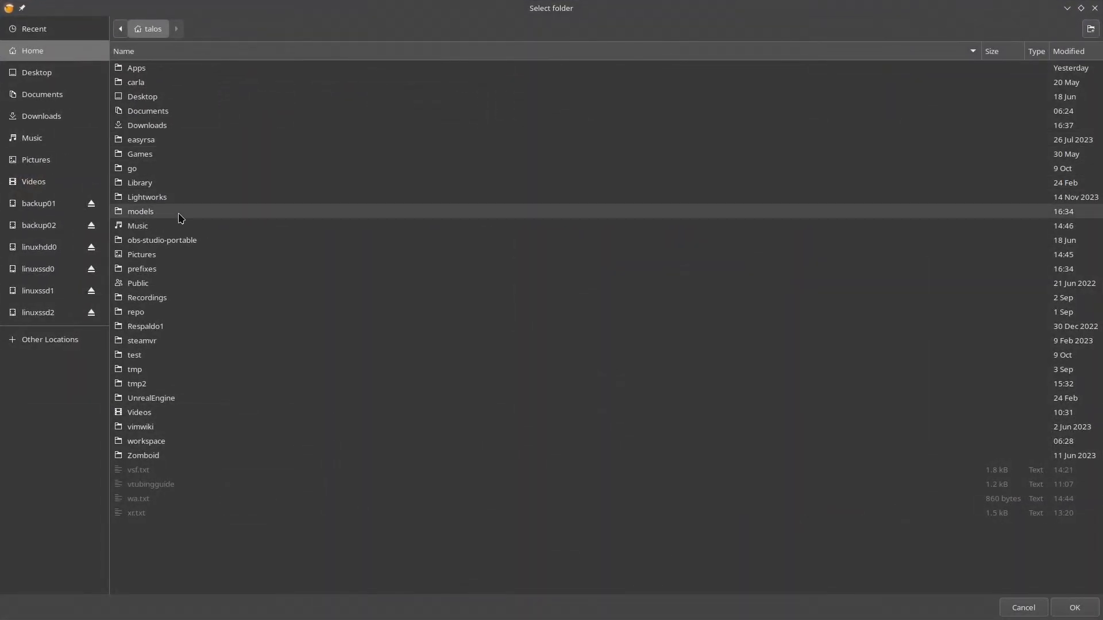
pyautogui.doubleClick(175, 268)
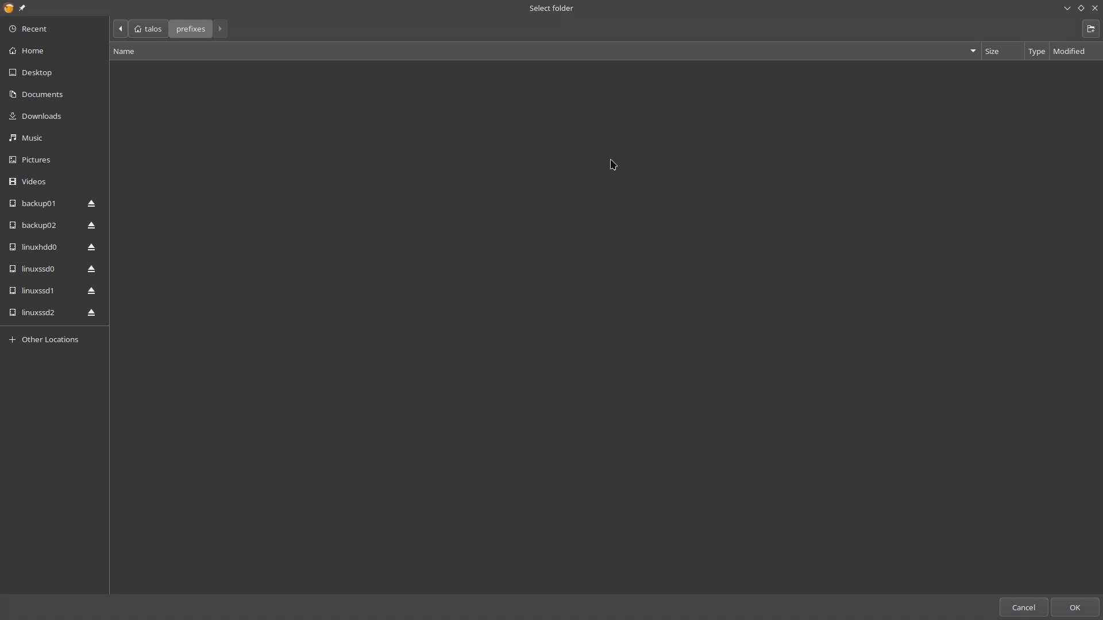
pyautogui.click(1089, 32)
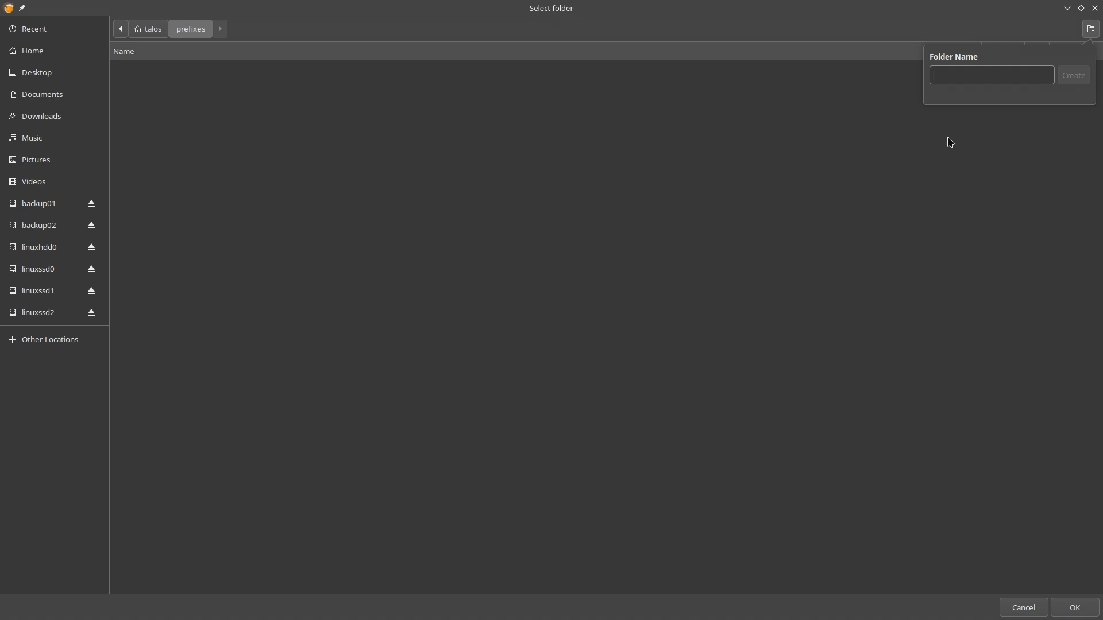
pyautogui.write('vsf')
pyautogui.click(1081, 83)
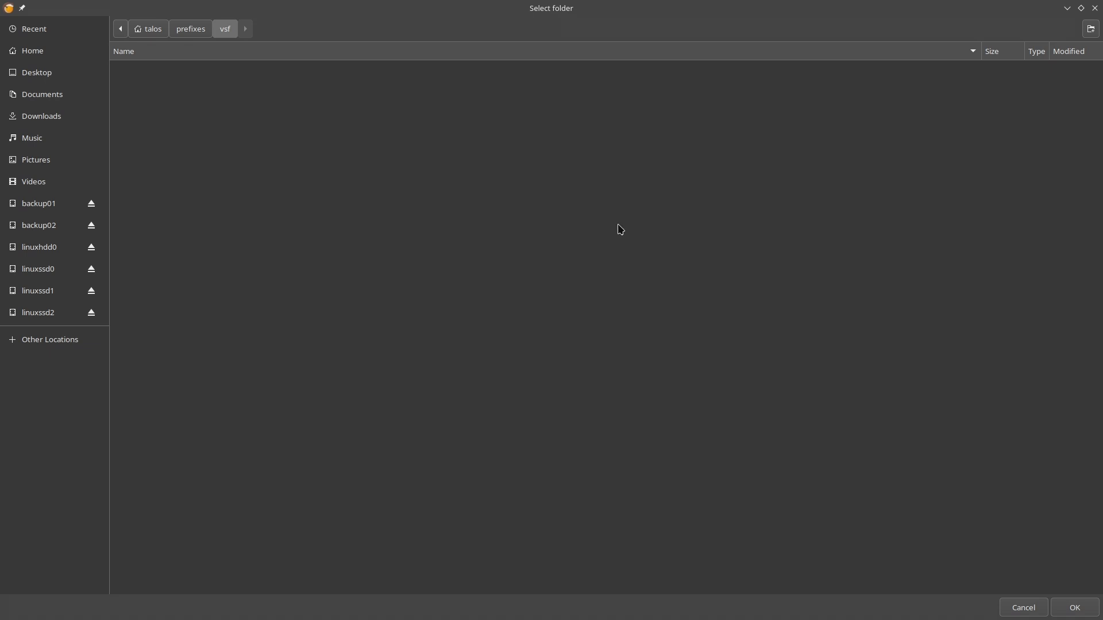
pyautogui.click(1074, 608)
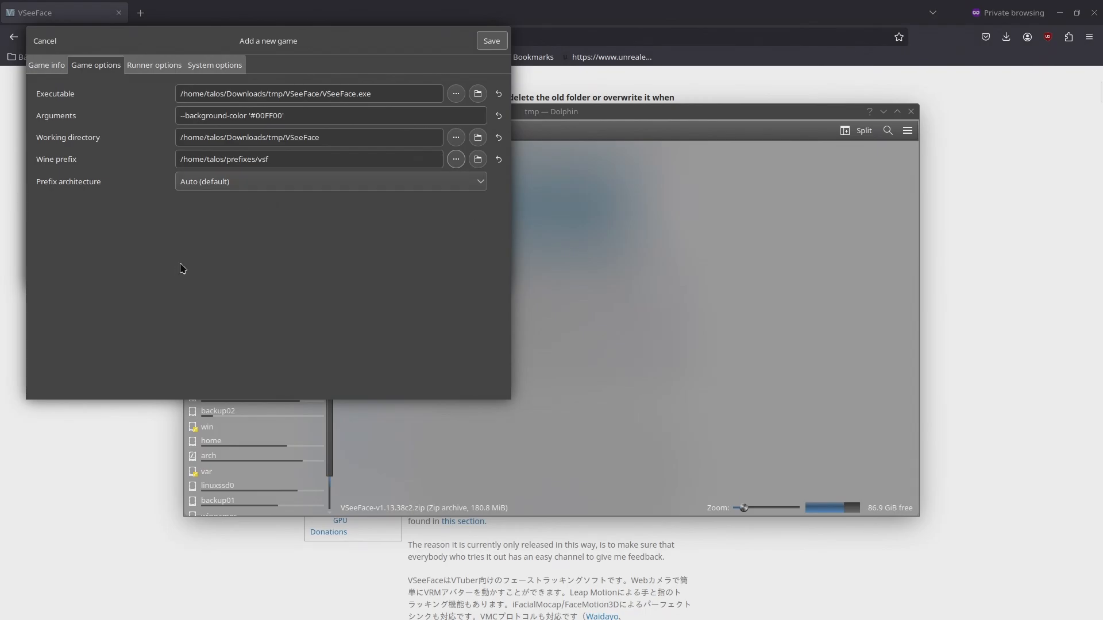
# - Set the prefix architecture to 64-bit and save the game entry with the default runner options
pyautogui.click(206, 182)
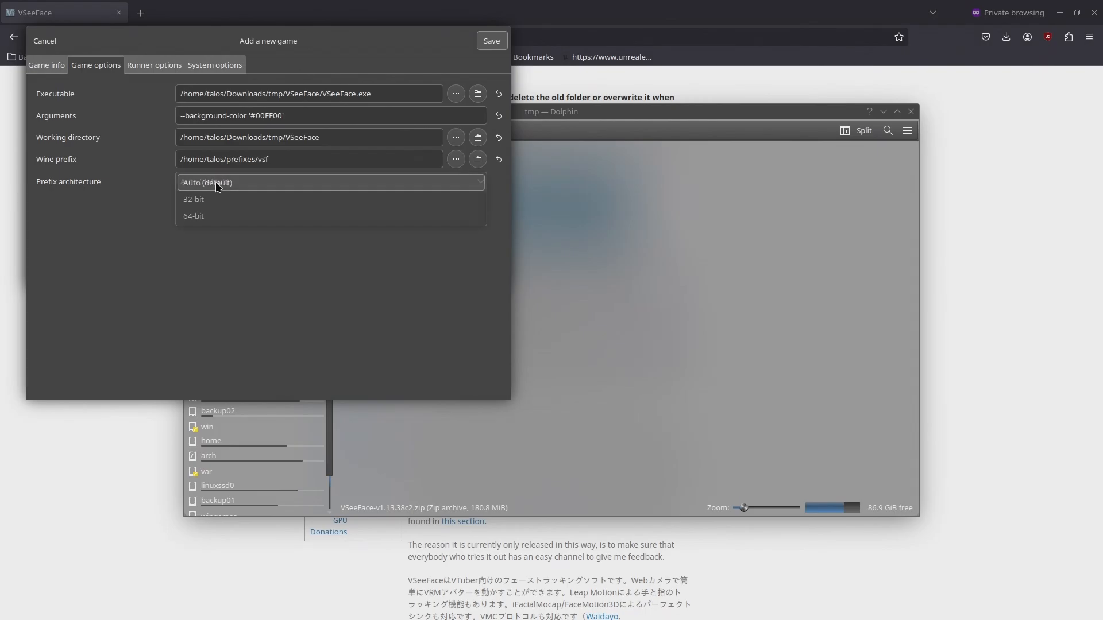
pyautogui.click(227, 220)
pyautogui.click(161, 65)
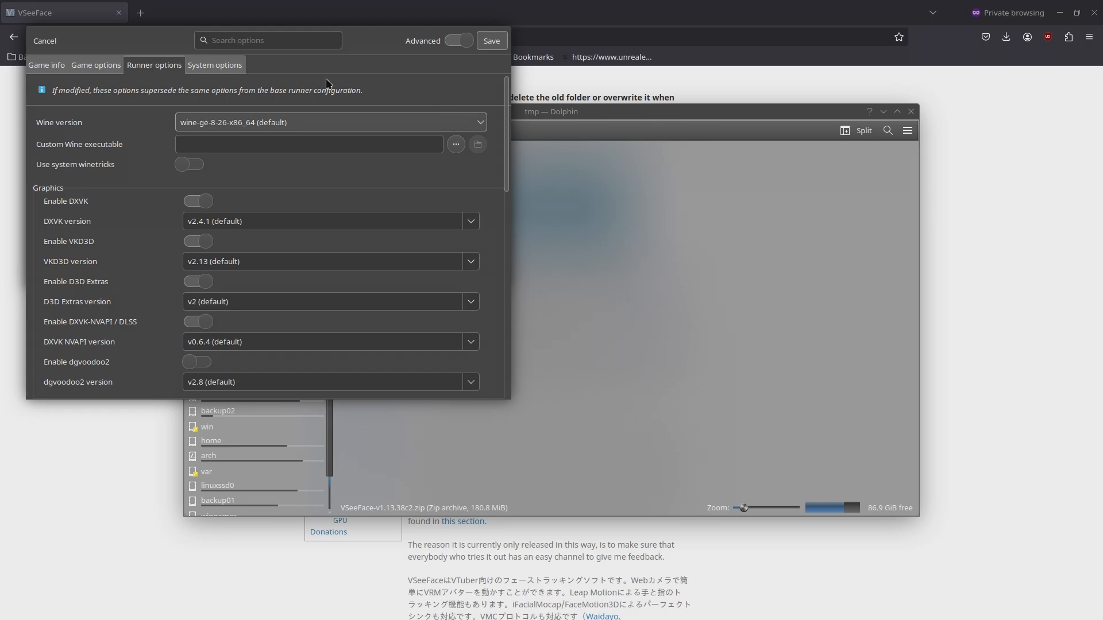
pyautogui.click(492, 41)
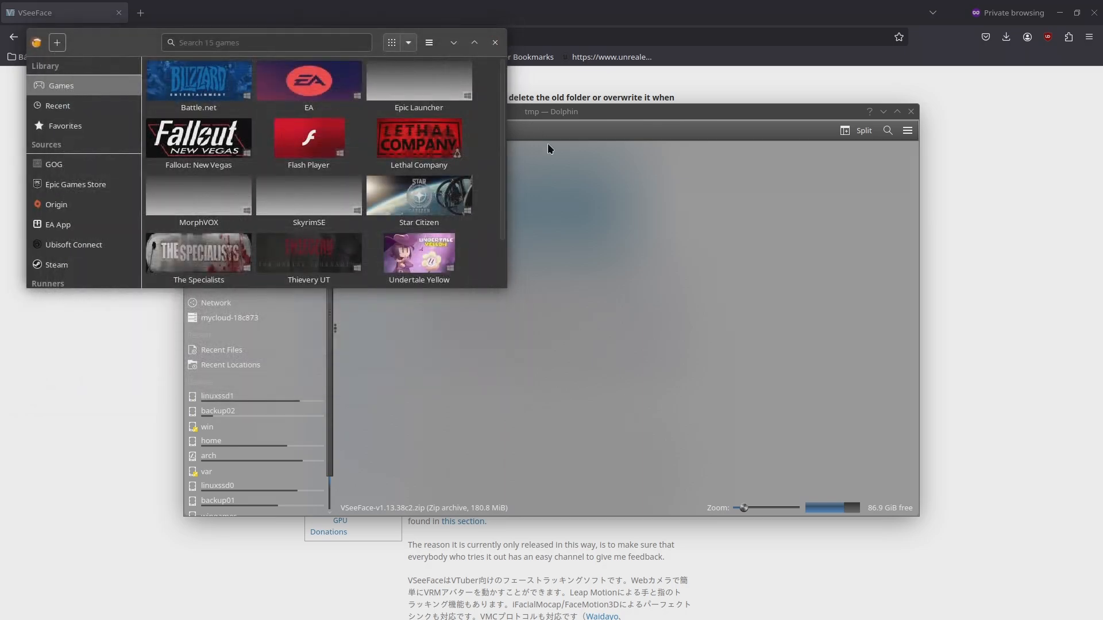
# - Open Winetricks for the VSF entry and select the default wineprefix
pyautogui.scroll(-1, 352, 191)
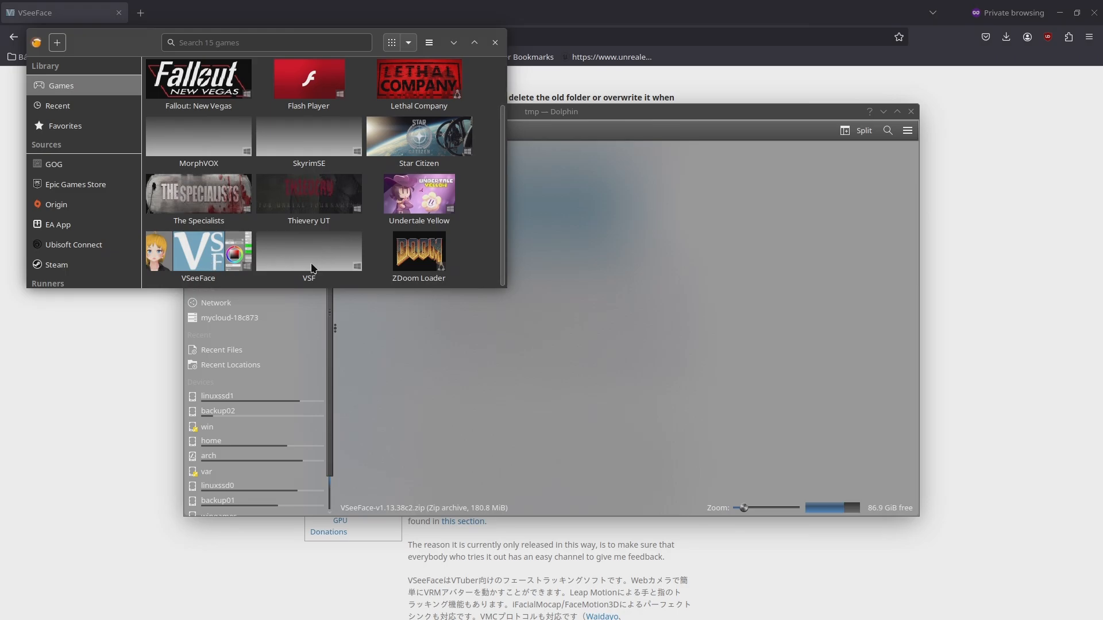
pyautogui.click(329, 256)
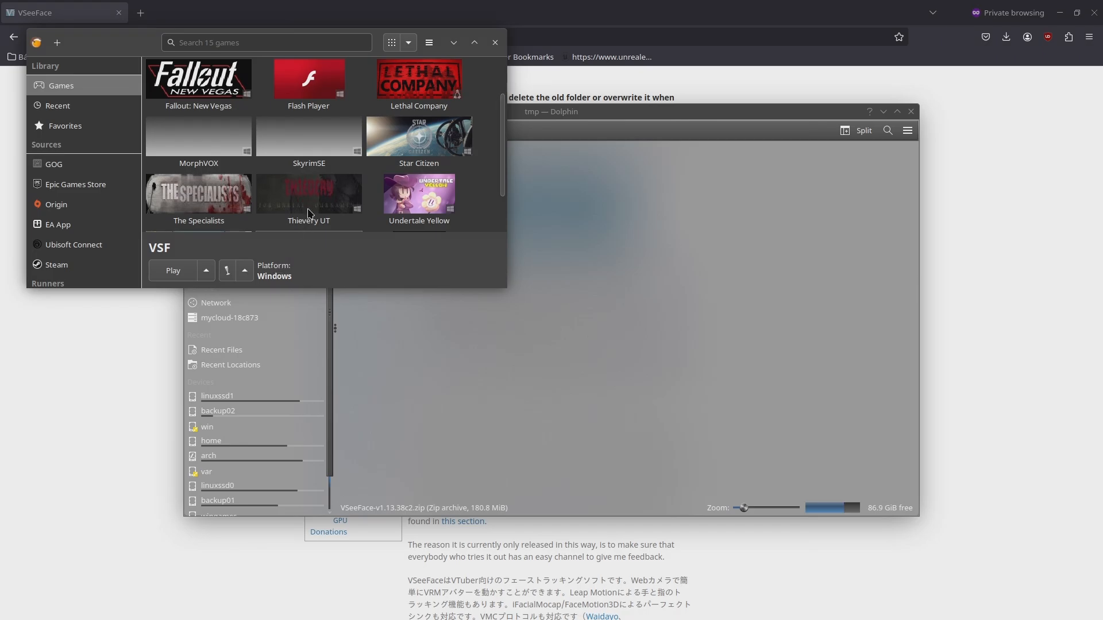
pyautogui.scroll(-1, 307, 220)
pyautogui.click(245, 271)
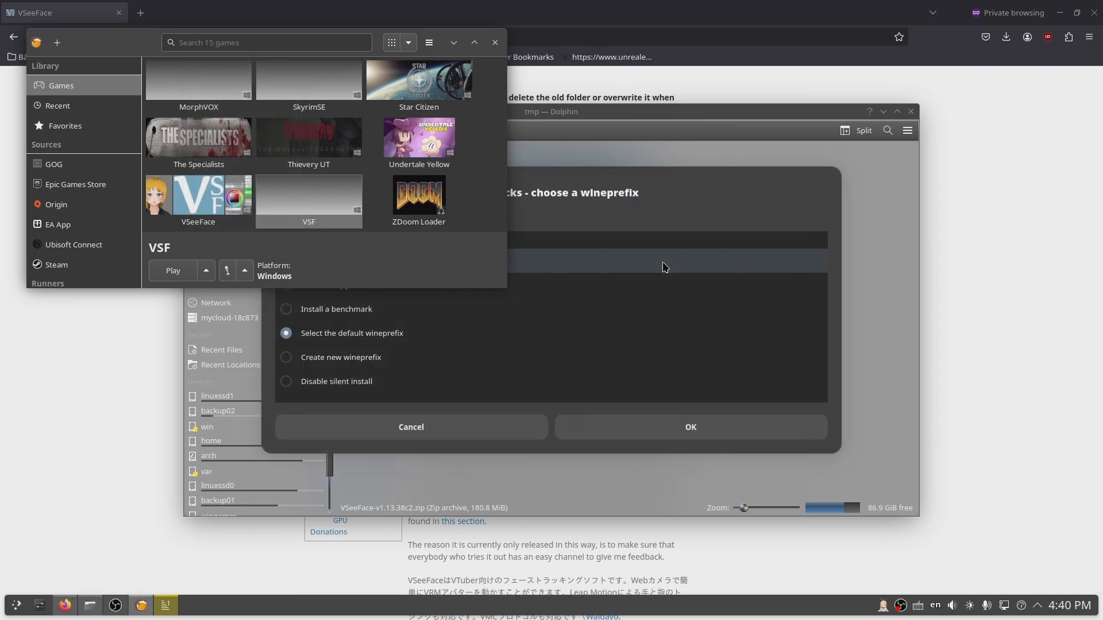
pyautogui.click(587, 211)
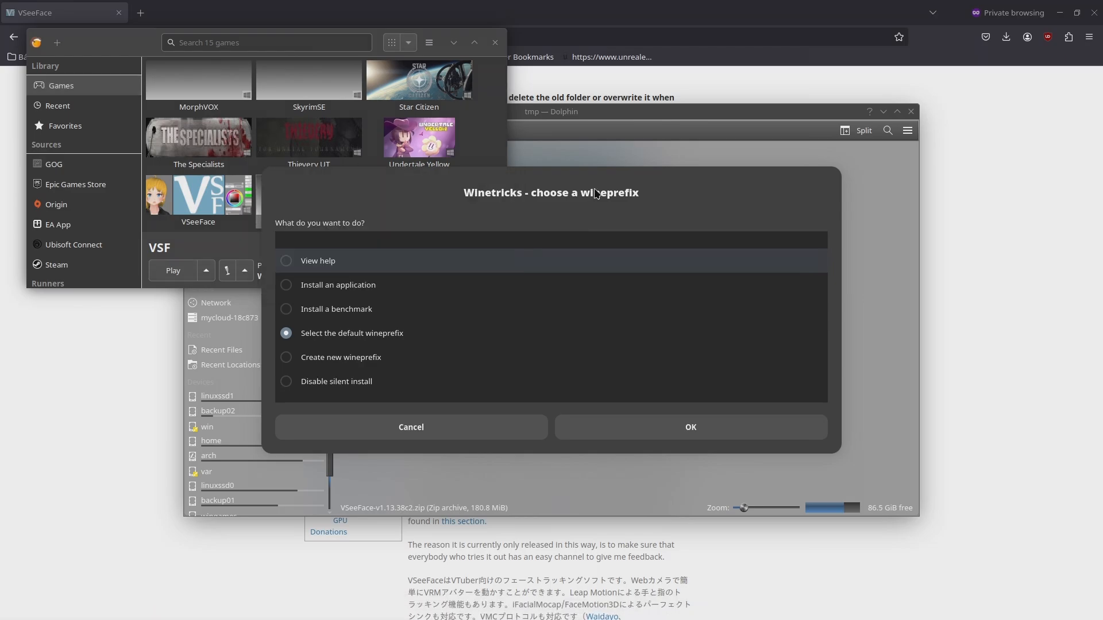
pyautogui.moveTo(595, 187); pyautogui.dragTo(651, 89)
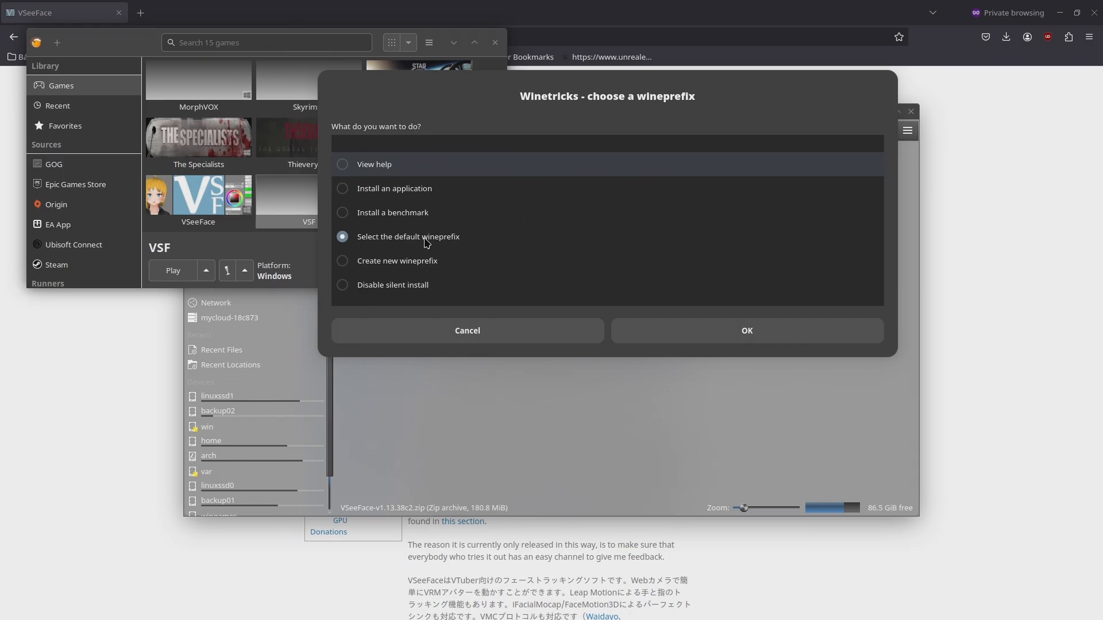
pyautogui.click(746, 335)
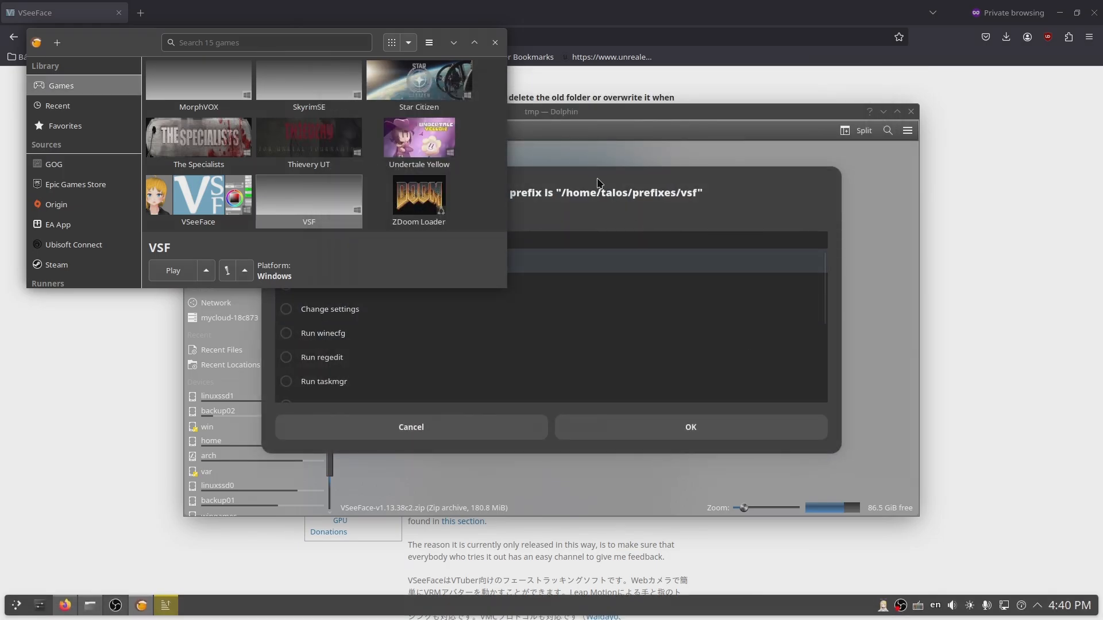
# - Install the corefonts package (MS Arial, Courier, Times fonts) into the vsf prefix with Winetricks
pyautogui.click(313, 286)
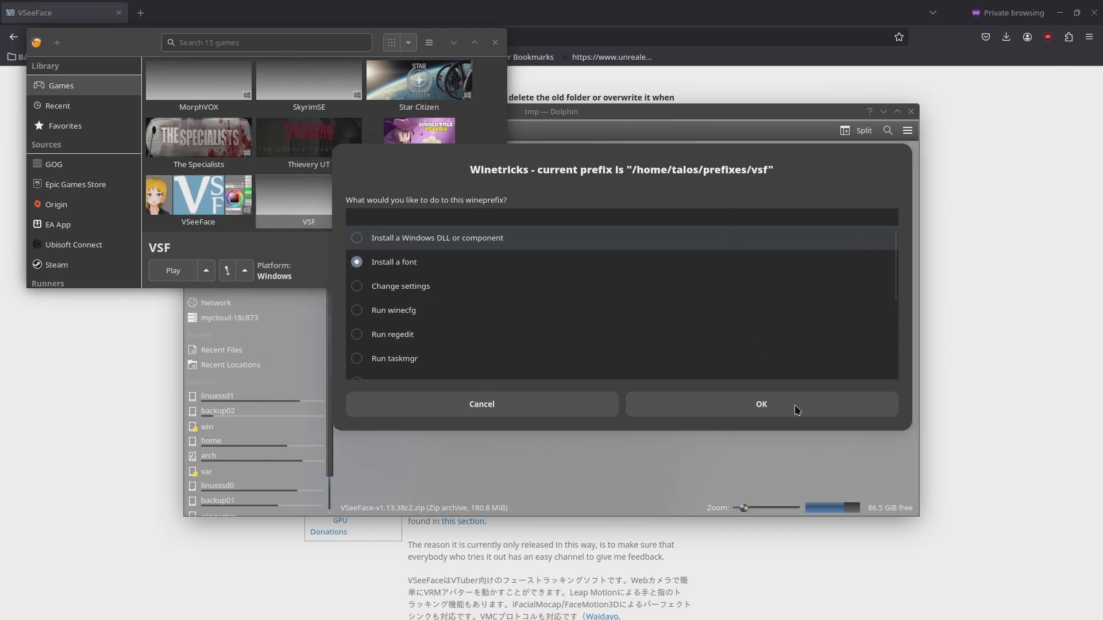
pyautogui.click(787, 399)
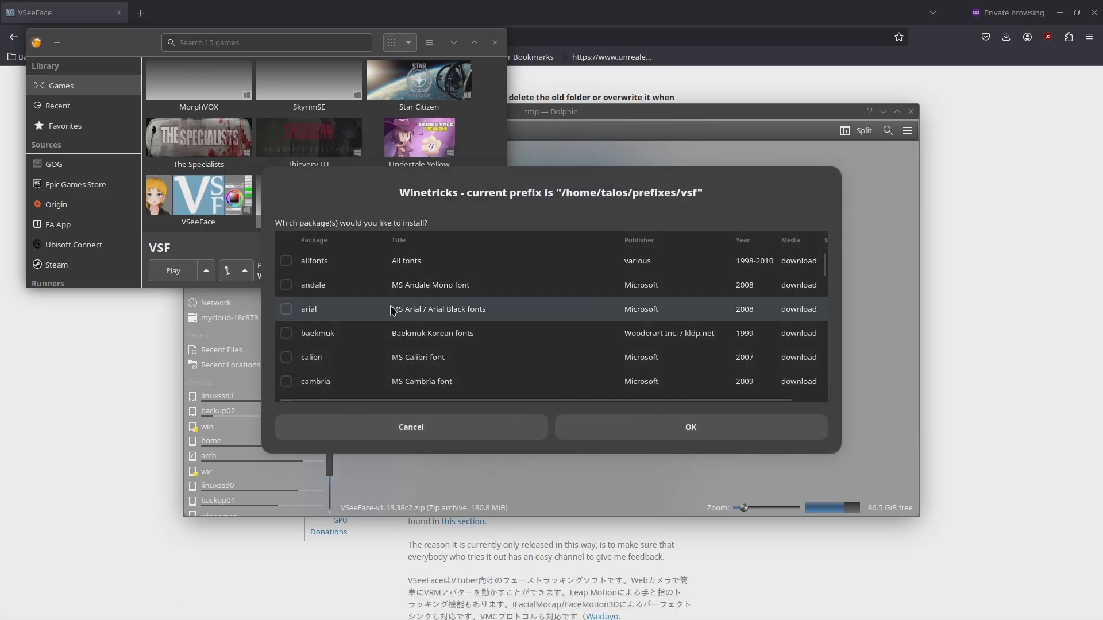
pyautogui.scroll(-1, 391, 310)
pyautogui.scroll(-3, 391, 310)
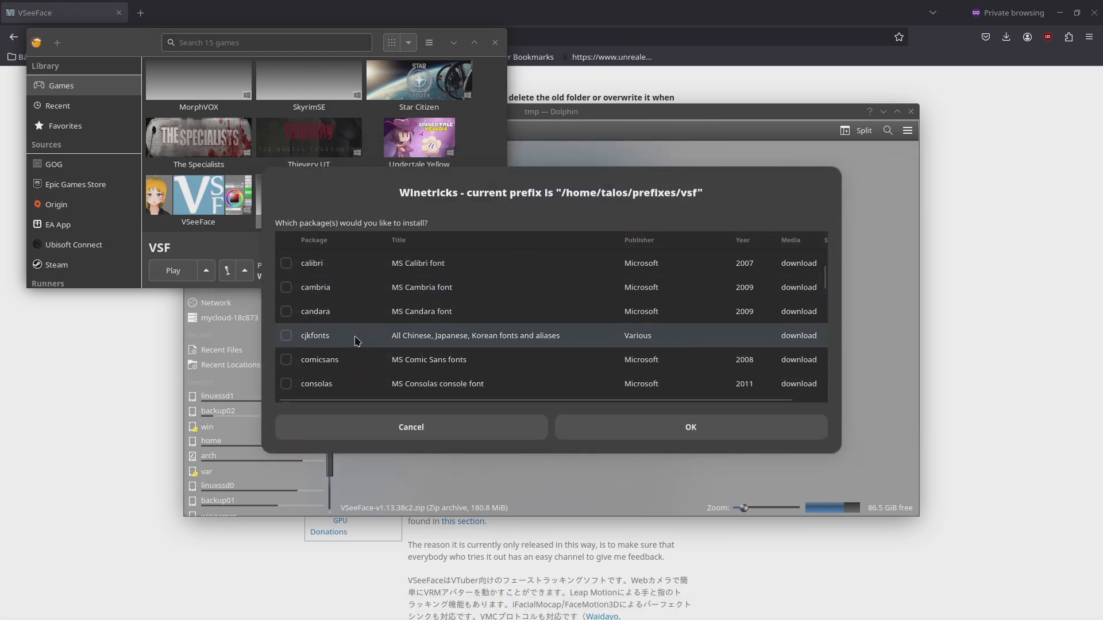
pyautogui.scroll(-4, 355, 336)
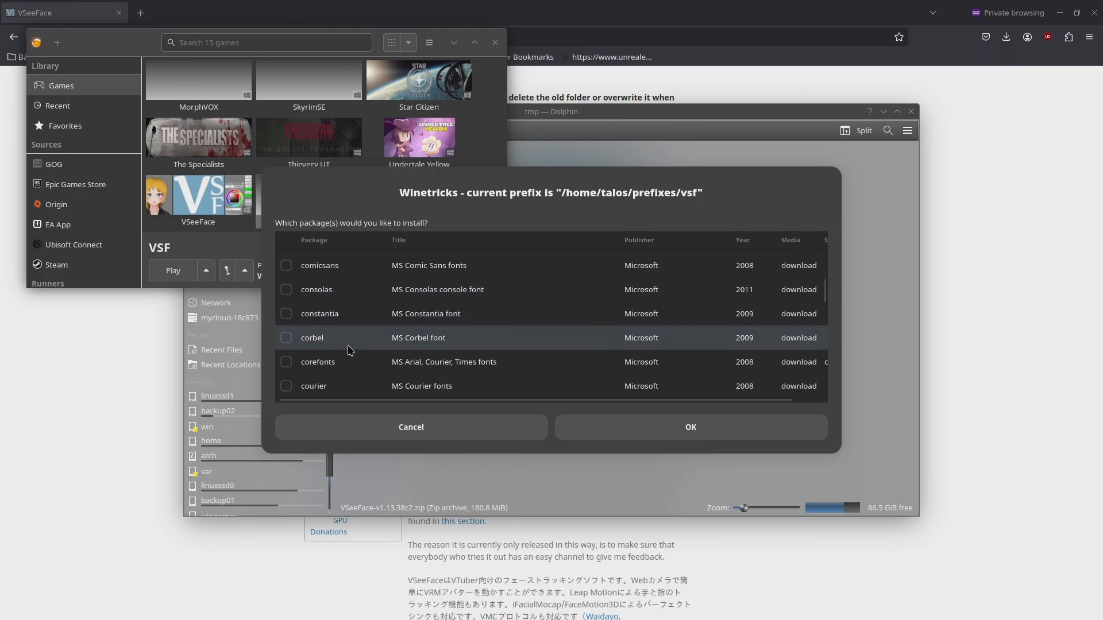
pyautogui.click(286, 362)
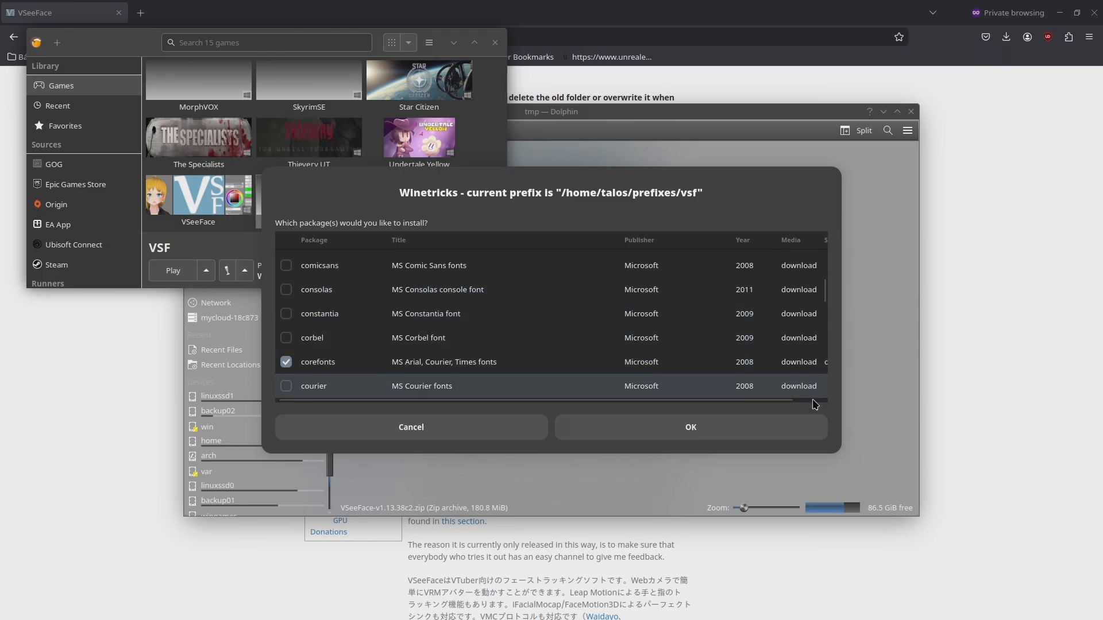
pyautogui.click(763, 430)
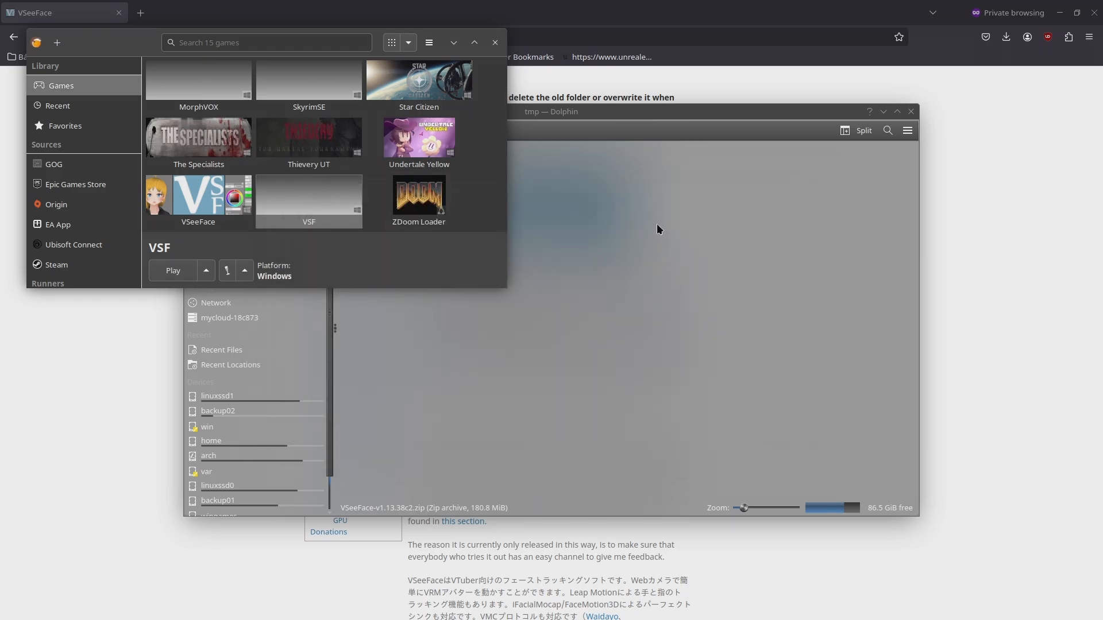
# - Acknowledge the Winetricks dialogs during the font installation and exit Winetricks completely
pyautogui.click(651, 362)
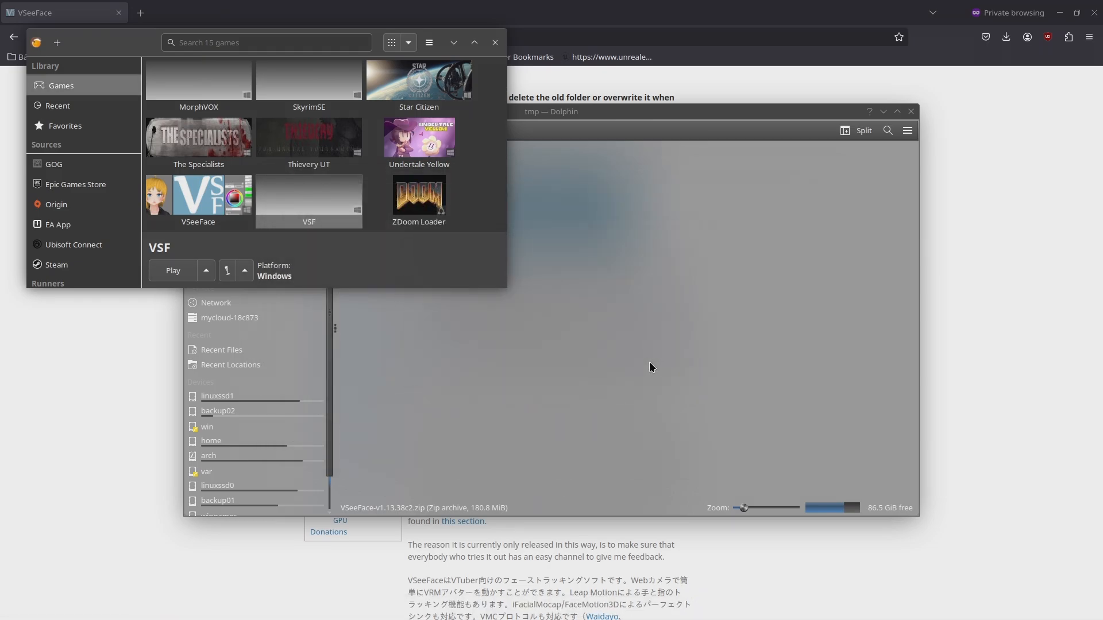
pyautogui.click(607, 361)
pyautogui.click(608, 359)
pyautogui.click(584, 357)
pyautogui.click(584, 357)
pyautogui.click(584, 361)
pyautogui.click(584, 362)
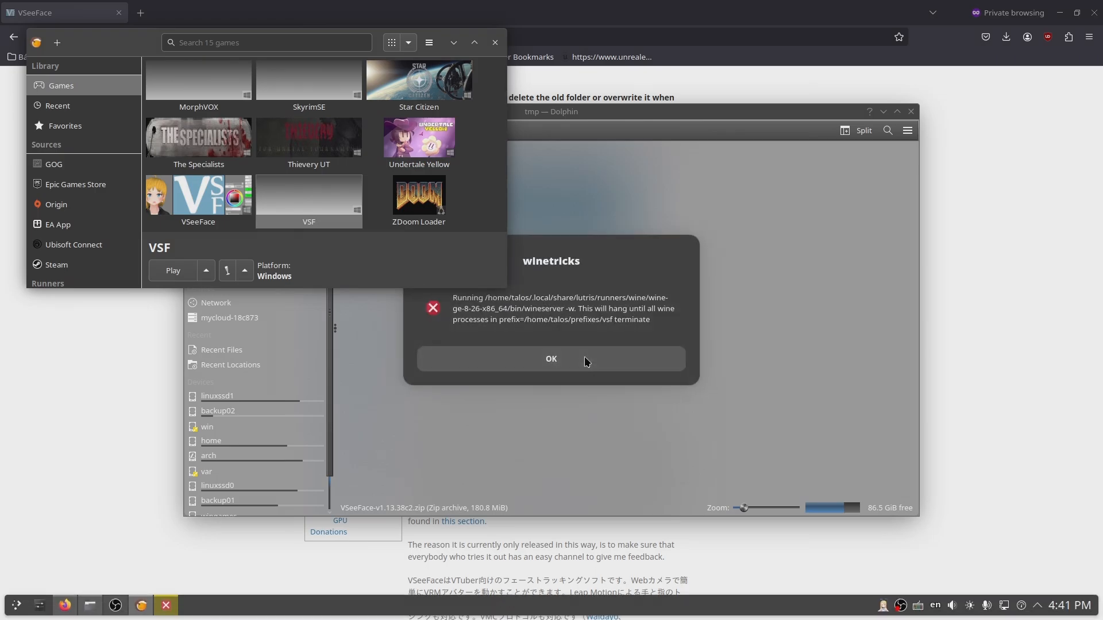
pyautogui.click(584, 362)
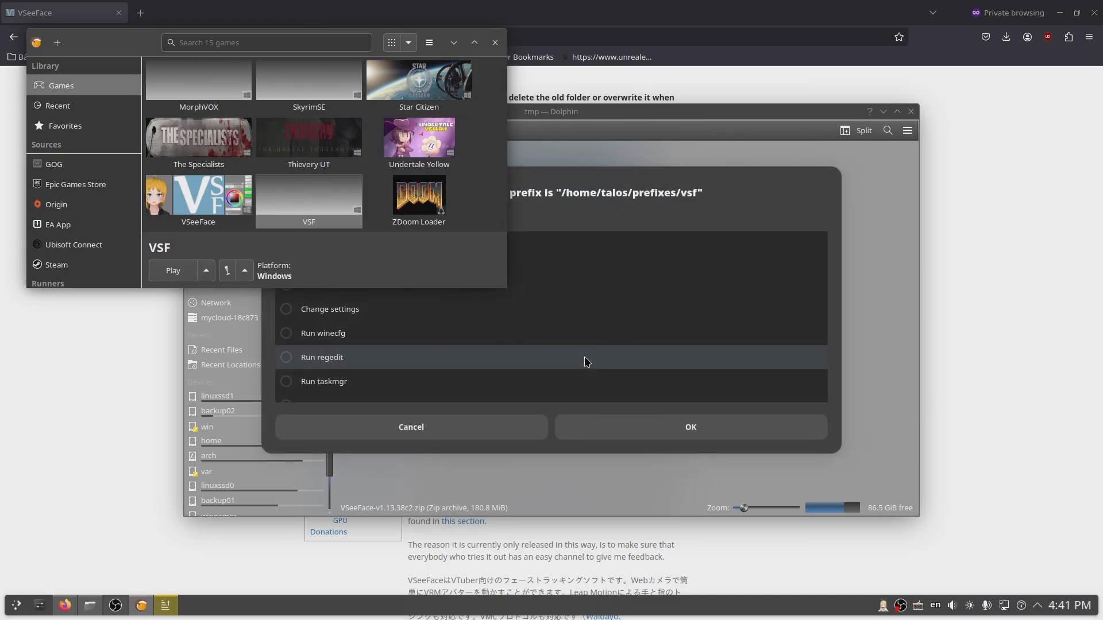
pyautogui.click(361, 436)
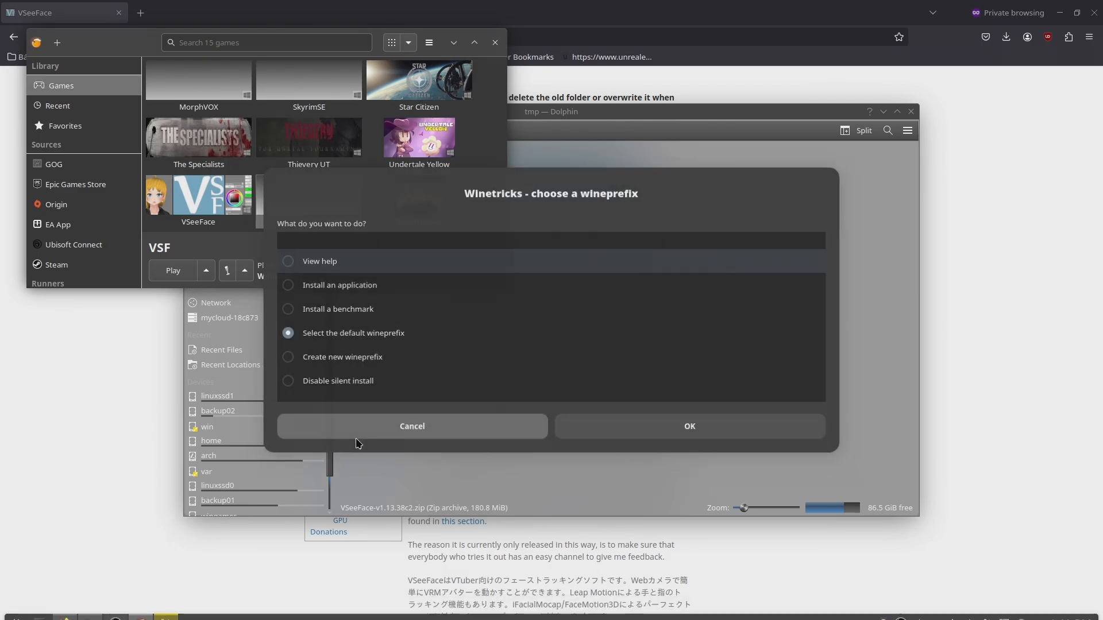
pyautogui.click(354, 438)
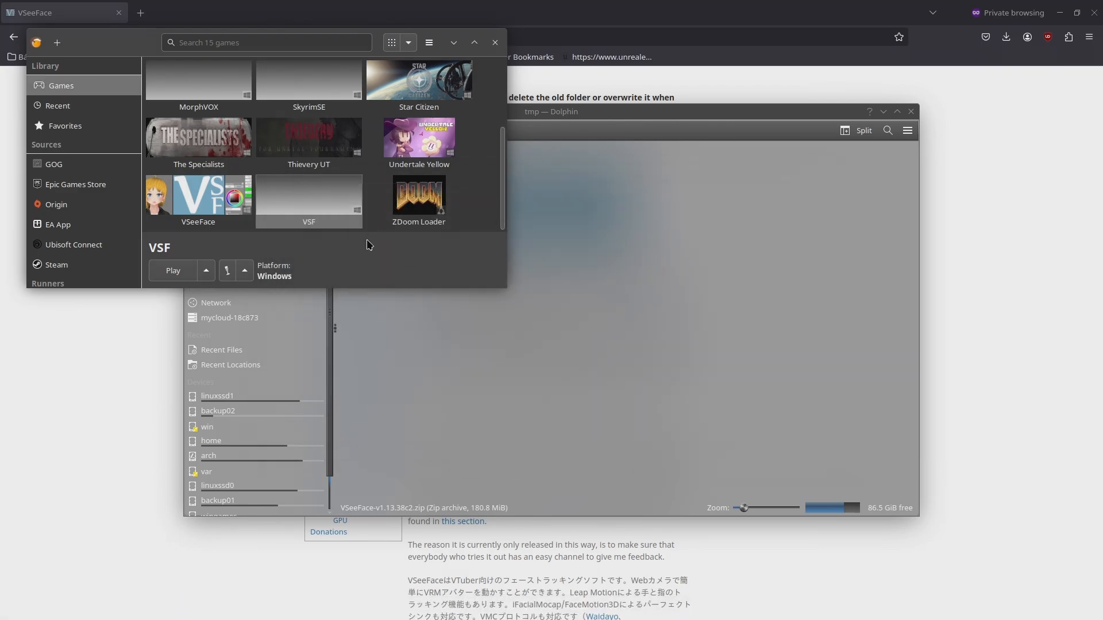
# - Launch the VSF entry from Lutris and go through all seven pages of VSeeFace's introductory tutorial
pyautogui.doubleClick(325, 197)
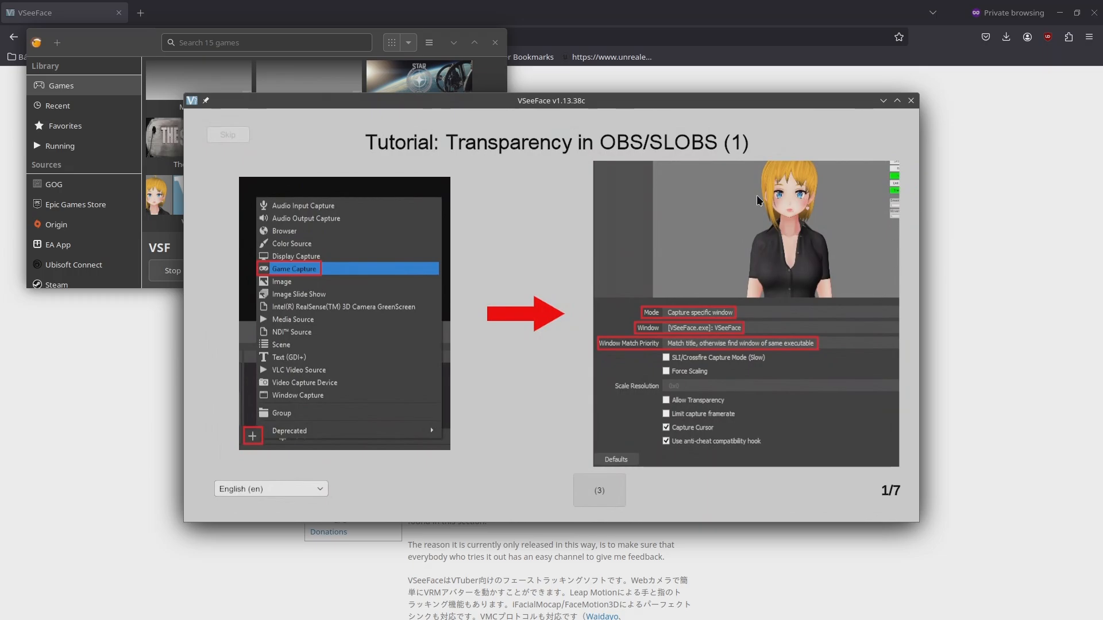
pyautogui.moveTo(704, 107); pyautogui.dragTo(821, 68)
pyautogui.click(730, 452)
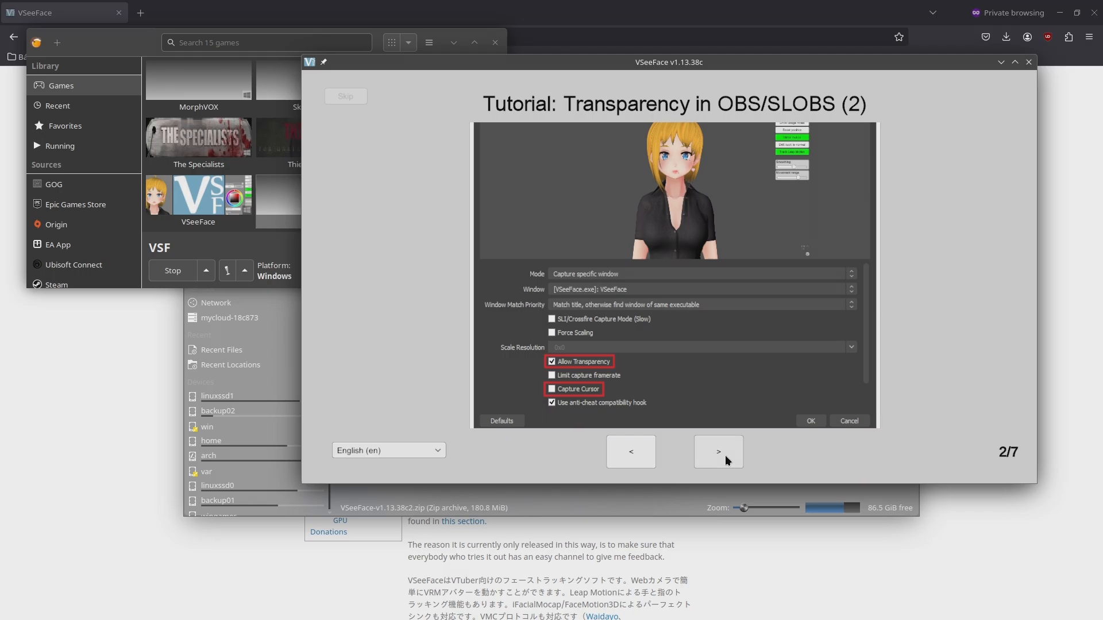
pyautogui.click(724, 455)
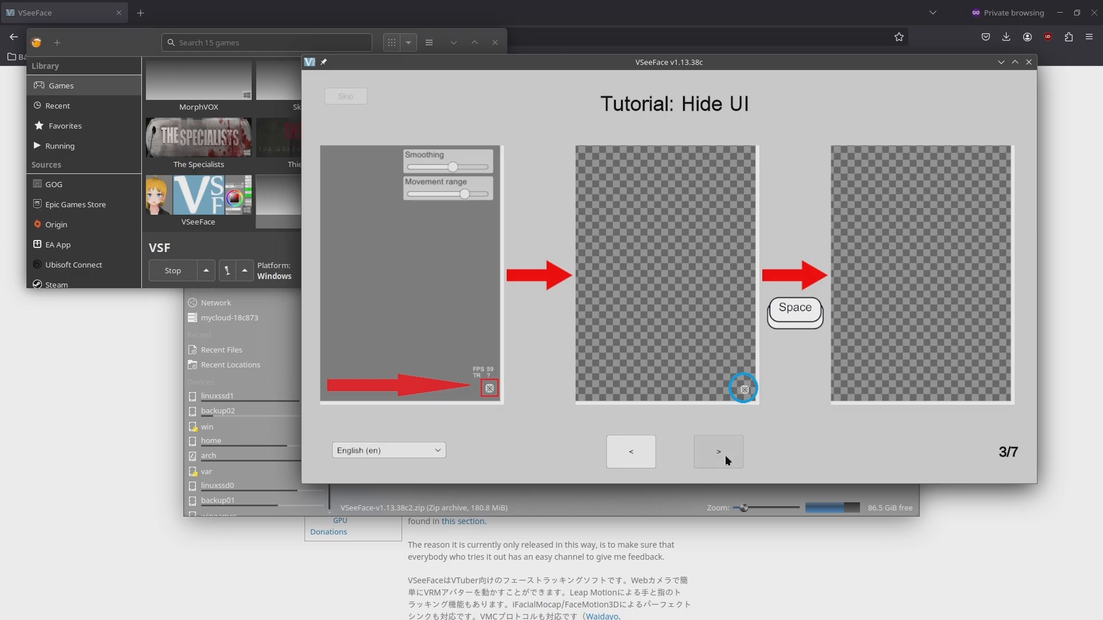
pyautogui.click(725, 455)
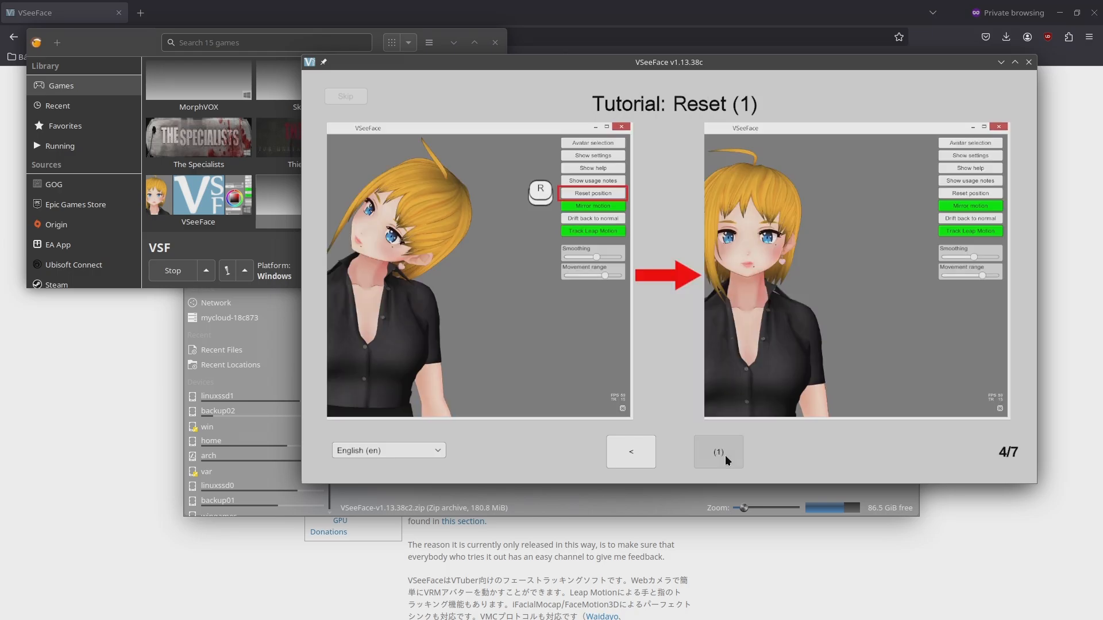
pyautogui.click(725, 455)
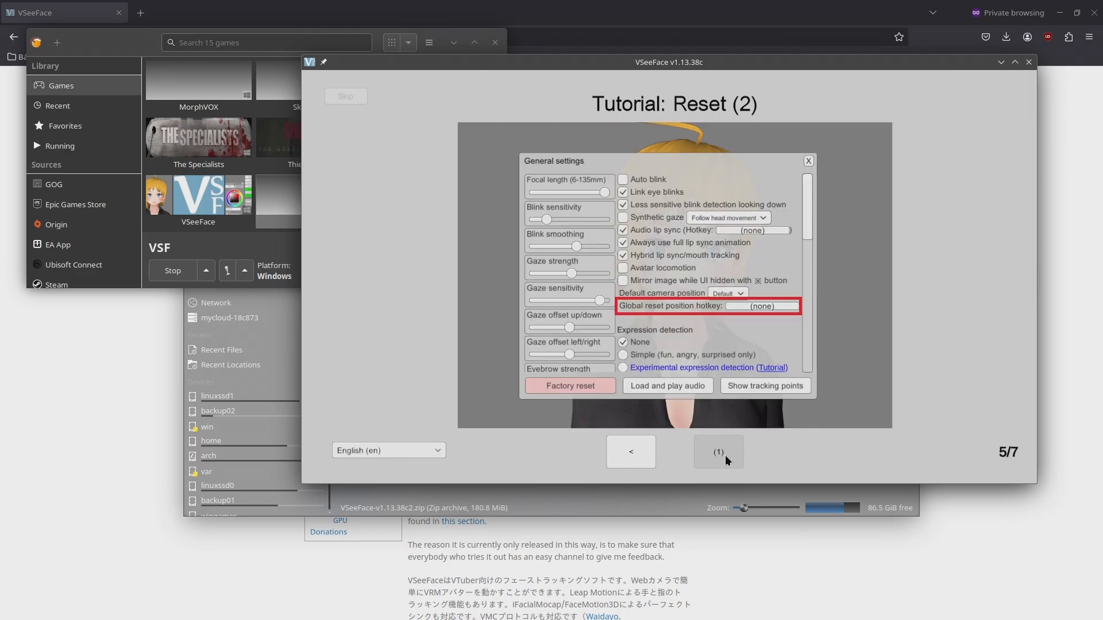
pyautogui.click(725, 455)
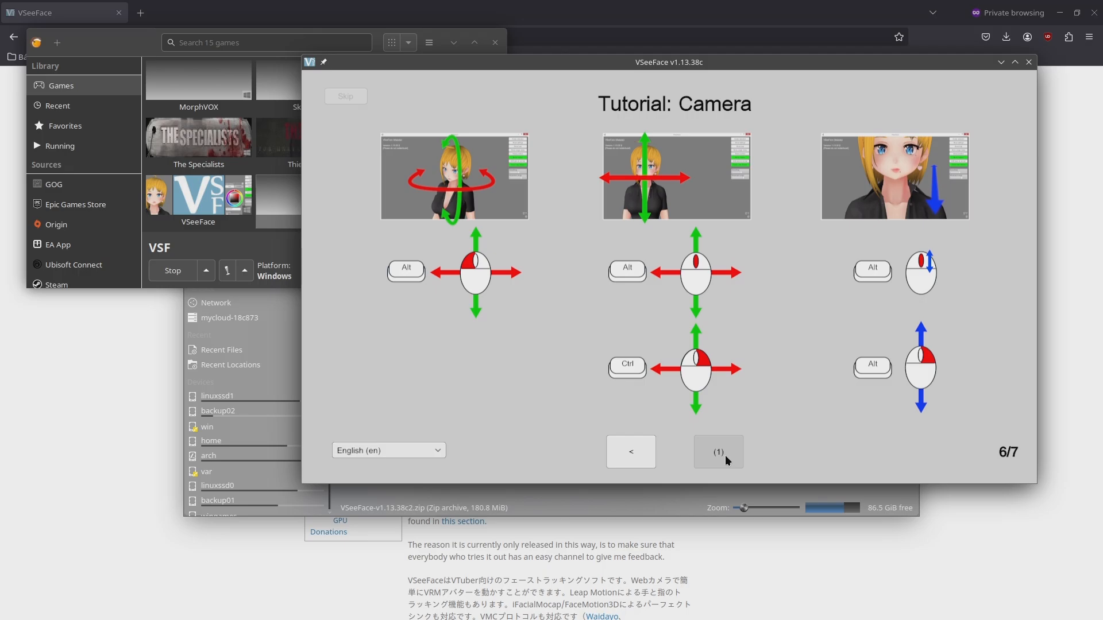
pyautogui.click(725, 455)
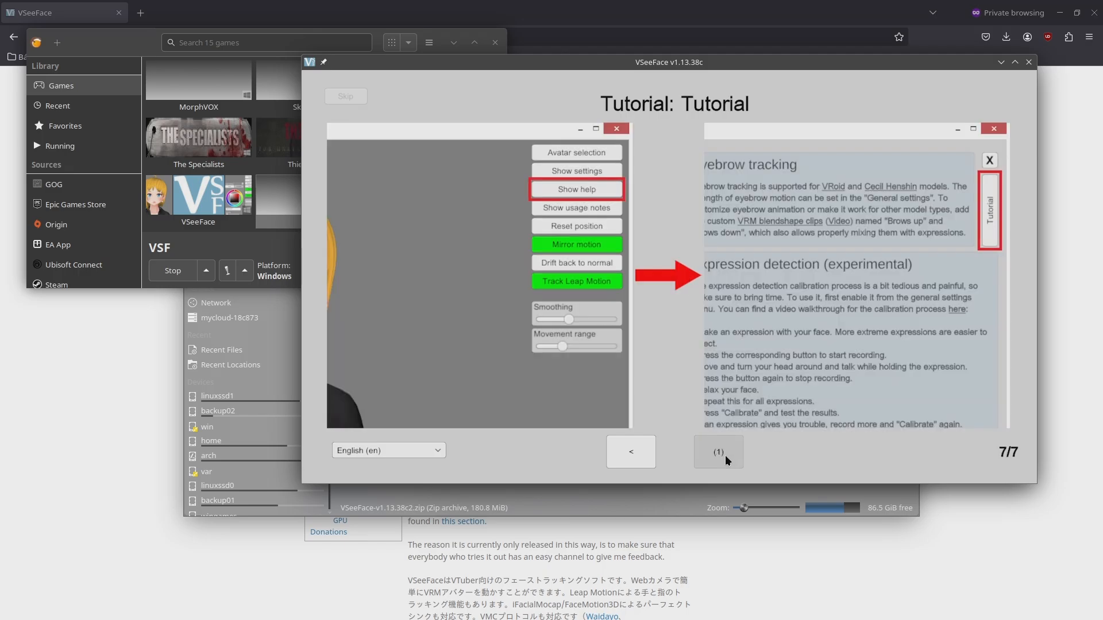
pyautogui.click(718, 452)
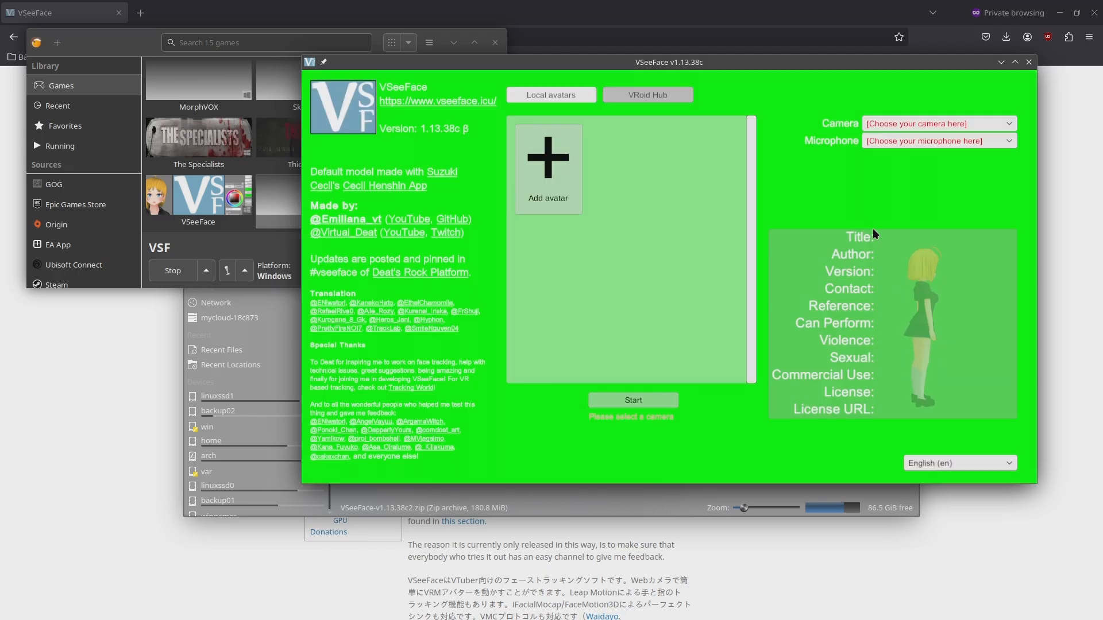
# - Add the VRM avatar file from the models folder in the home directory to the local avatars
pyautogui.click(549, 170)
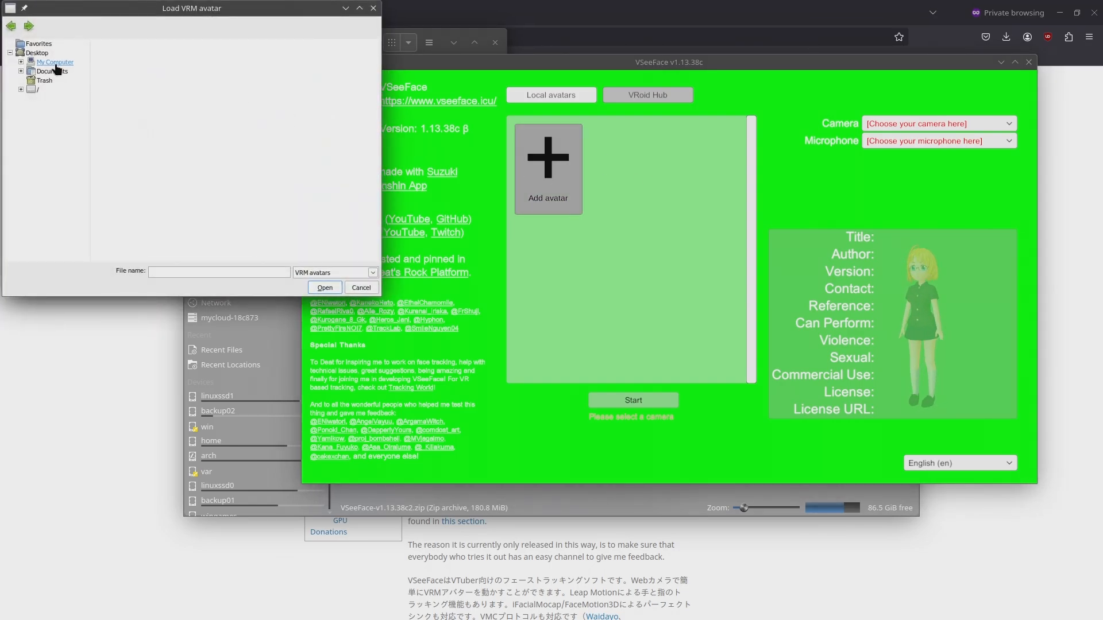
pyautogui.click(33, 89)
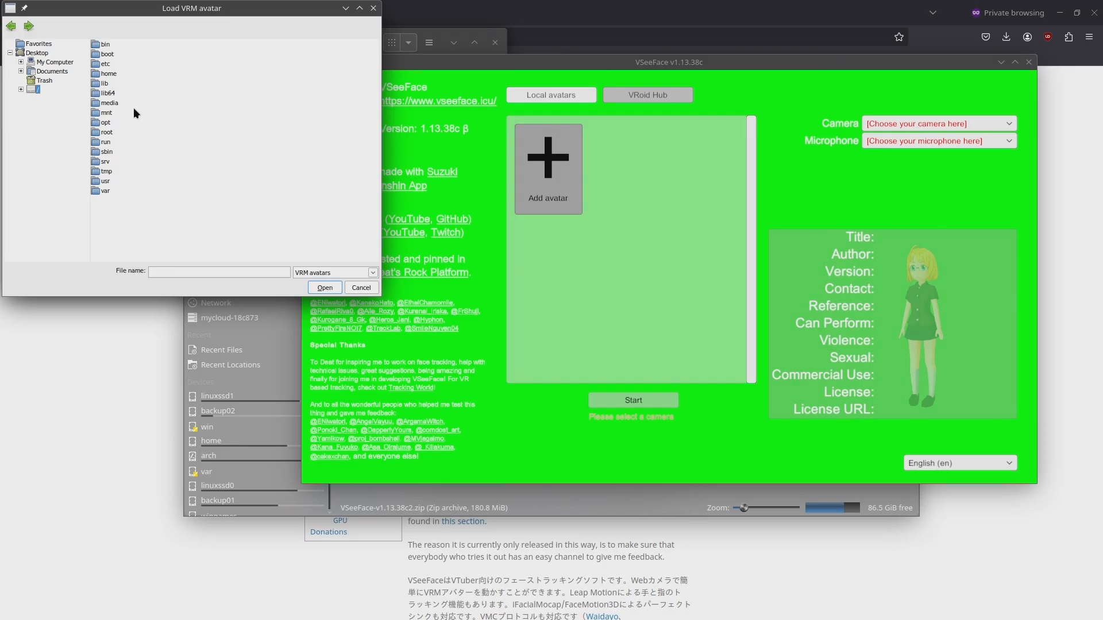
pyautogui.doubleClick(110, 71)
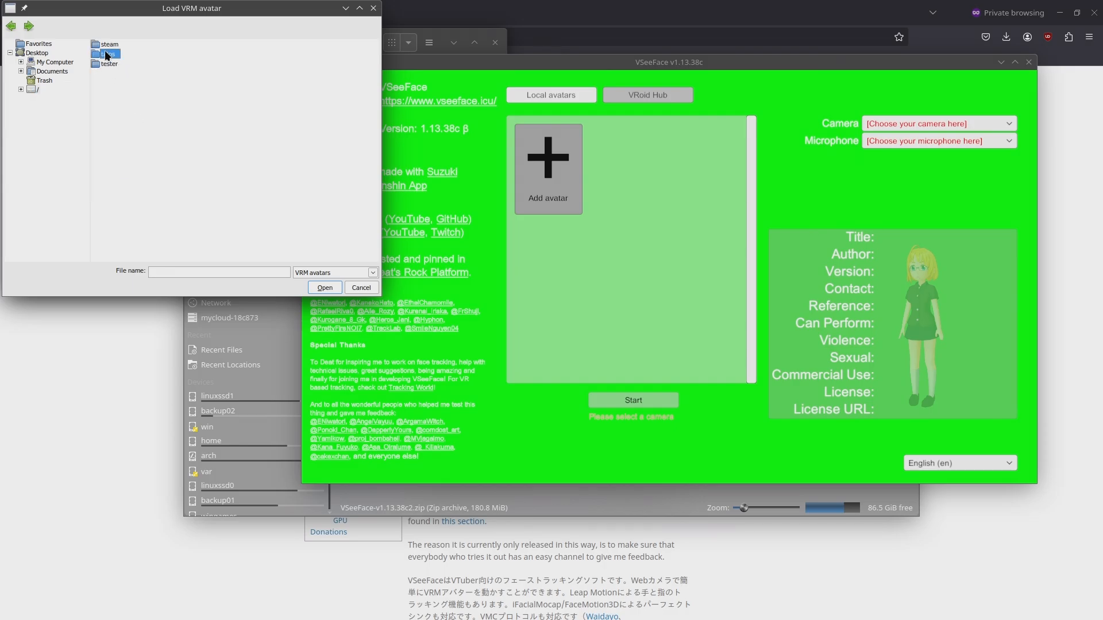
pyautogui.doubleClick(106, 54)
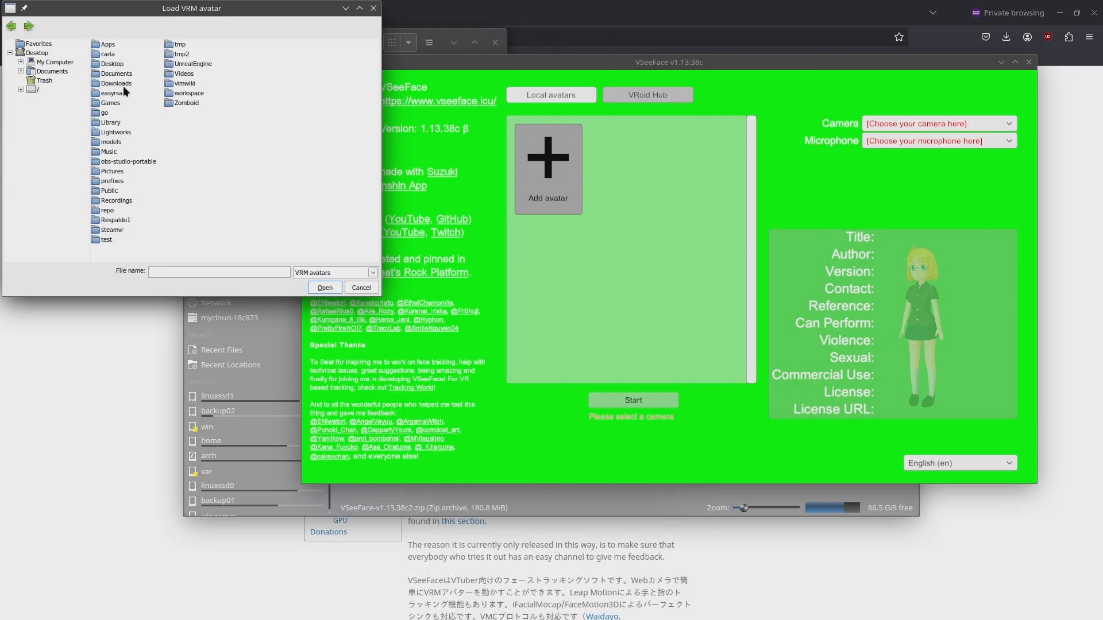
pyautogui.doubleClick(110, 140)
pyautogui.doubleClick(149, 44)
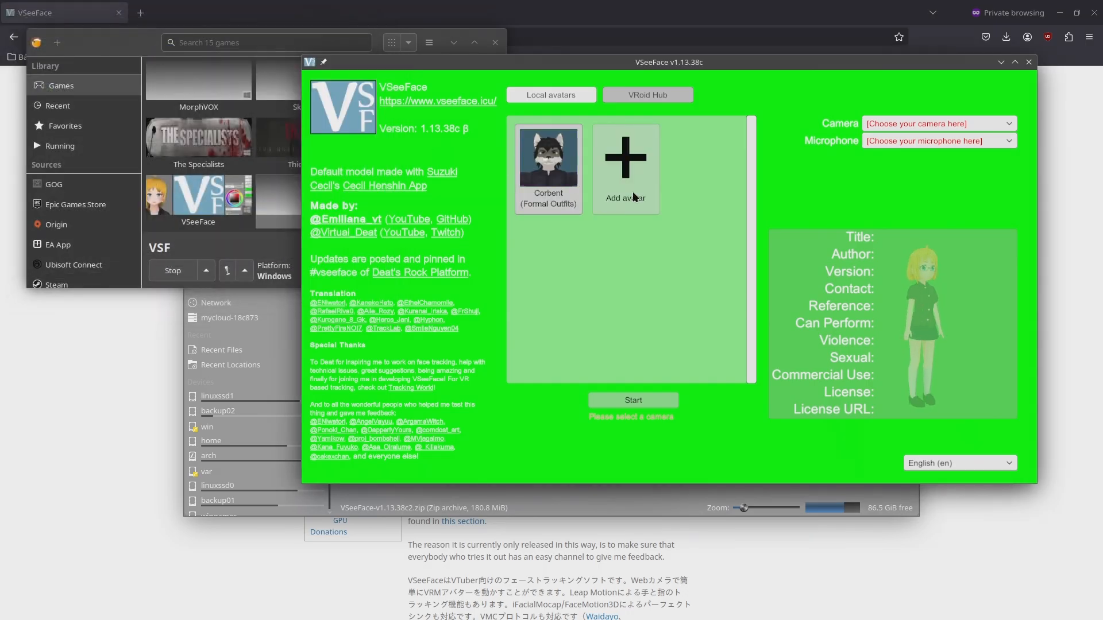
# - Start the Formal Outfits avatar with [OpenSeeFace tracking] as the camera and obs-source as the microphone
pyautogui.click(887, 122)
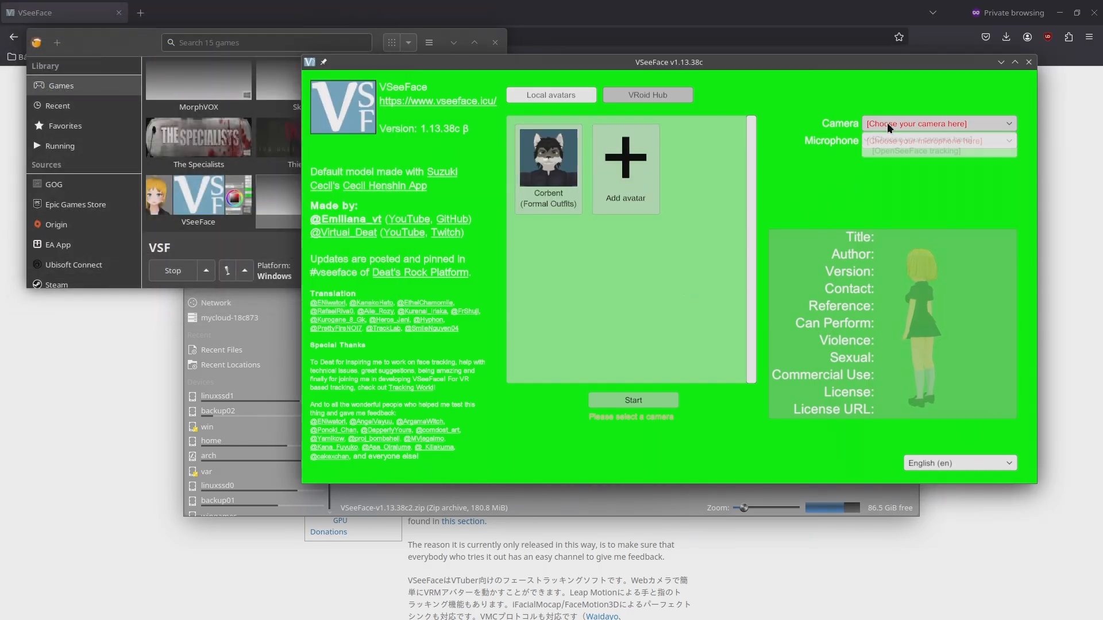
pyautogui.click(912, 148)
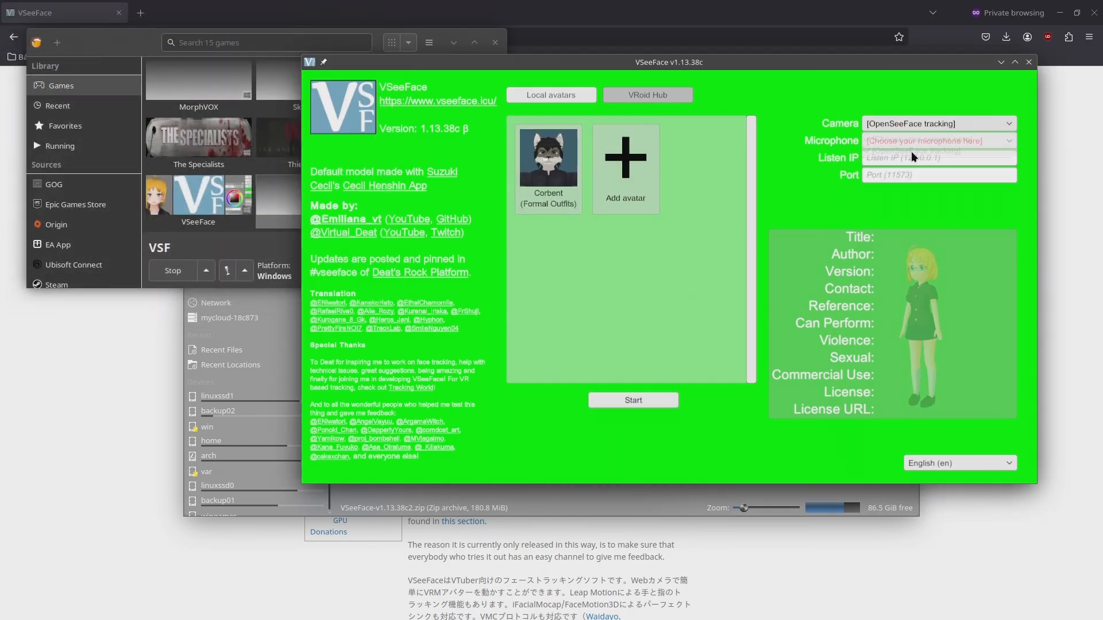
pyautogui.click(885, 139)
pyautogui.scroll(-3, 955, 170)
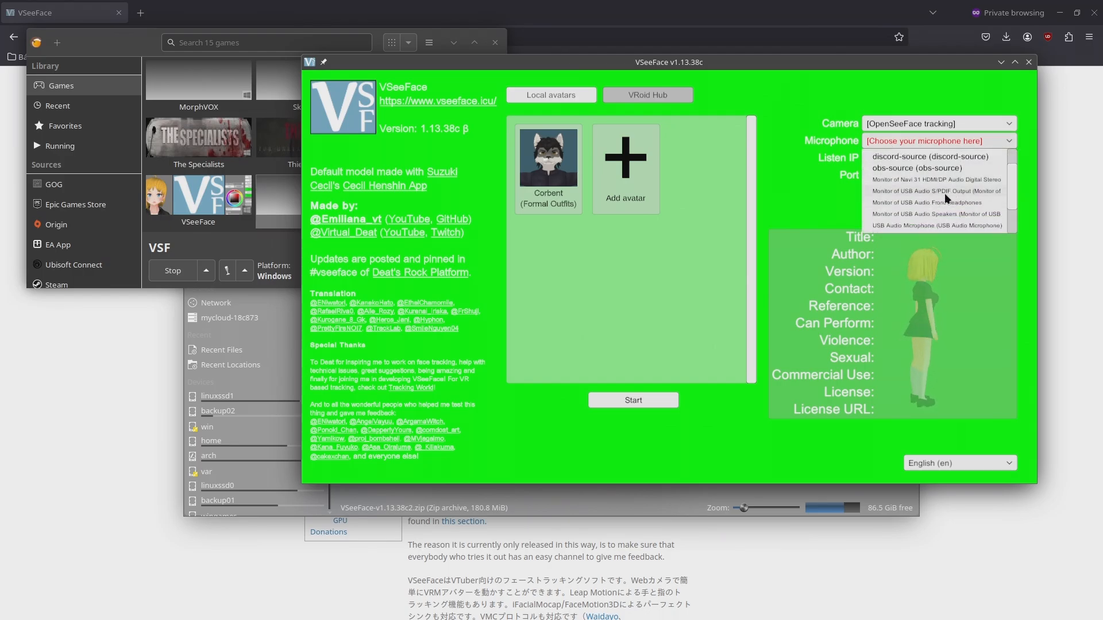
pyautogui.scroll(2, 945, 193)
pyautogui.scroll(2, 926, 205)
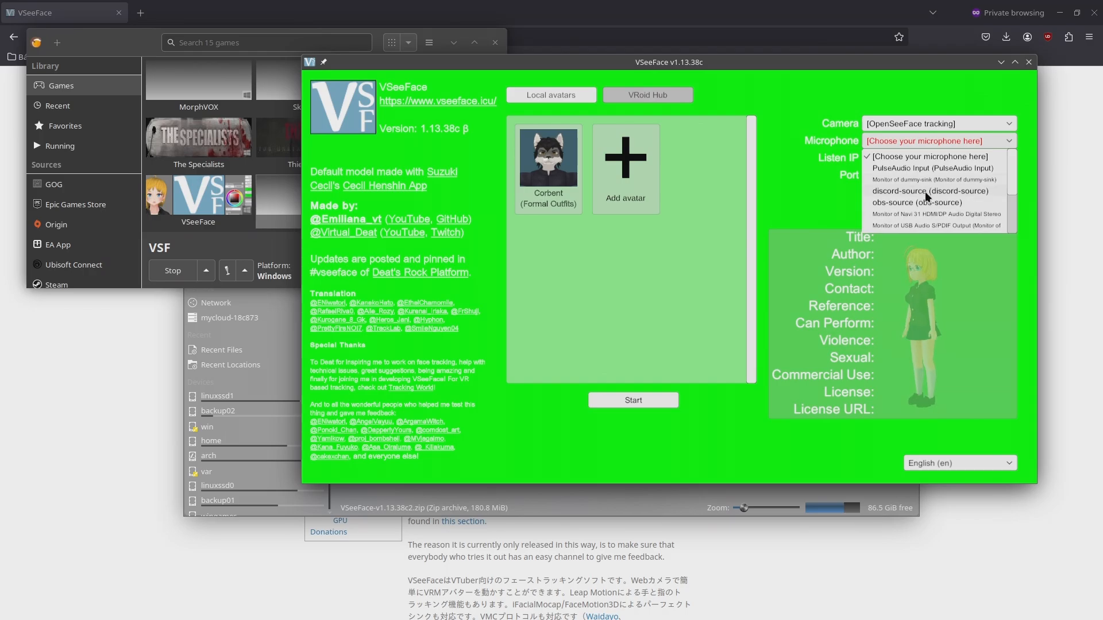
pyautogui.click(936, 203)
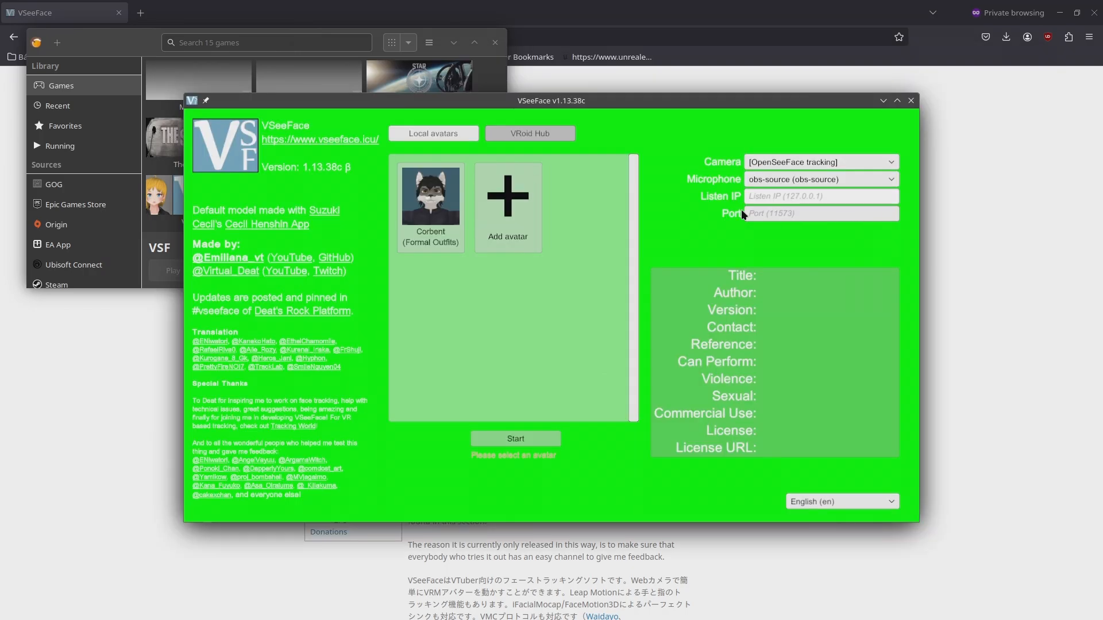
pyautogui.click(443, 211)
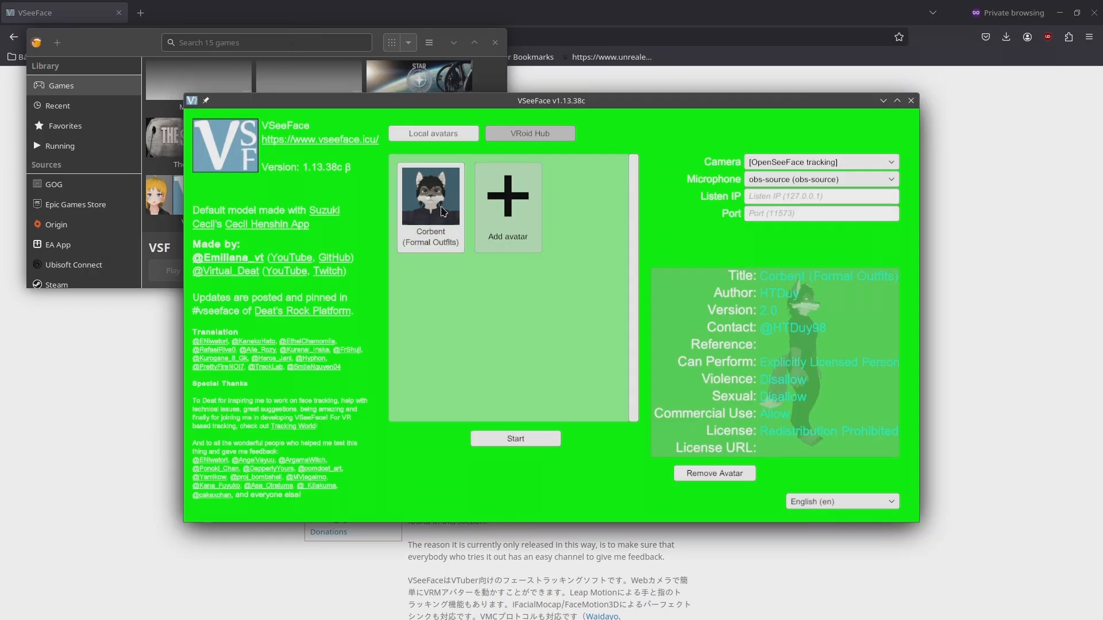
pyautogui.click(527, 439)
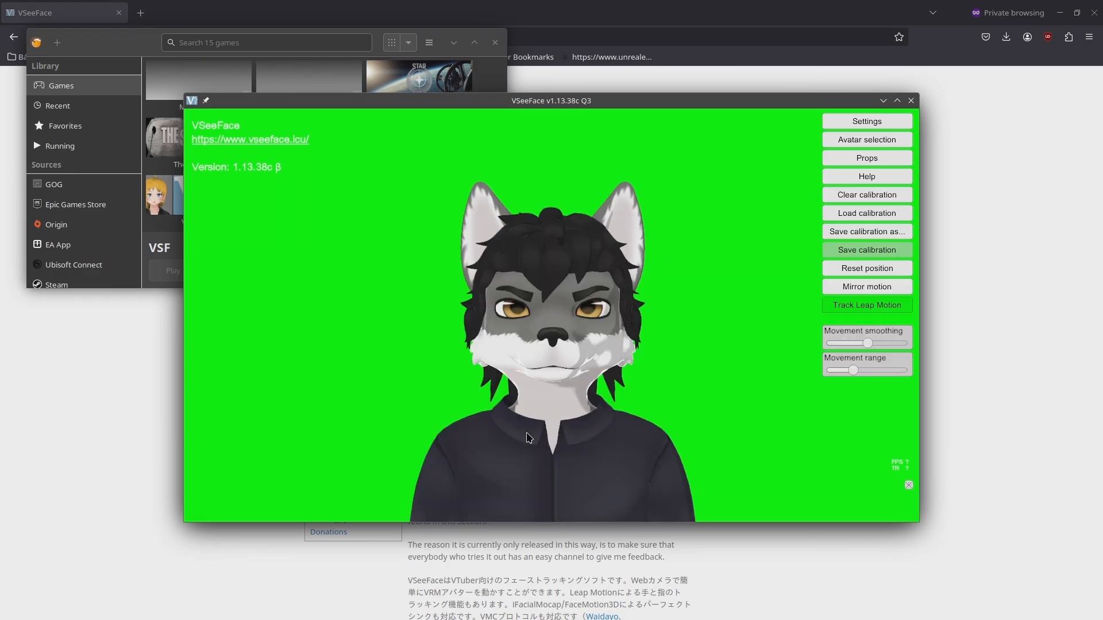
# - Enable the OSC/VMC receiver in the general settings and turn on Track face features under Apply VSeeFace tracking
pyautogui.click(867, 120)
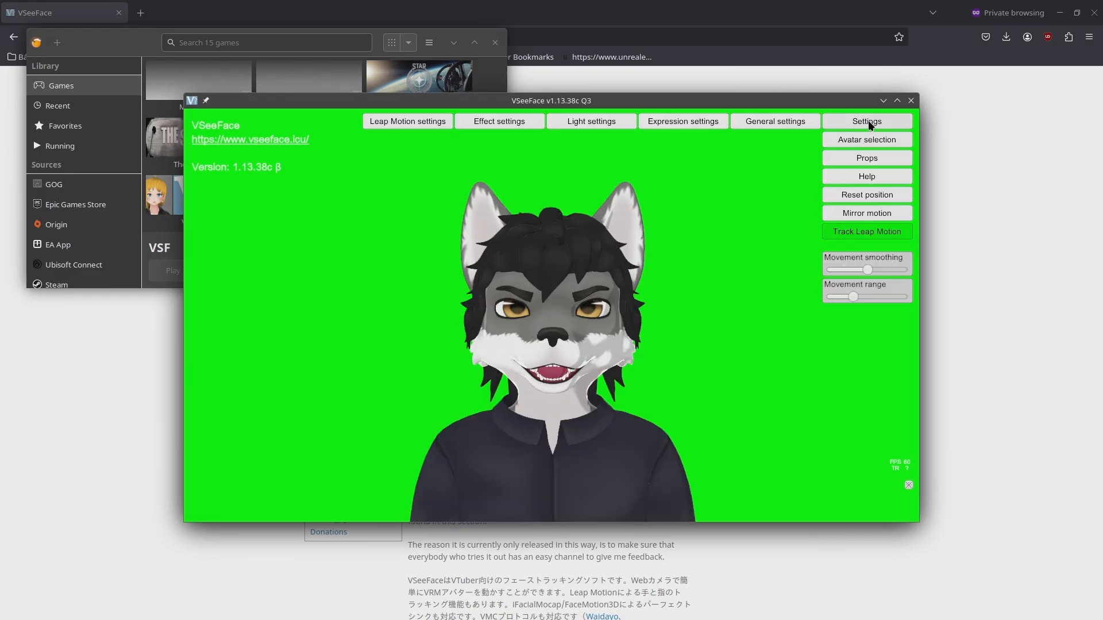
pyautogui.click(773, 125)
pyautogui.moveTo(682, 217); pyautogui.dragTo(688, 318)
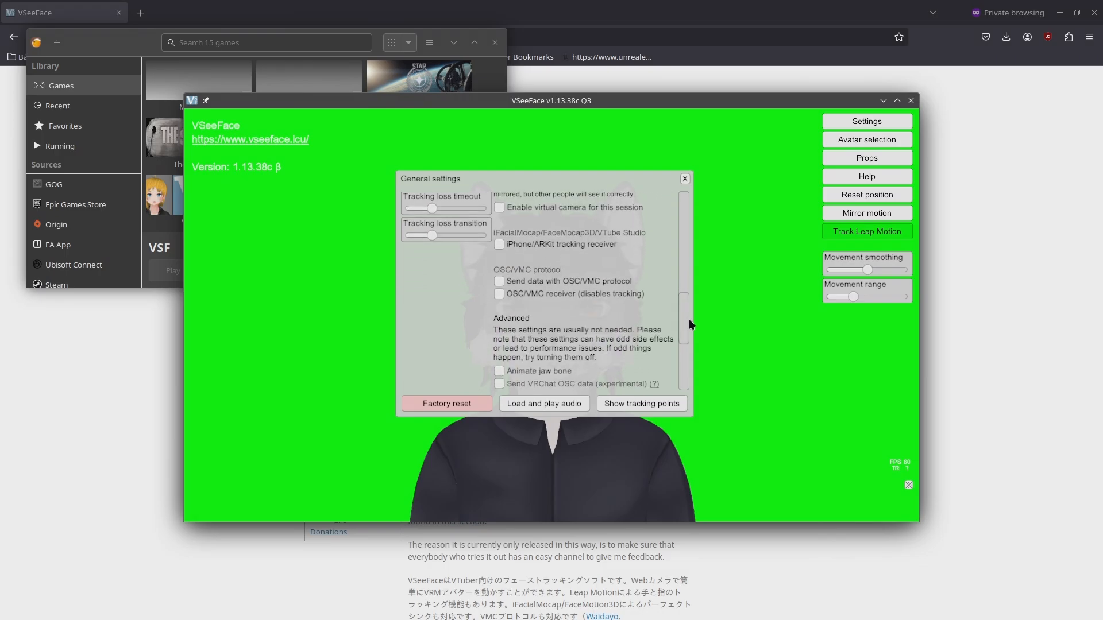
pyautogui.click(500, 294)
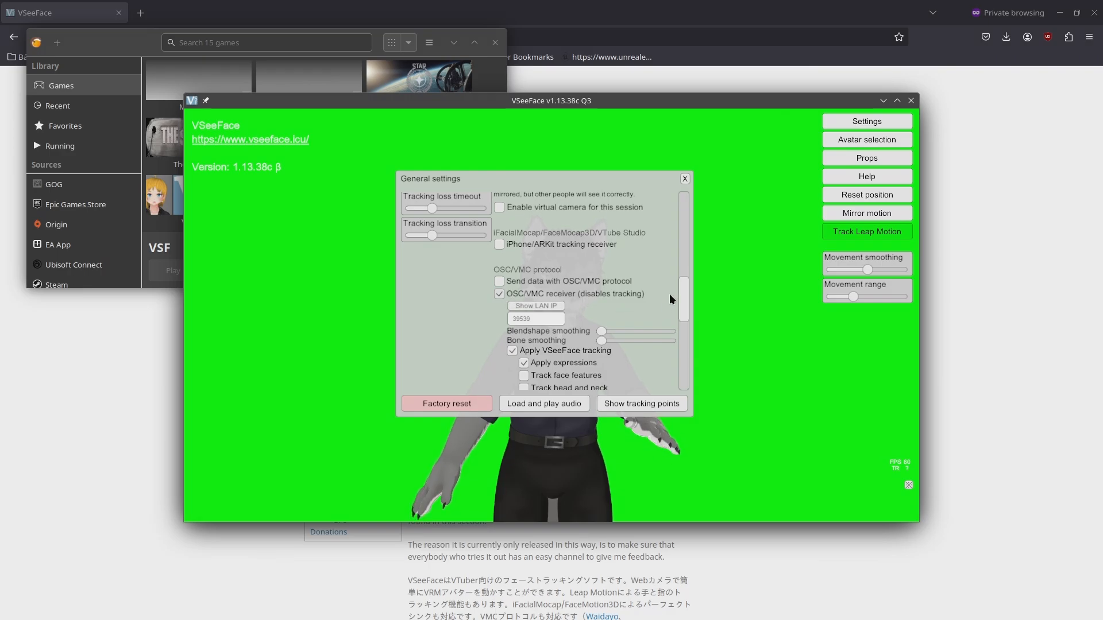
pyautogui.moveTo(684, 295); pyautogui.dragTo(683, 307)
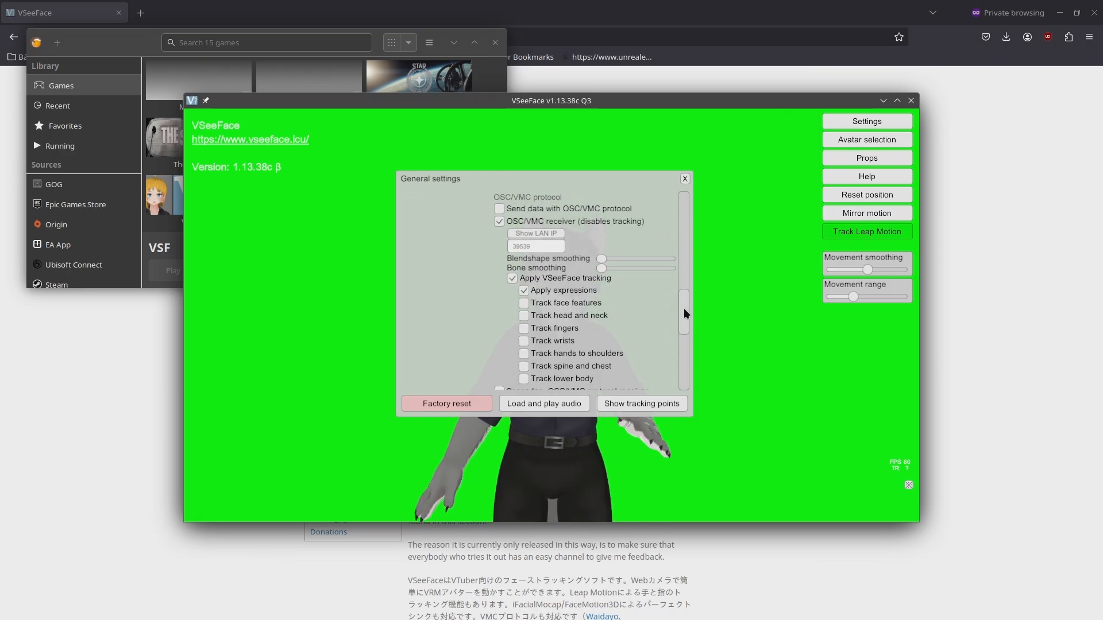
pyautogui.click(523, 303)
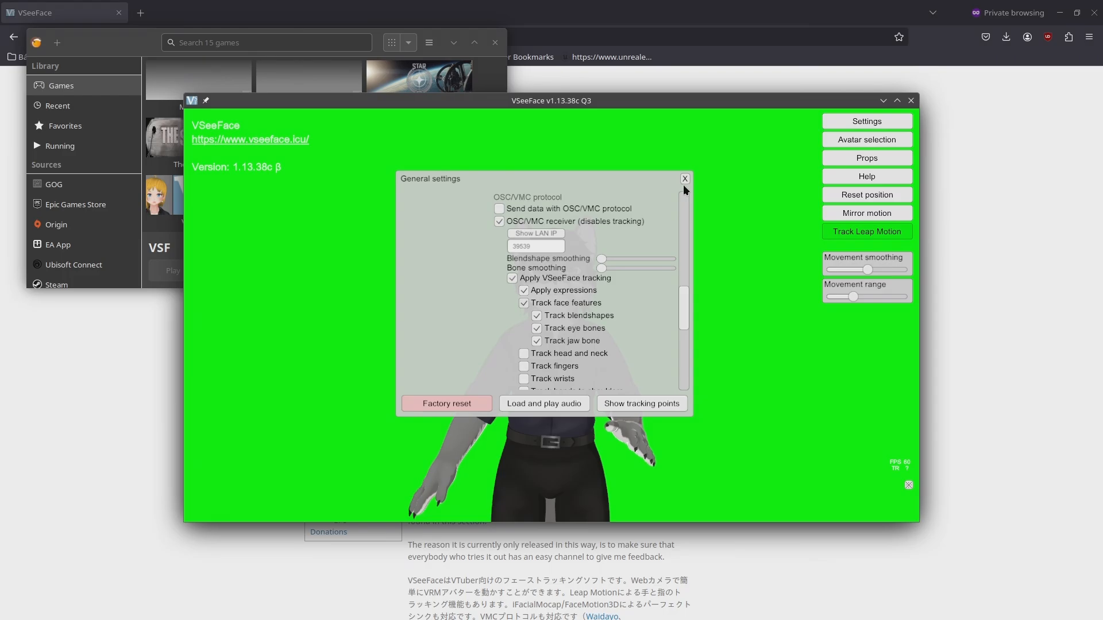
# - Set the default camera position to Custom, frame the avatar more closely from the waist up, and close the general settings
pyautogui.moveTo(600, 185); pyautogui.dragTo(372, 170)
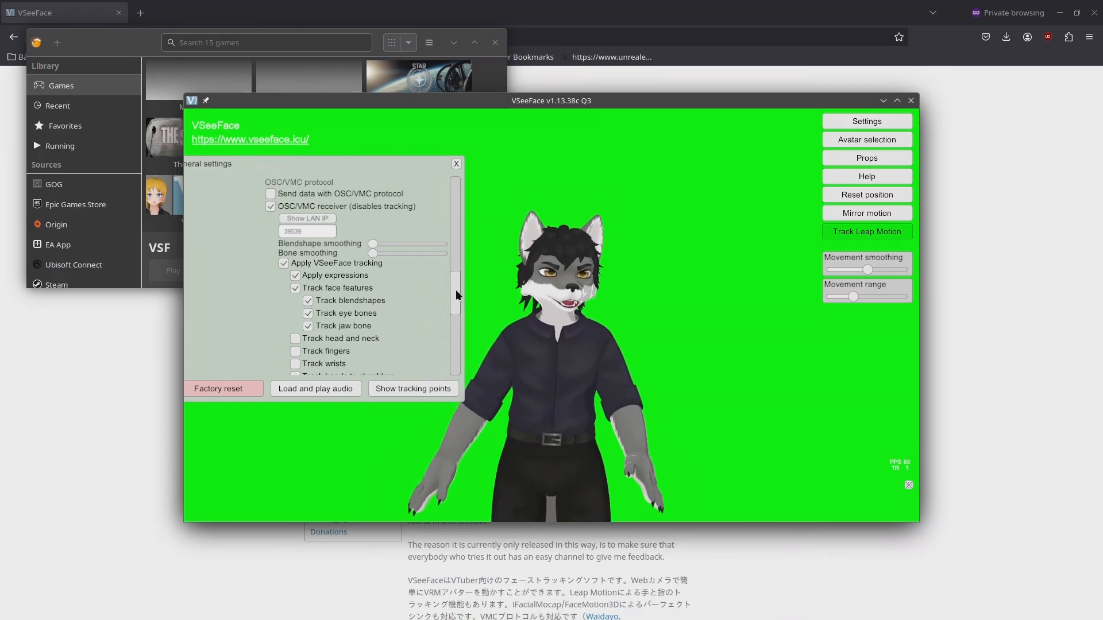
pyautogui.moveTo(456, 290); pyautogui.dragTo(464, 206)
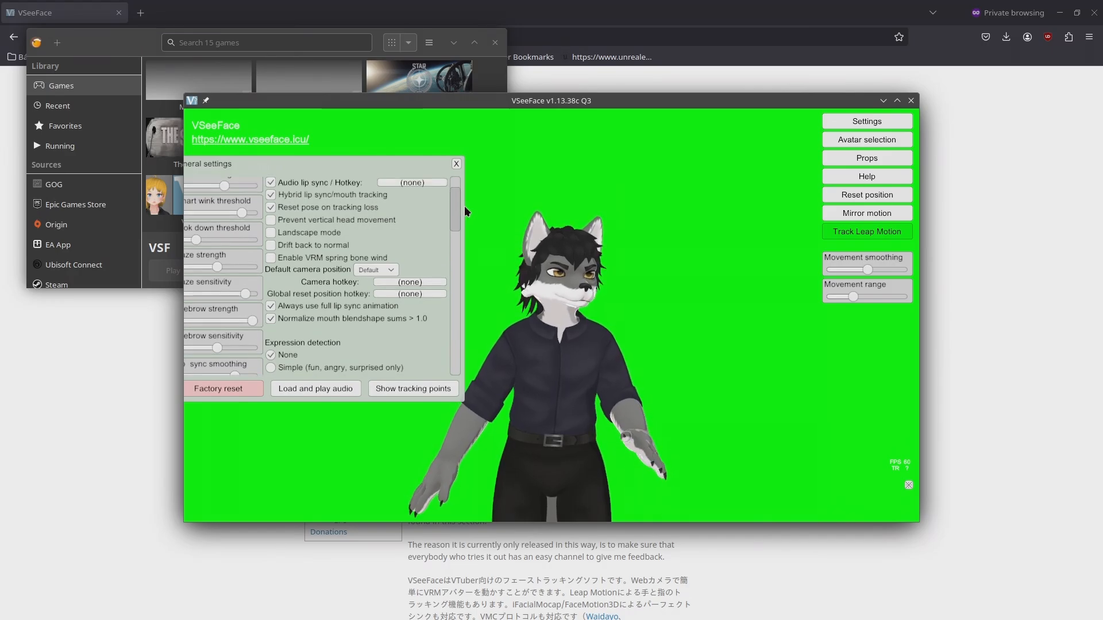
pyautogui.click(382, 269)
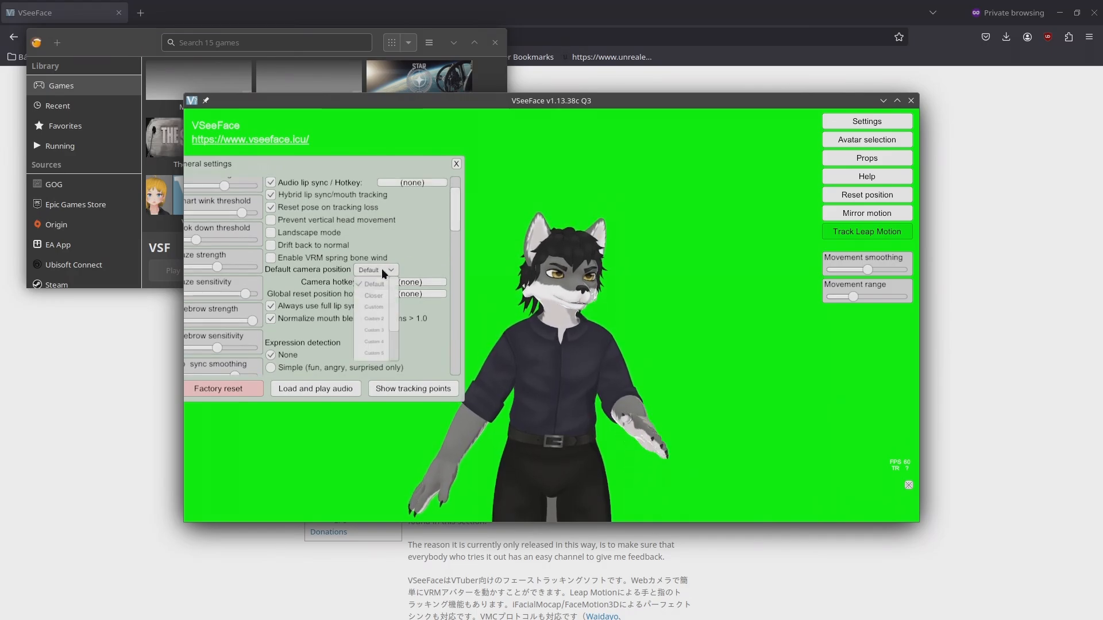
pyautogui.click(374, 307)
pyautogui.scroll(5, 561, 386)
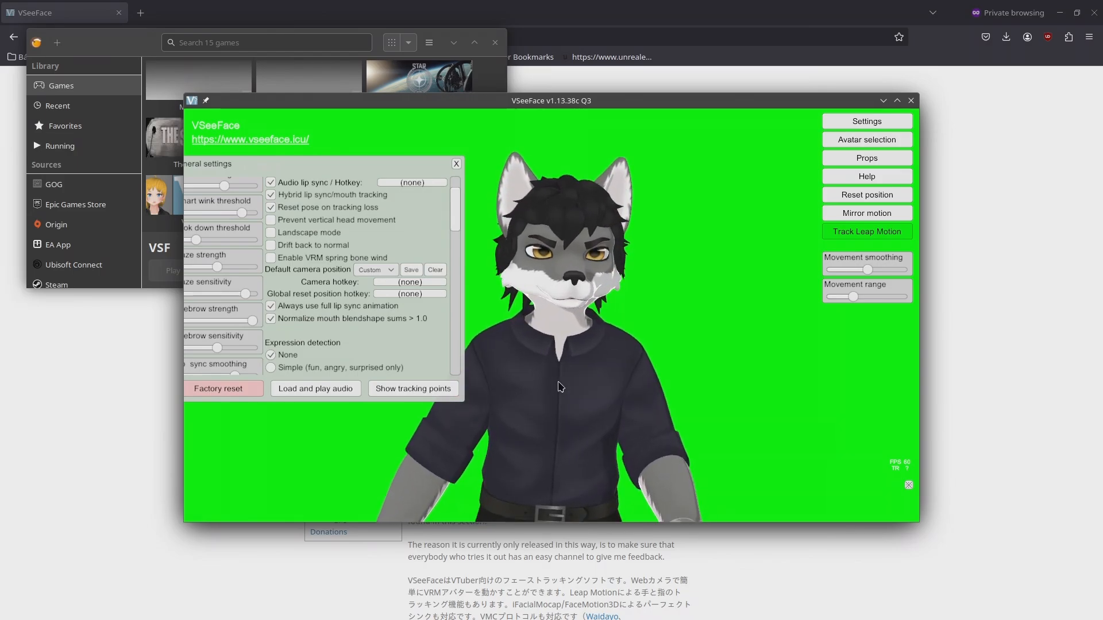
pyautogui.moveTo(598, 361); pyautogui.dragTo(588, 373)
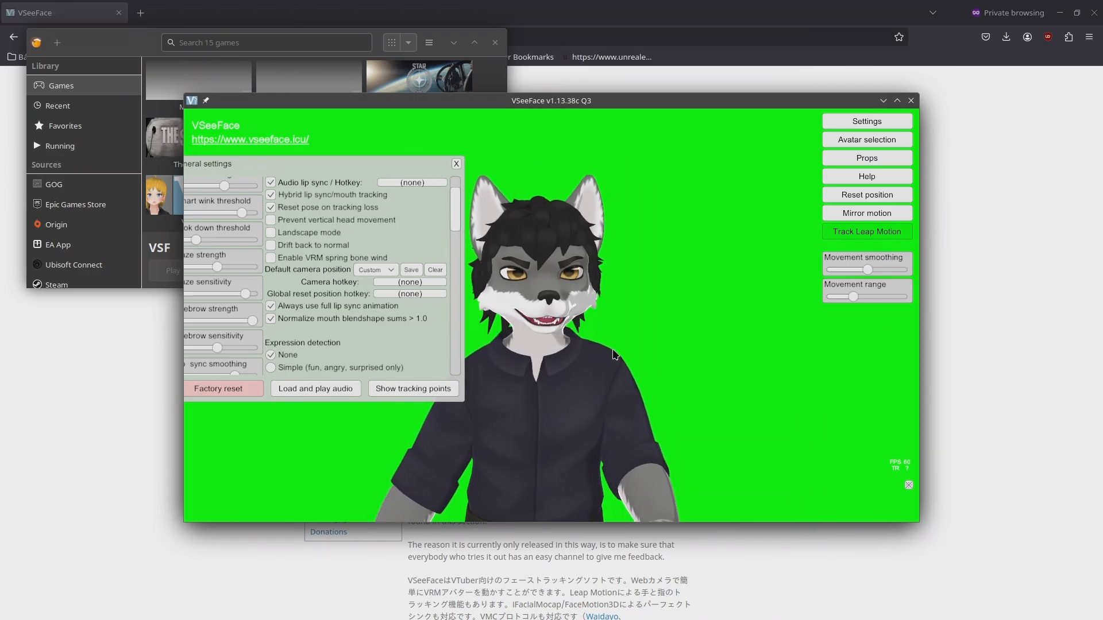
pyautogui.click(457, 165)
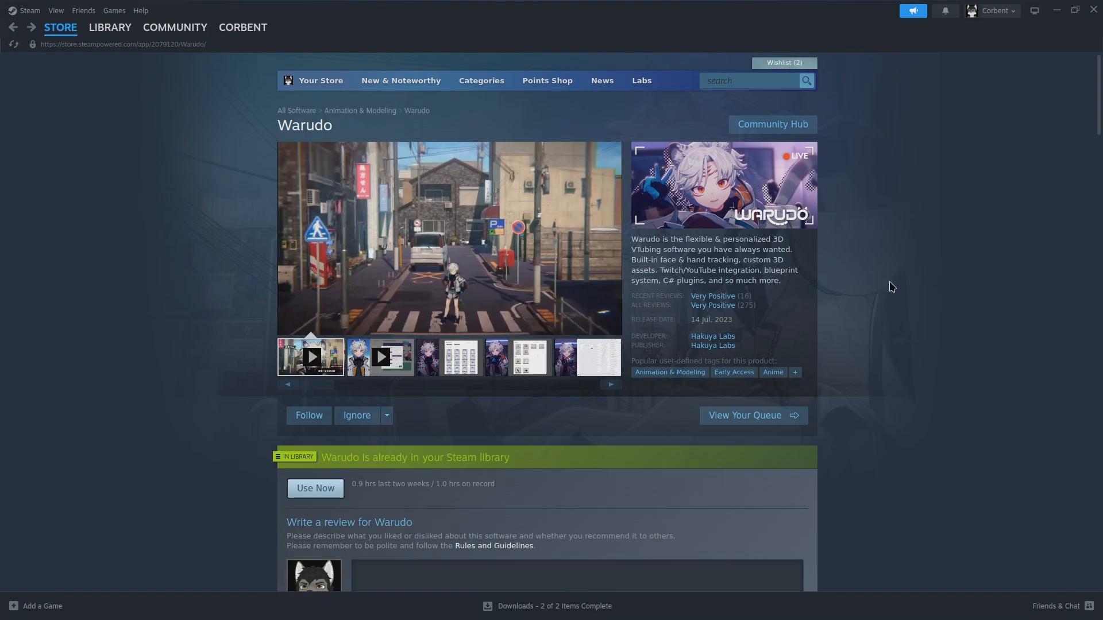
# - Open ProtonUp-Qt, browse the GE-Proton versions offered for Steam without installing one, and close it
pyautogui.press('super')
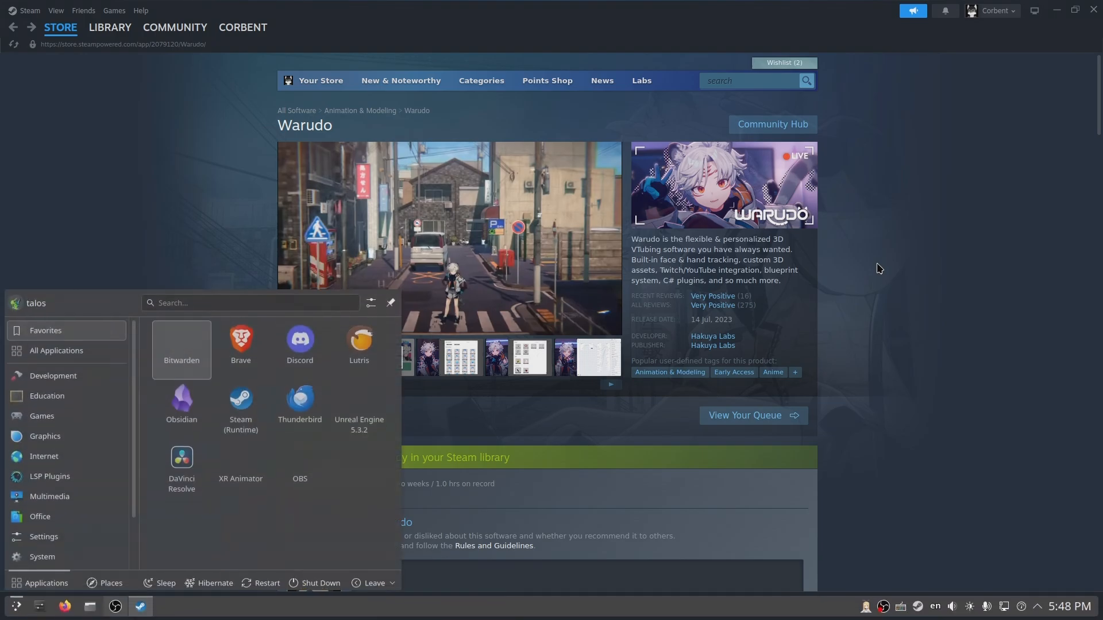
pyautogui.moveTo(56, 411)
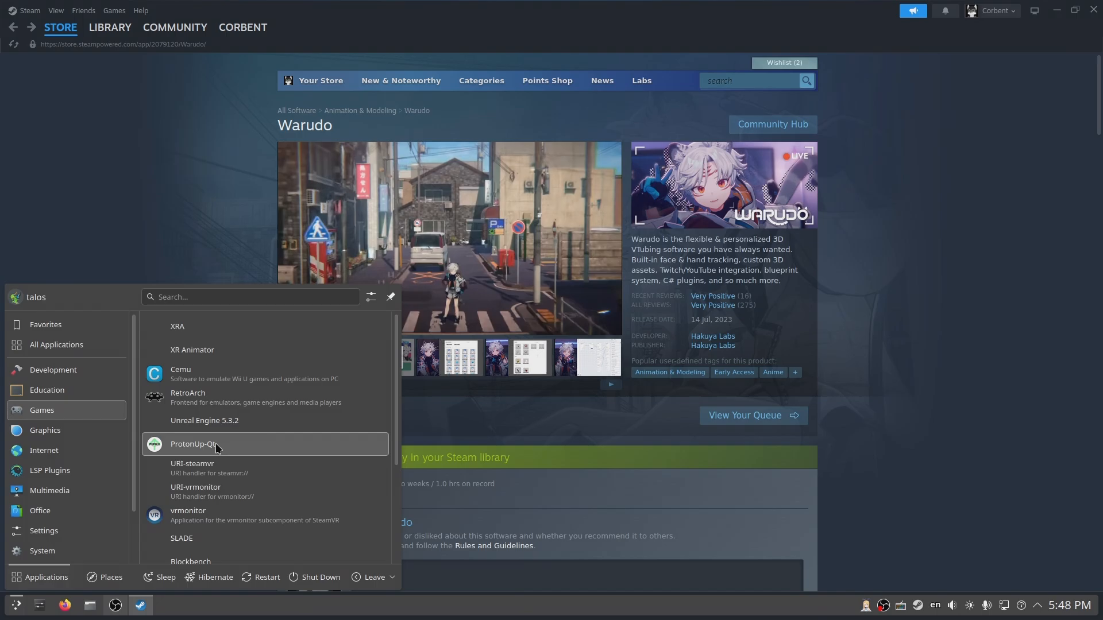
pyautogui.click(235, 446)
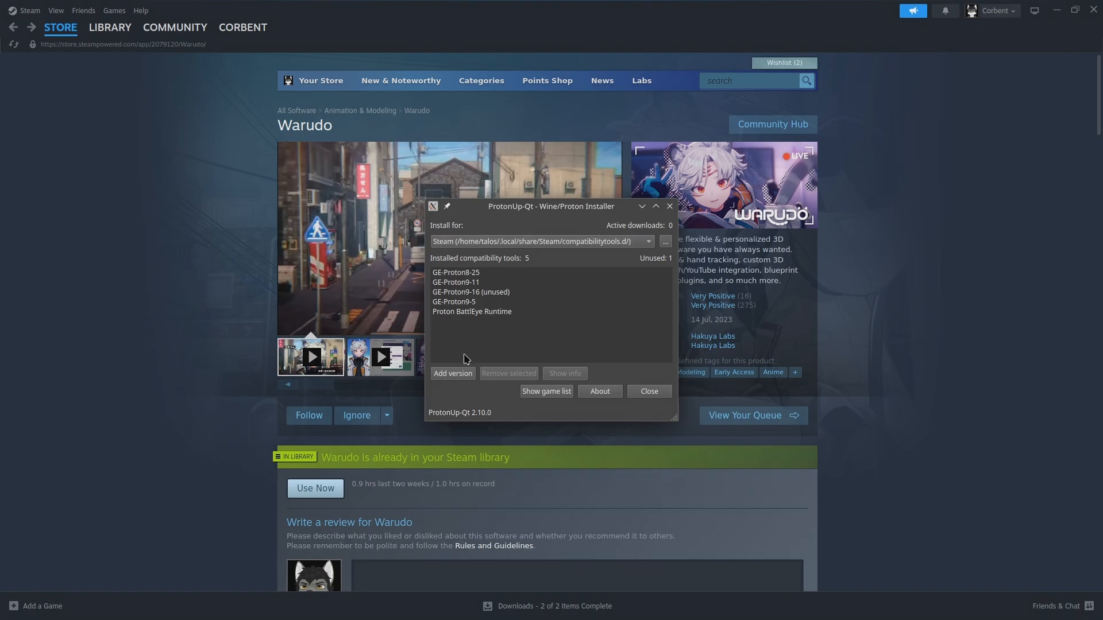
pyautogui.click(460, 374)
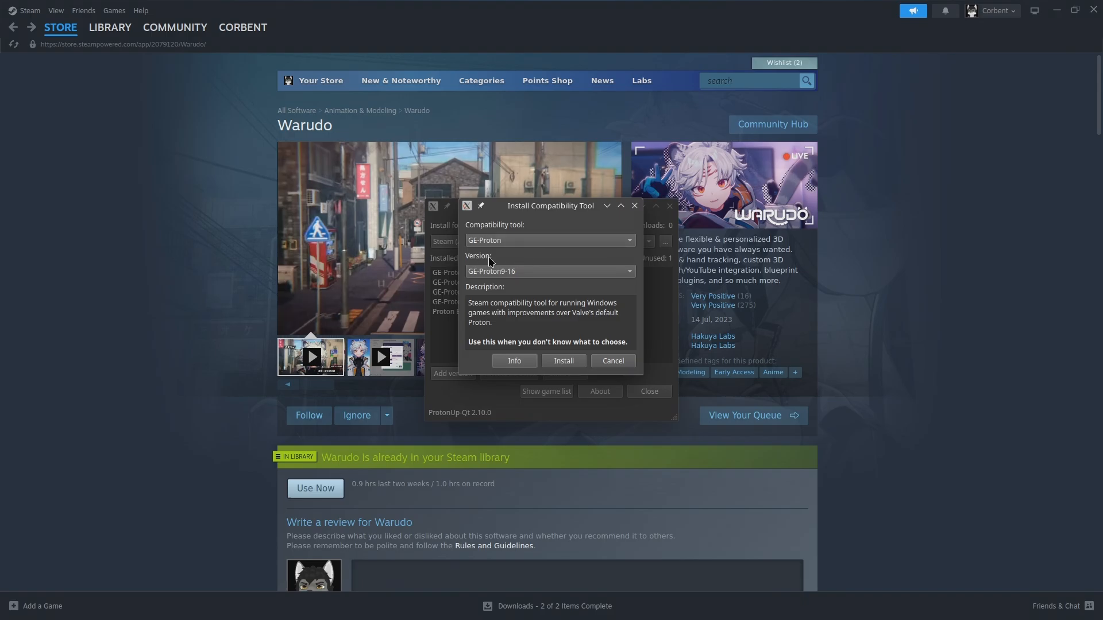
pyautogui.click(544, 272)
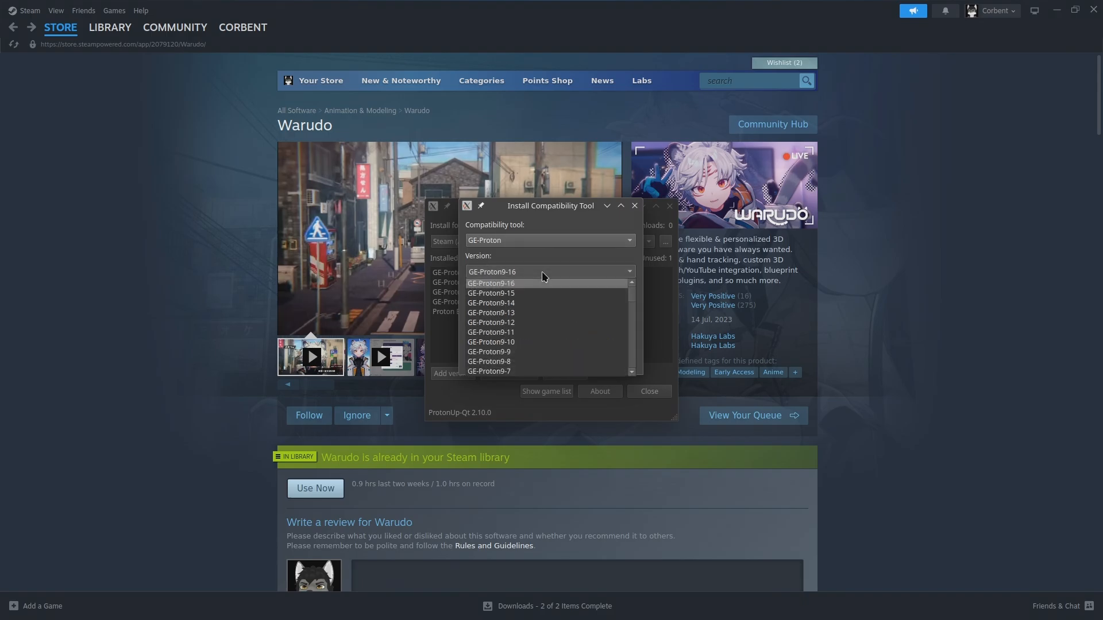
pyautogui.scroll(-1, 553, 316)
pyautogui.scroll(-4, 555, 318)
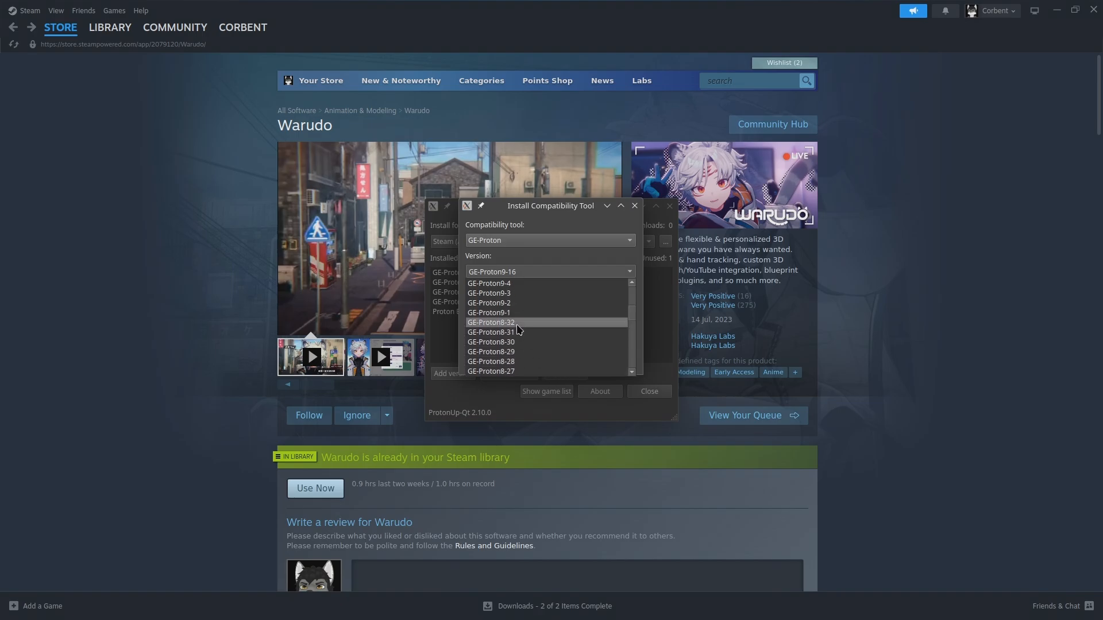
pyautogui.scroll(-1, 520, 342)
pyautogui.scroll(5, 551, 313)
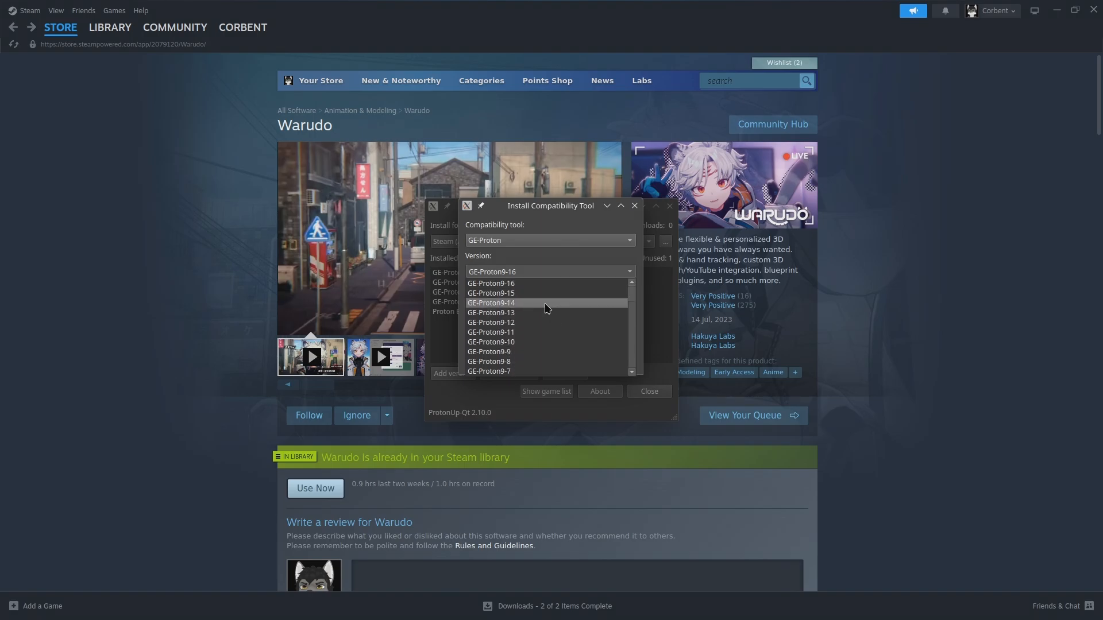
pyautogui.click(564, 222)
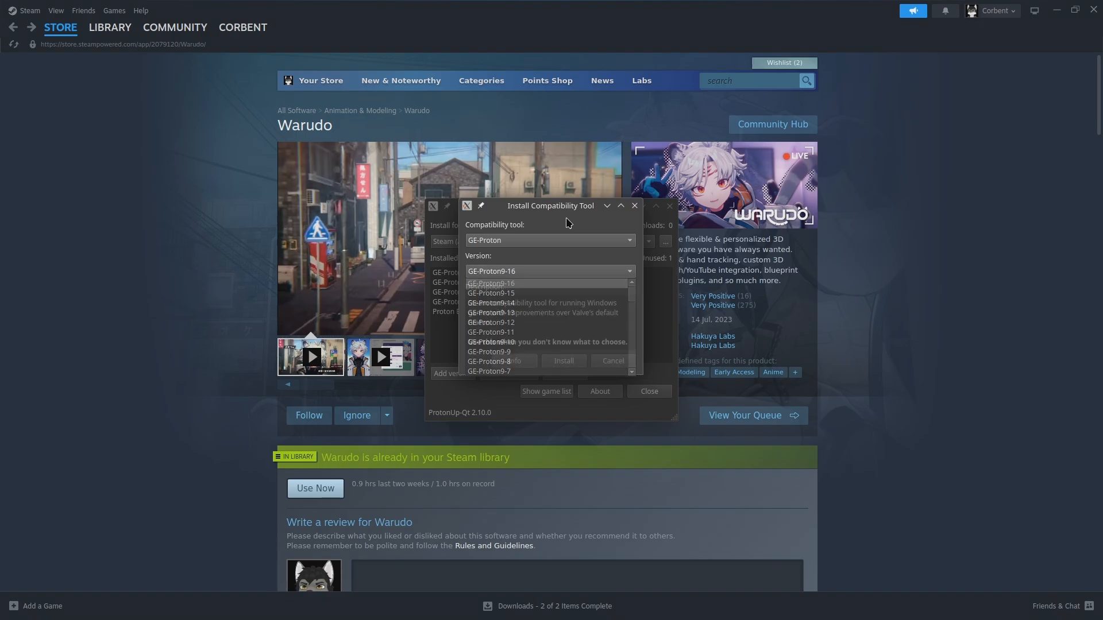
pyautogui.click(635, 206)
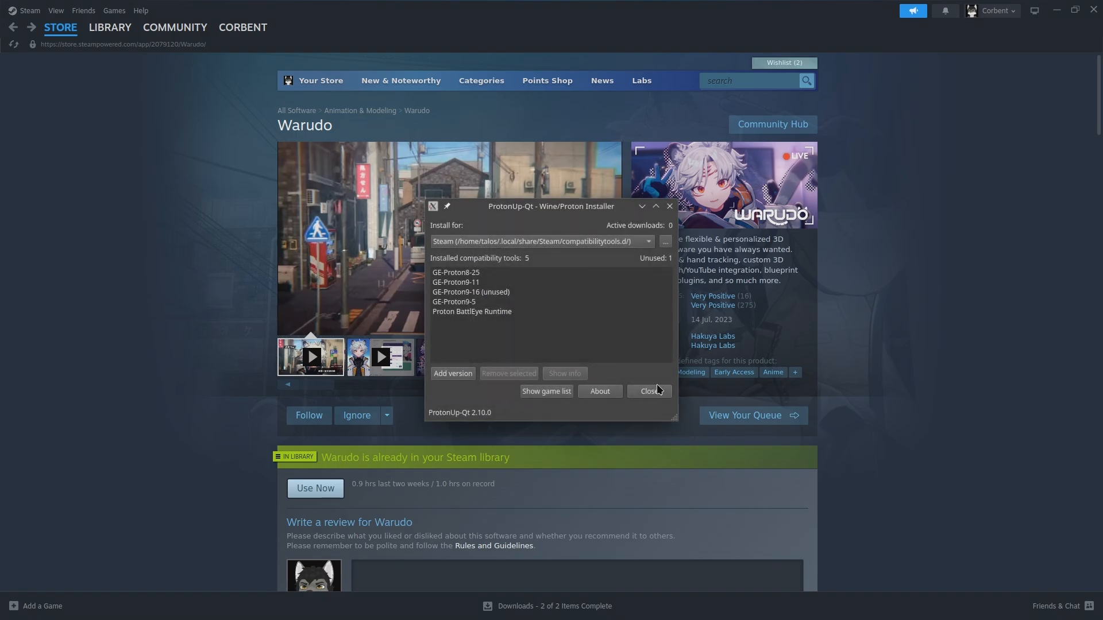
pyautogui.click(658, 391)
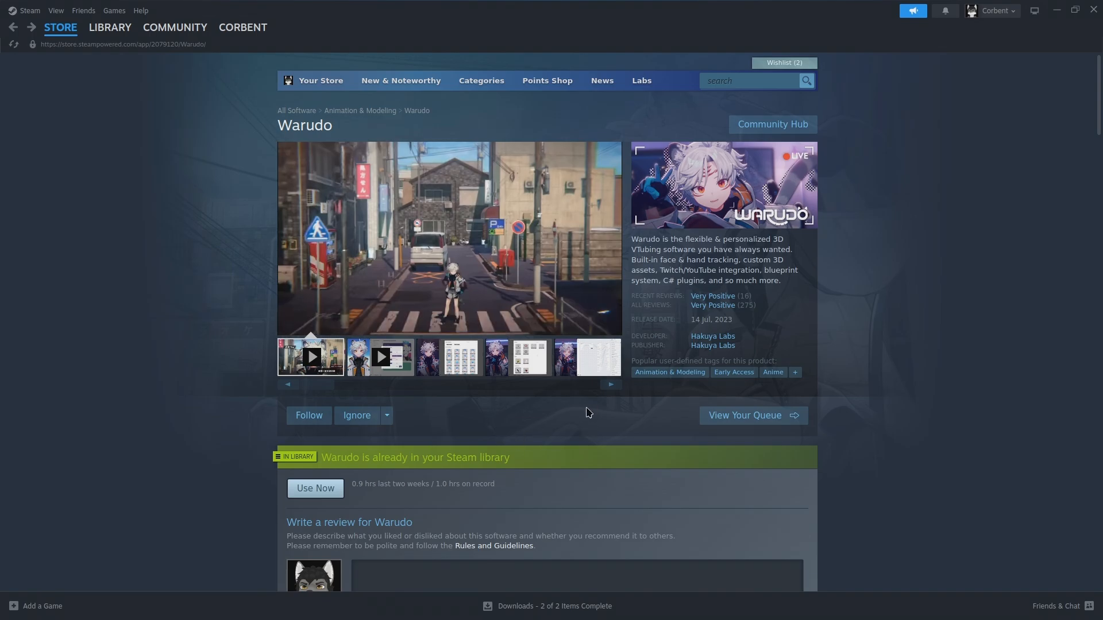
# - Check the forced Steam Play compatibility tool in Warudo's properties from the Steam library and close the properties
pyautogui.scroll(-10, 586, 413)
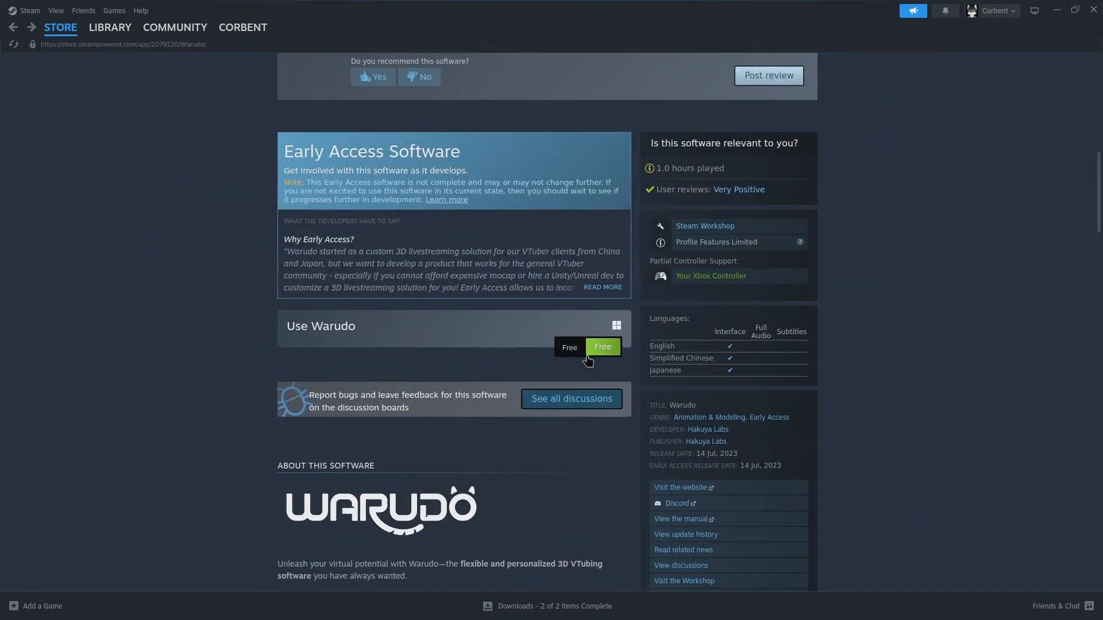
pyautogui.click(587, 360)
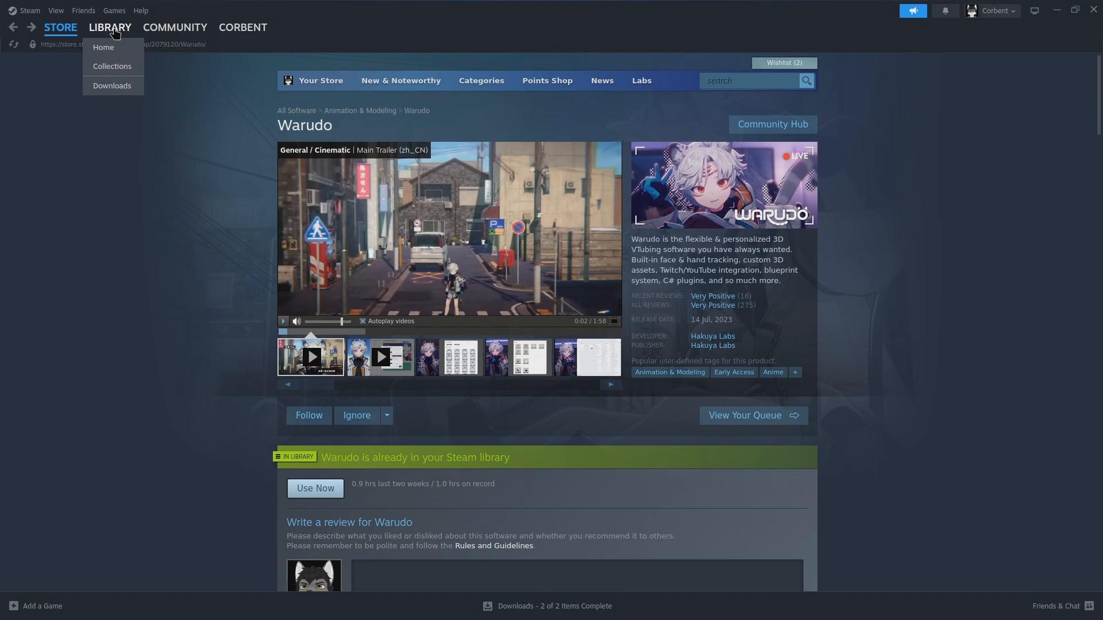
pyautogui.click(117, 46)
pyautogui.rightClick(353, 325)
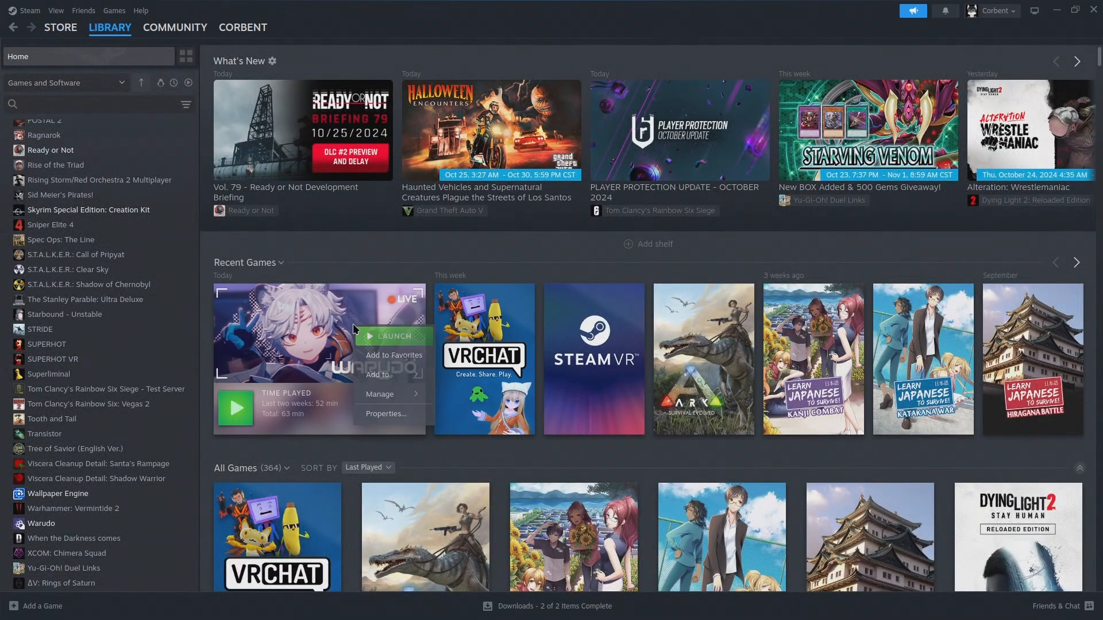
pyautogui.click(386, 413)
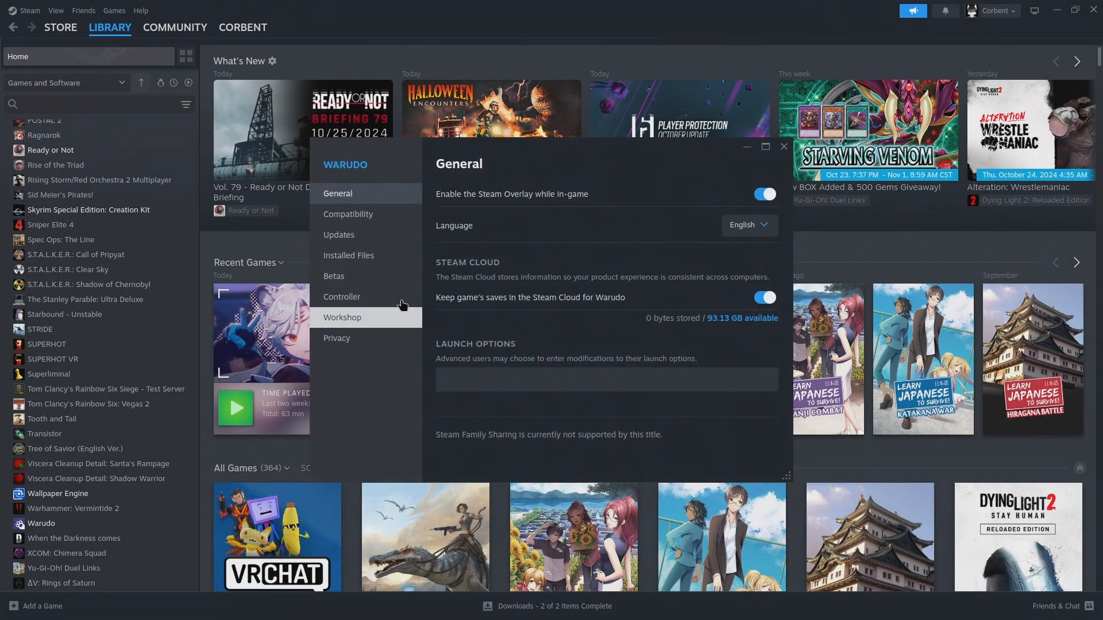
pyautogui.click(379, 214)
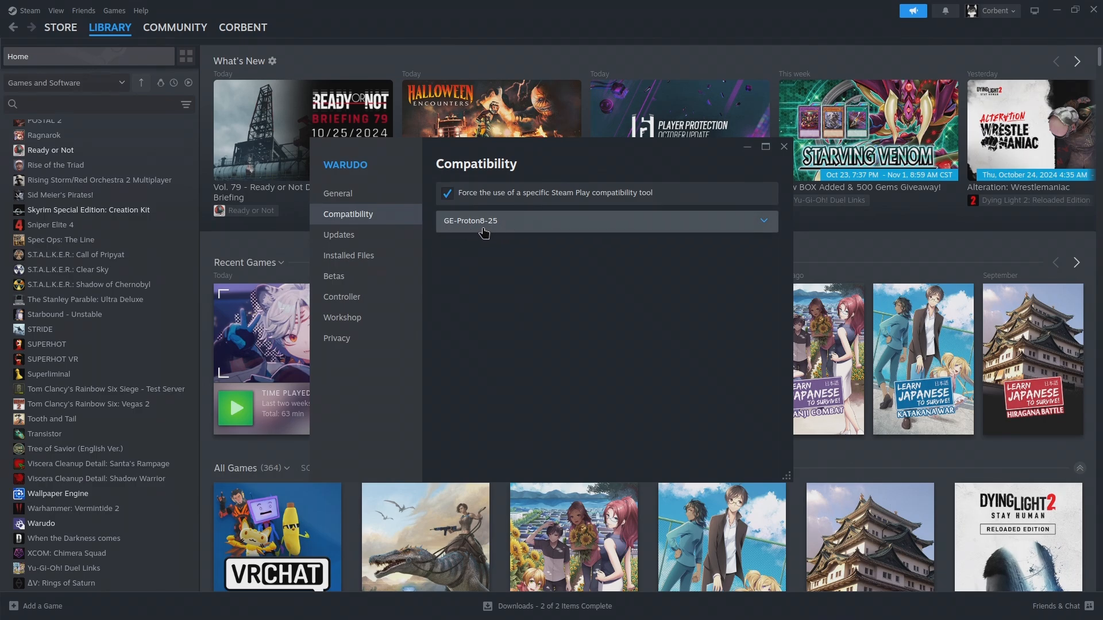
pyautogui.click(784, 147)
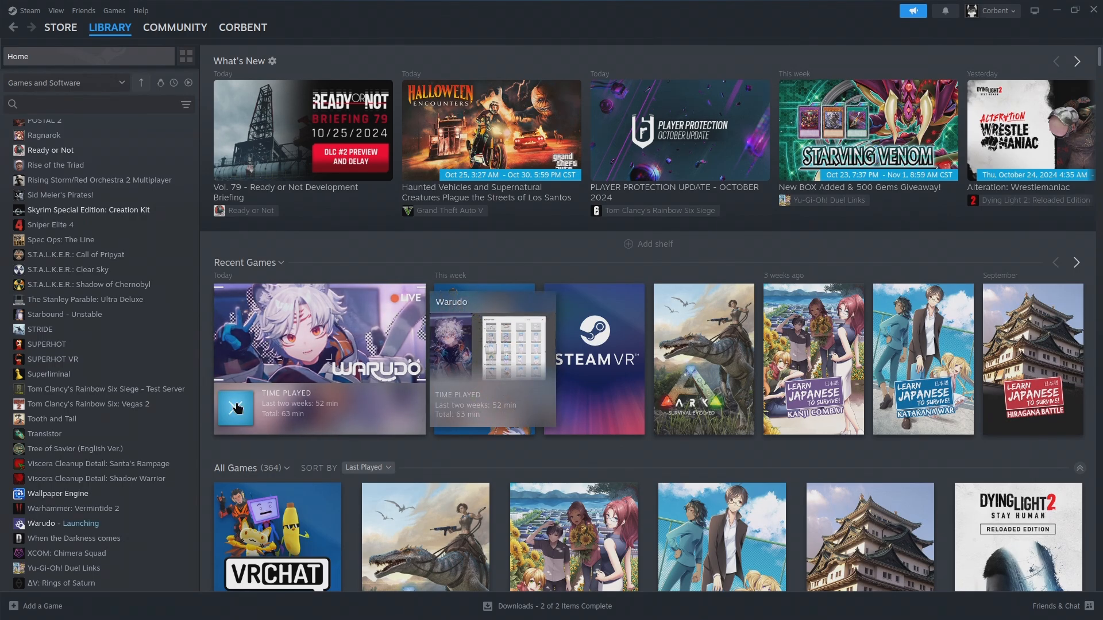
# - Launch Warudo from the Steam library and start the Basic Setup of its Onboarding Assistant
pyautogui.click(236, 408)
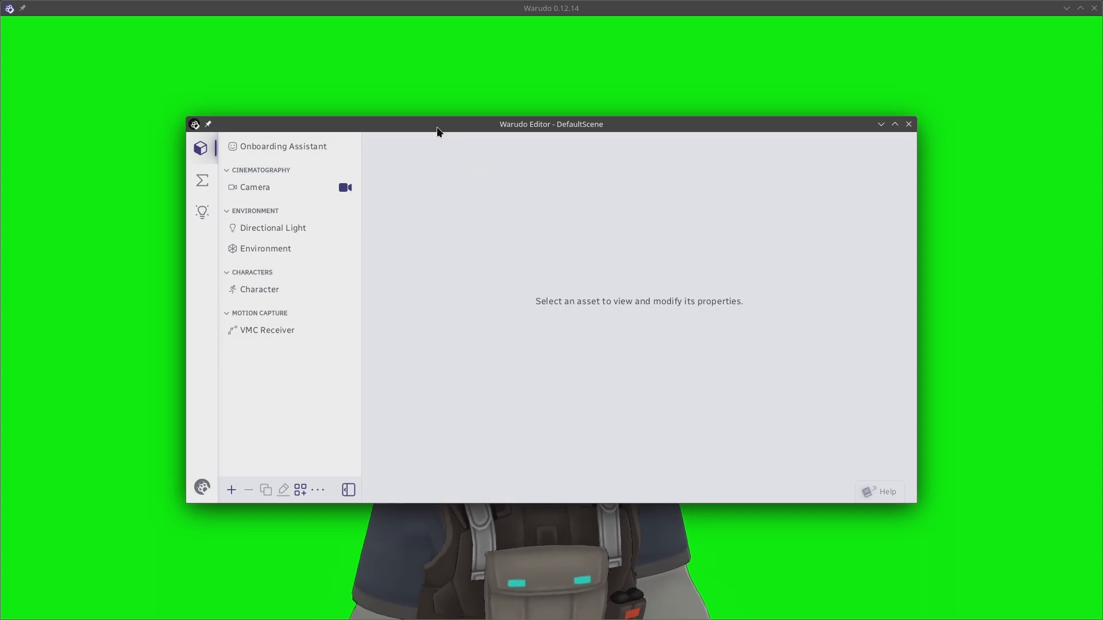
pyautogui.click(307, 147)
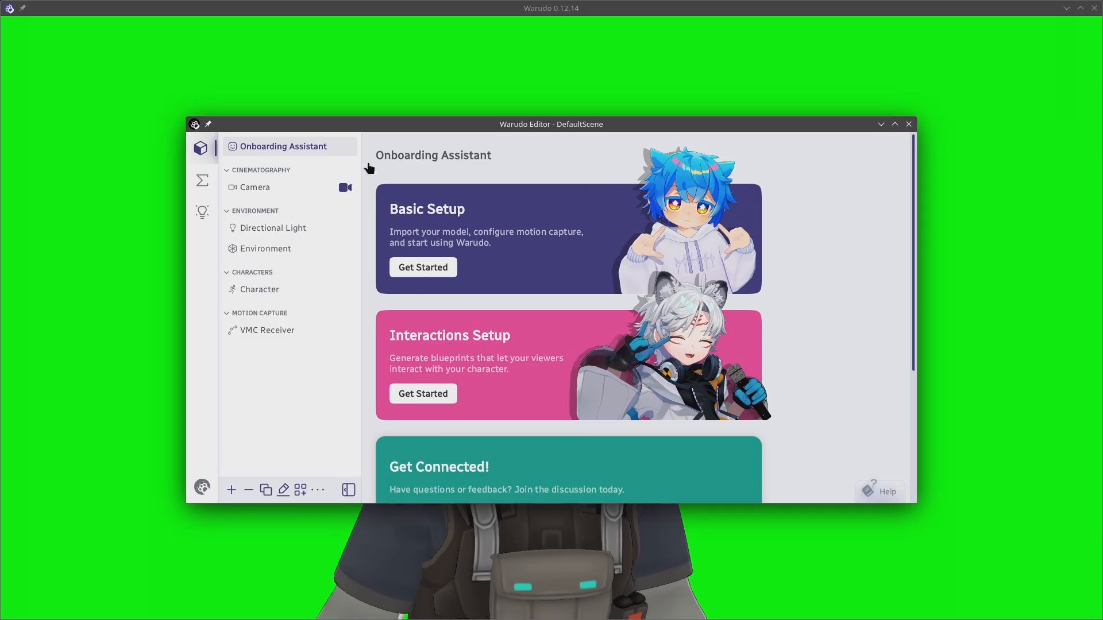
pyautogui.click(440, 268)
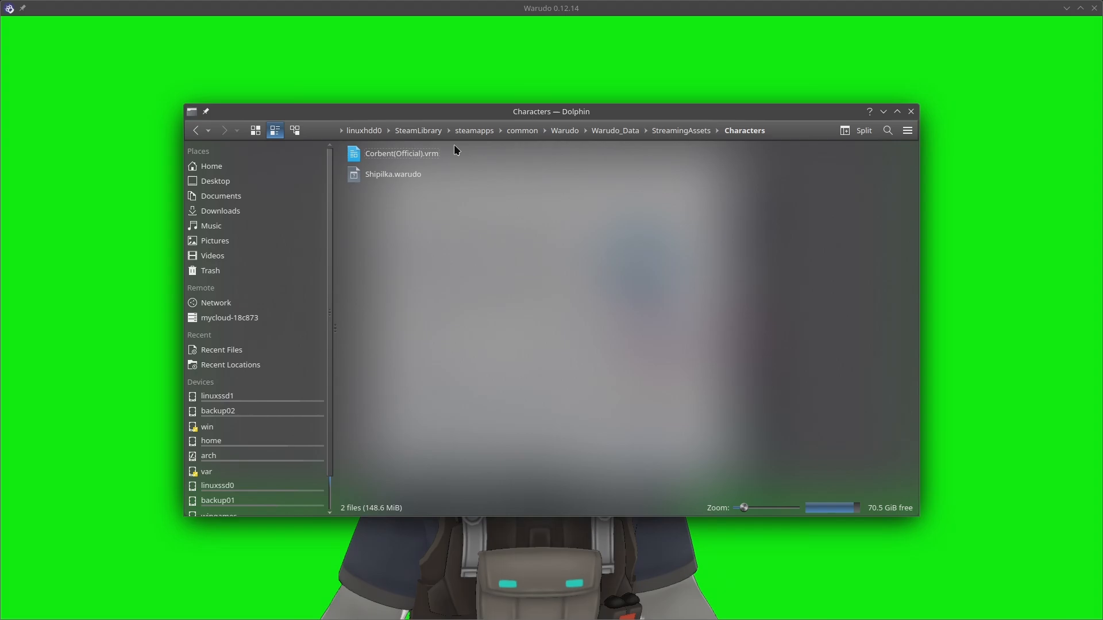
# - Trace the path from steamapps through common, Warudo, Warudo_Data and StreamingAssets to the Characters folder, and close the file manager
pyautogui.click(476, 131)
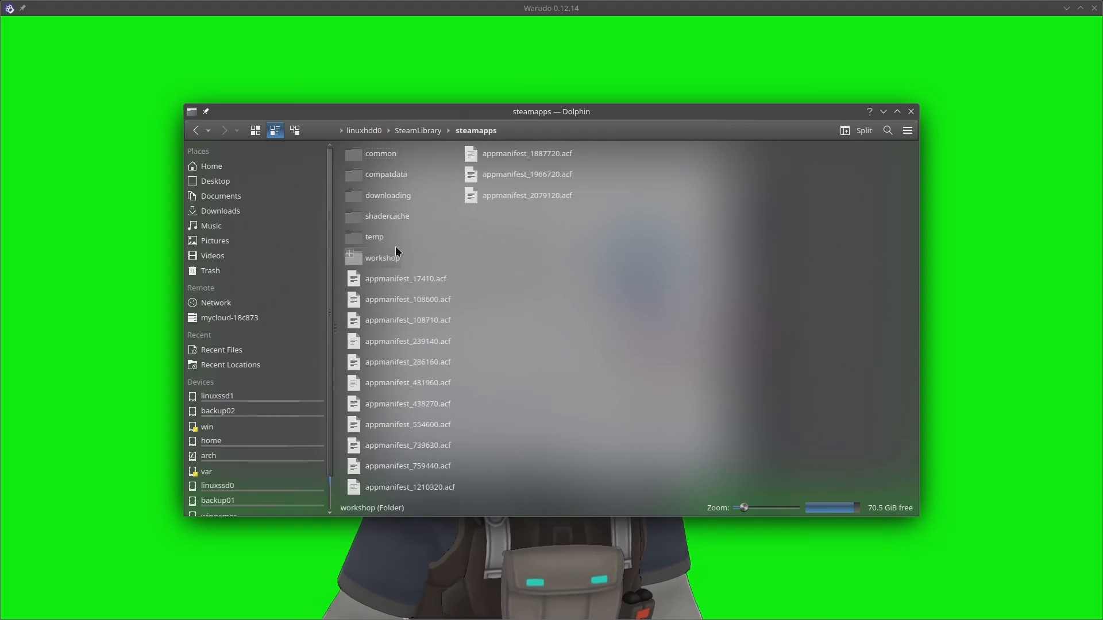
pyautogui.doubleClick(379, 154)
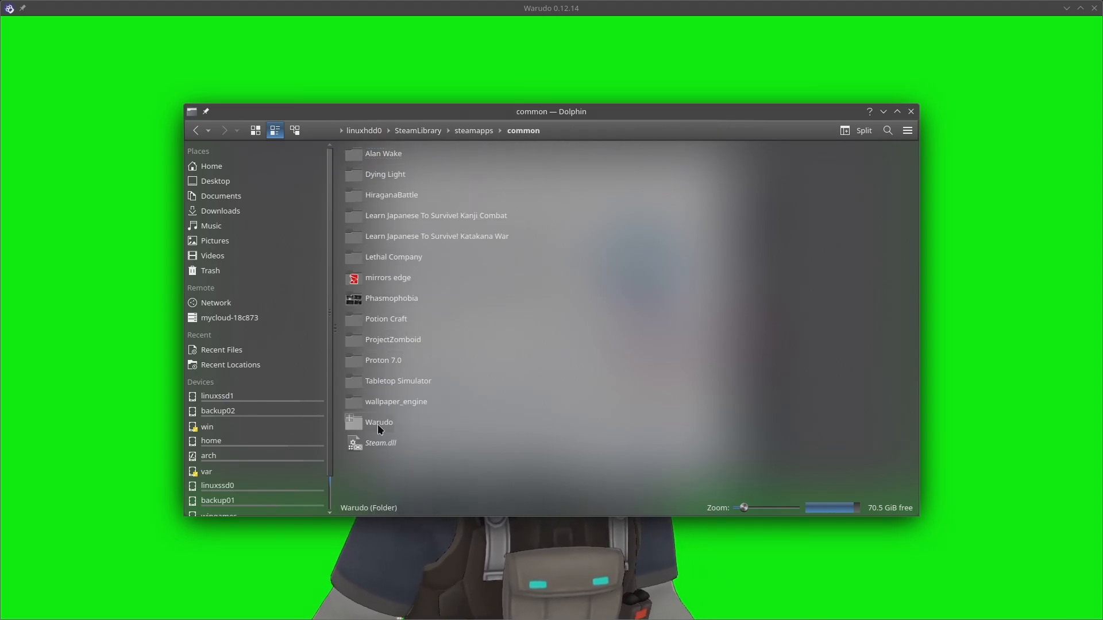
pyautogui.doubleClick(377, 424)
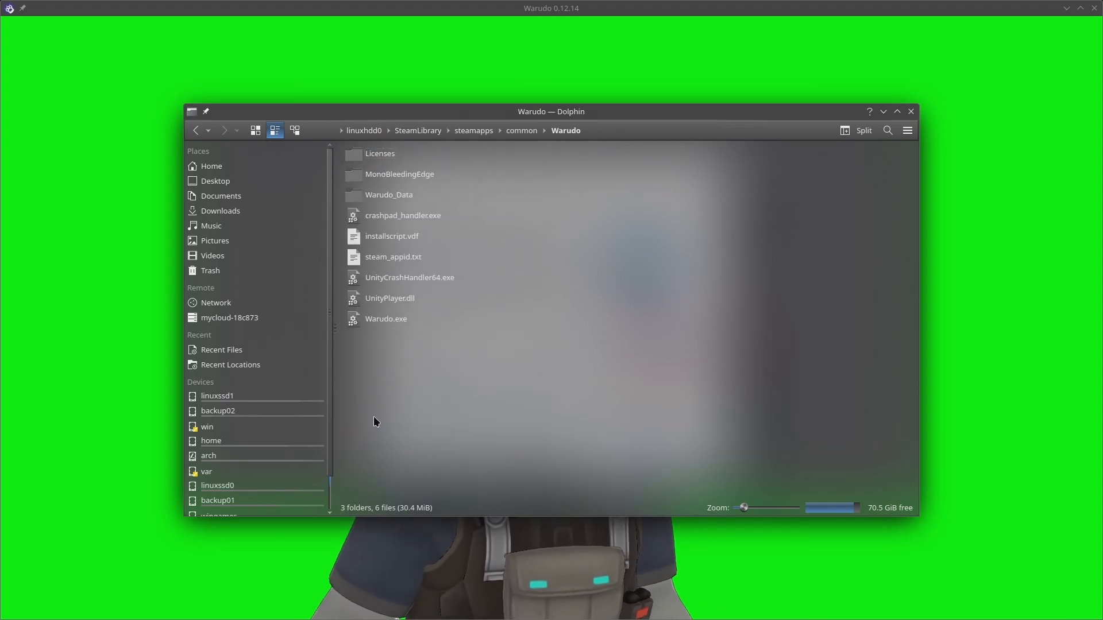
pyautogui.doubleClick(384, 194)
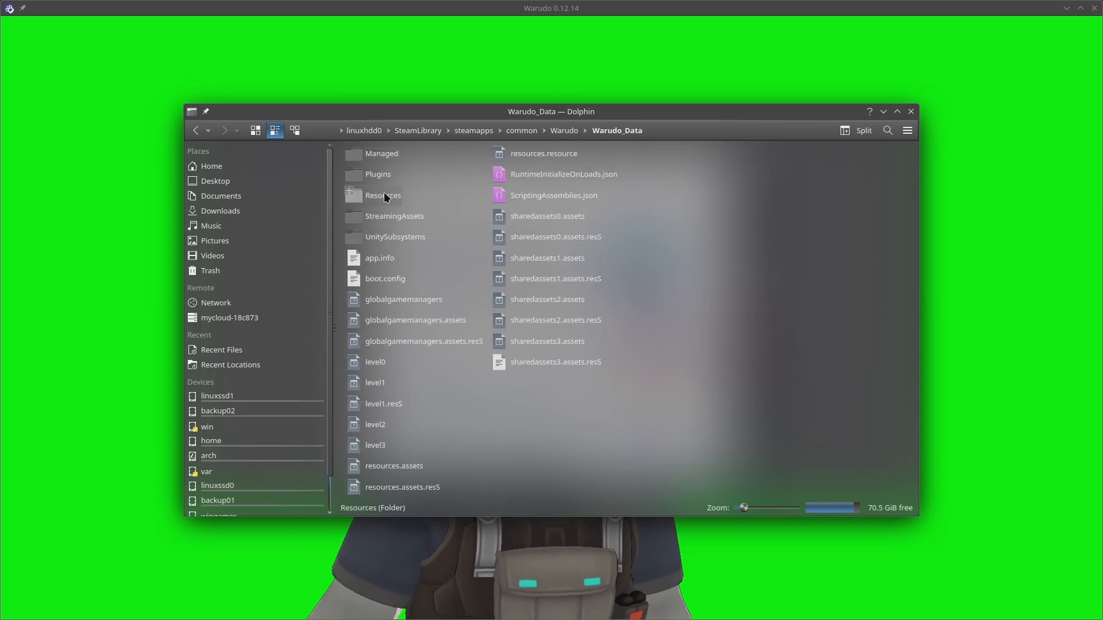
pyautogui.doubleClick(409, 216)
pyautogui.doubleClick(383, 257)
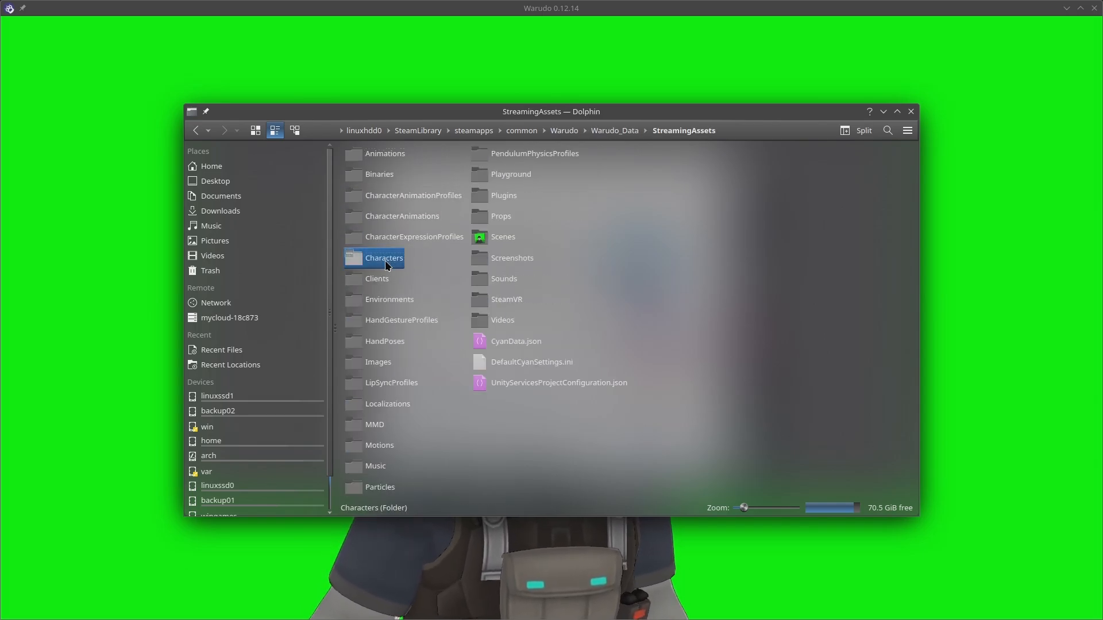
pyautogui.click(911, 111)
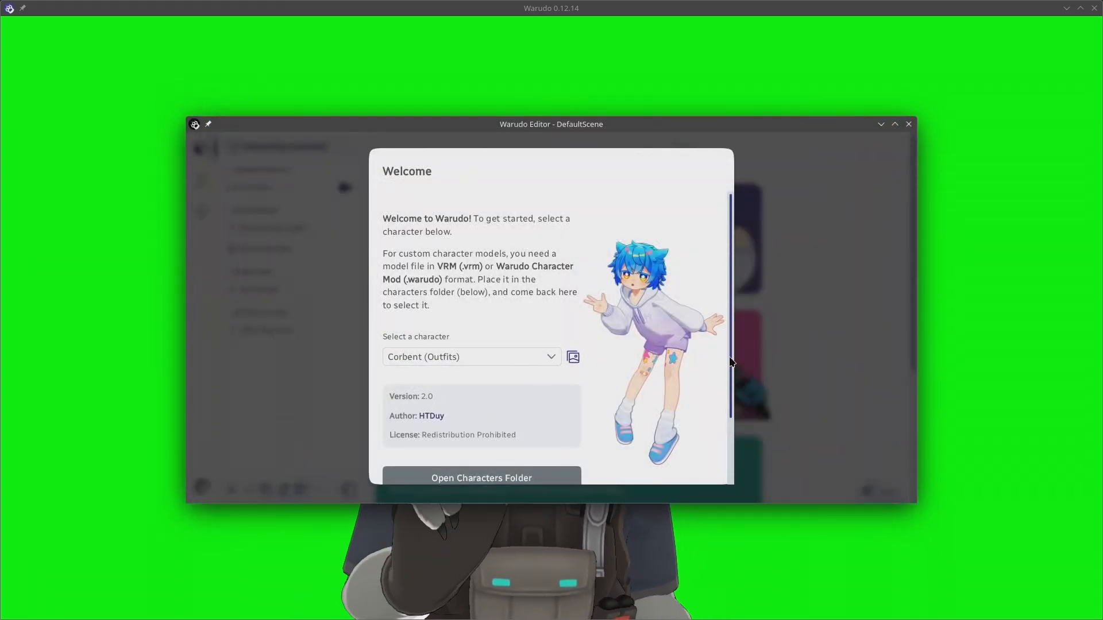
# - Accept the preselected character and answer No to all the motion capture questions in the Basic Setup
pyautogui.moveTo(731, 367); pyautogui.dragTo(739, 478)
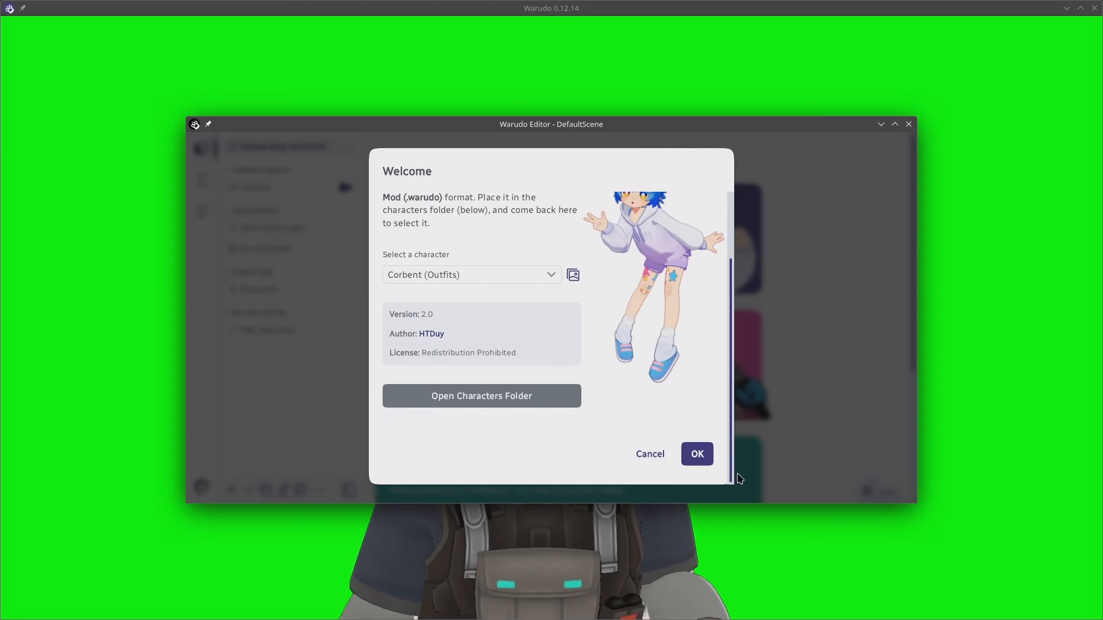
pyautogui.click(697, 454)
pyautogui.click(694, 413)
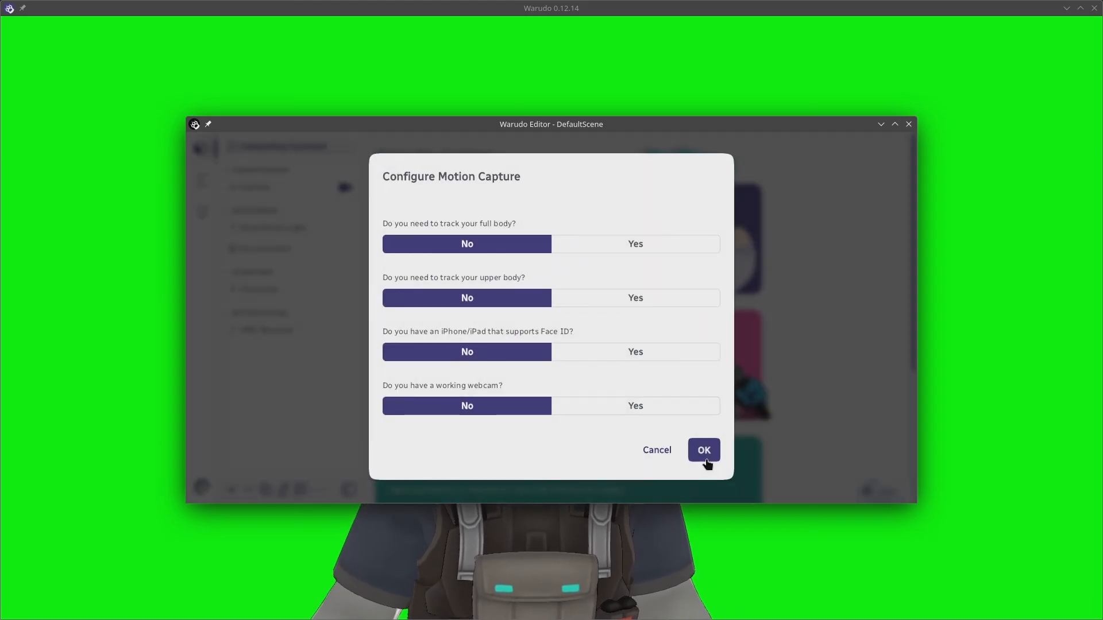
pyautogui.click(705, 458)
# - Set both face tracking and pose tracking to VMC (External Application) in the motion capture configuration
pyautogui.click(427, 284)
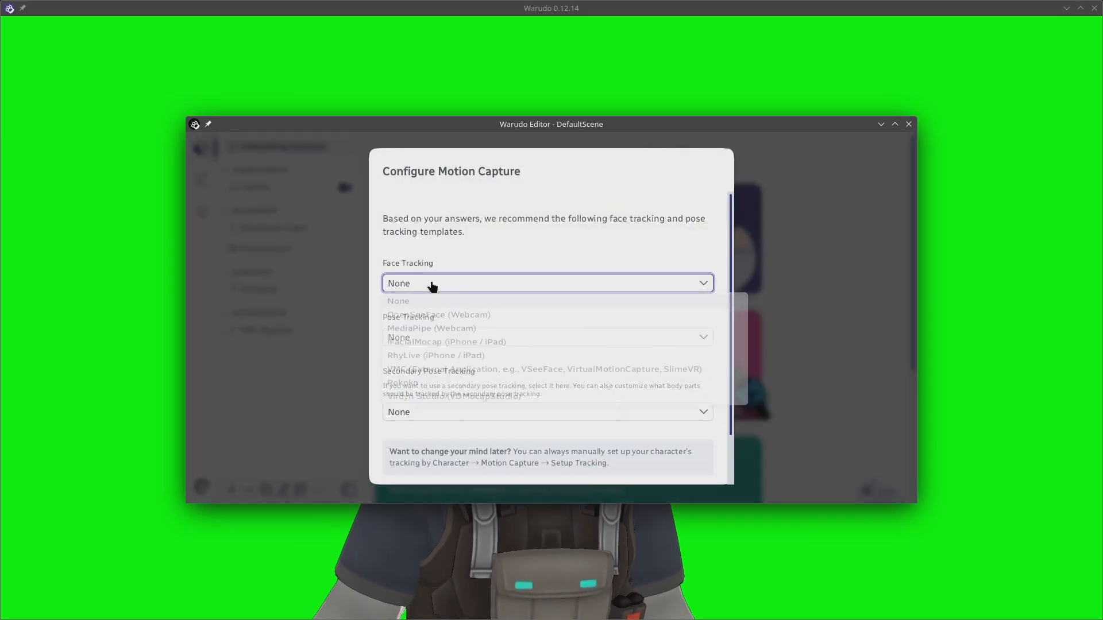
pyautogui.click(433, 379)
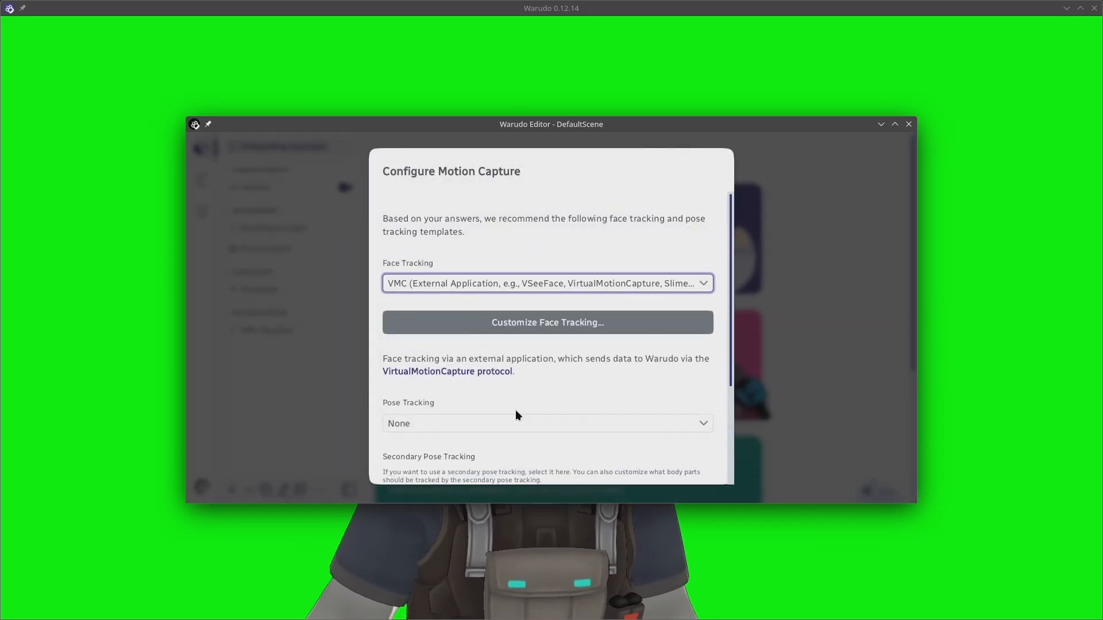
pyautogui.click(420, 427)
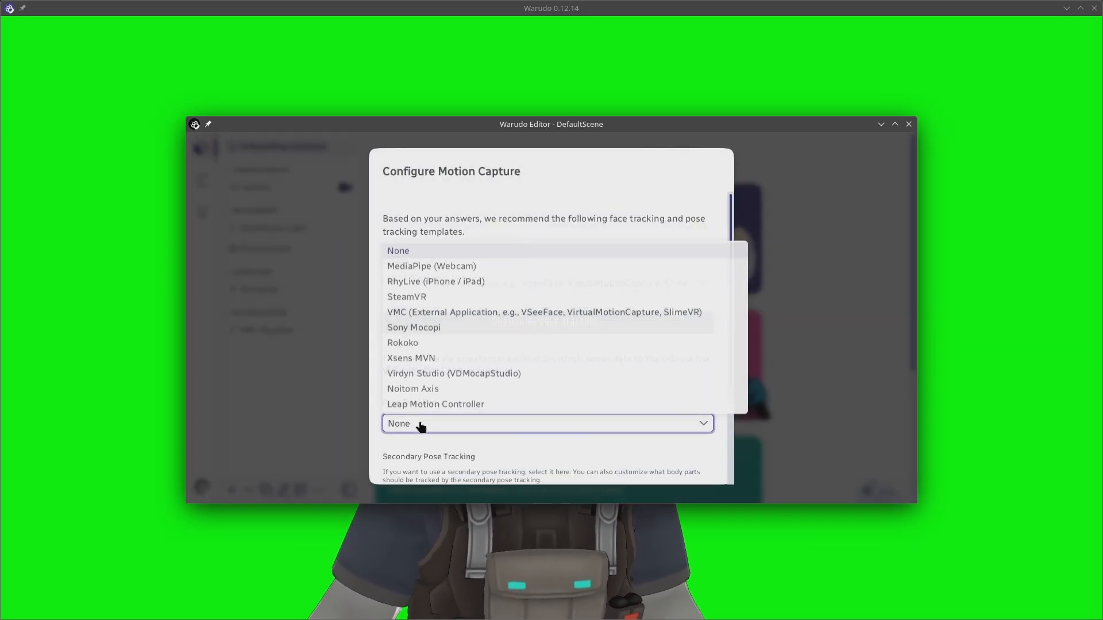
pyautogui.click(424, 313)
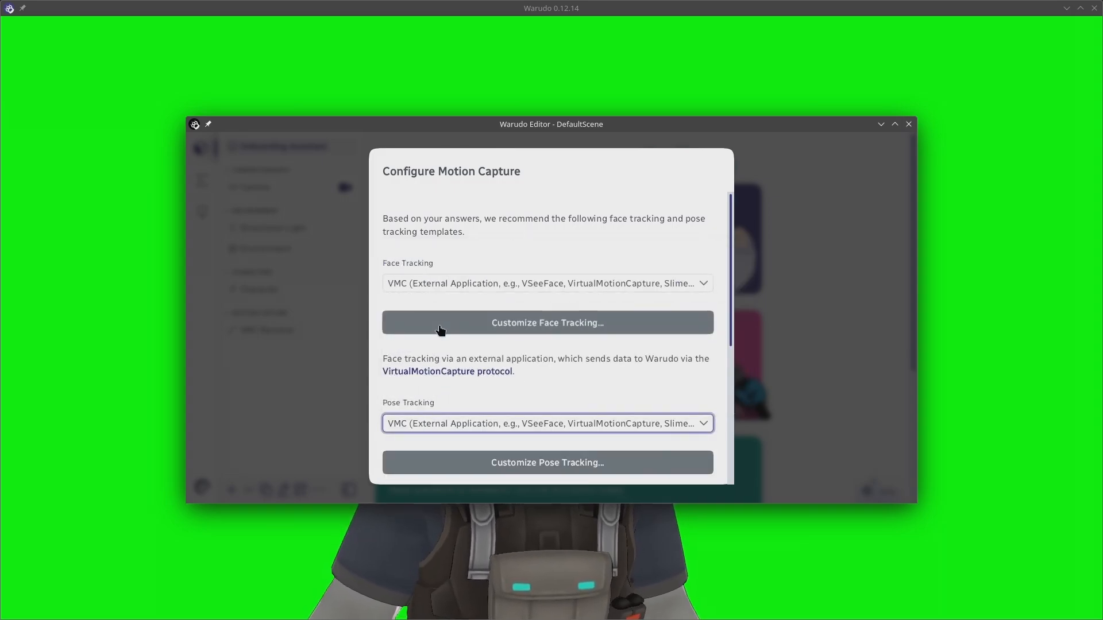
# - Customize the face tracking with lip sync set to Always Enabled and obs-source as the microphone
pyautogui.click(607, 326)
pyautogui.moveTo(735, 260); pyautogui.dragTo(752, 439)
pyautogui.click(437, 409)
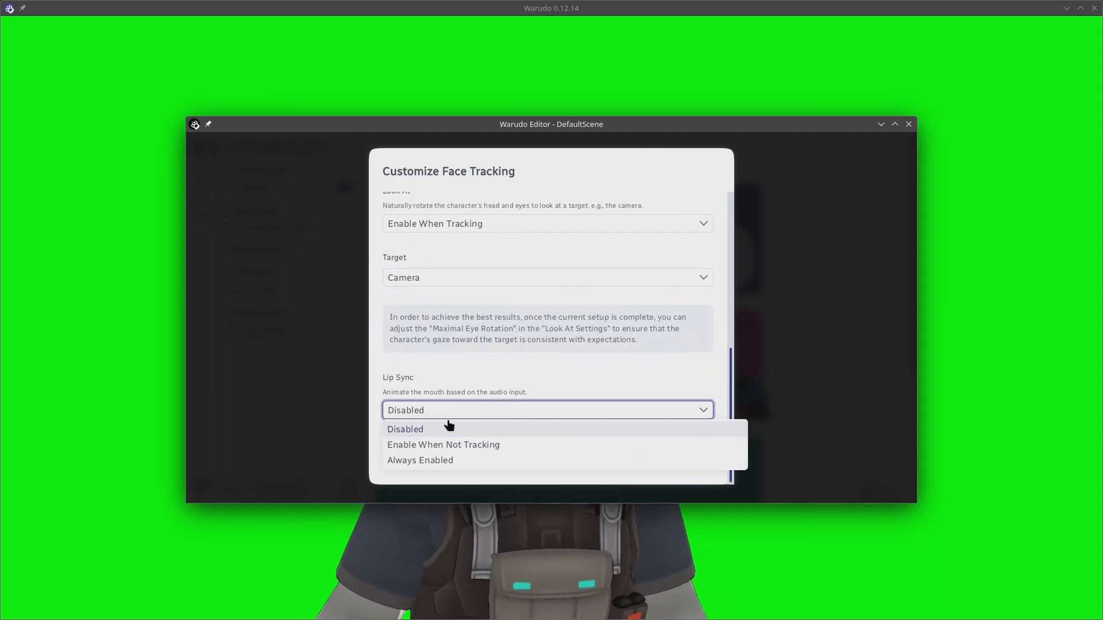
pyautogui.click(458, 460)
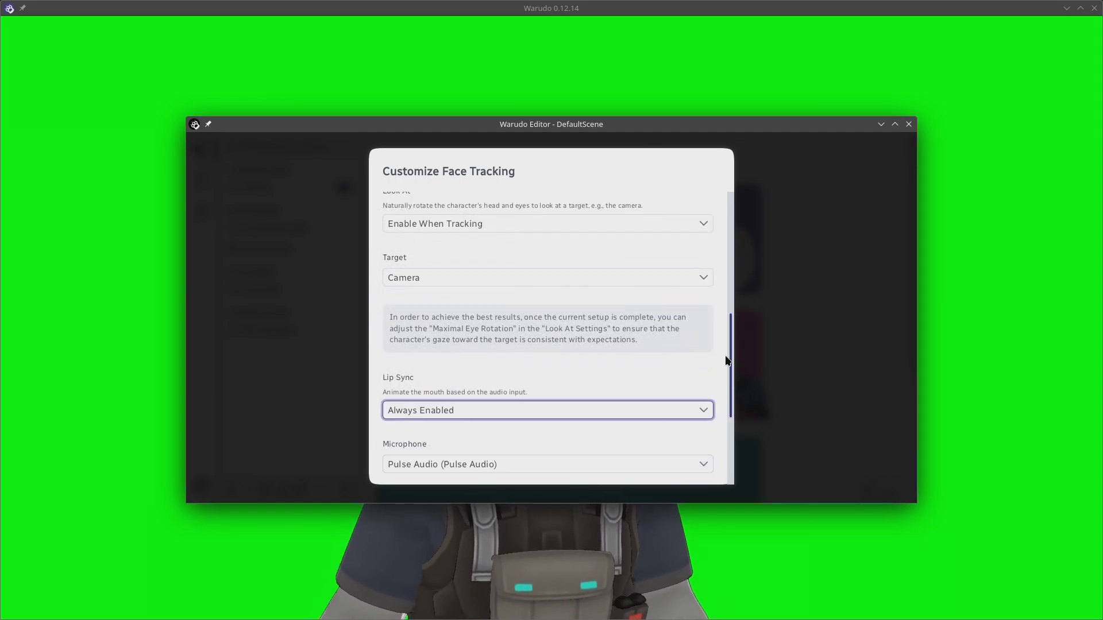
pyautogui.scroll(-3, 560, 329)
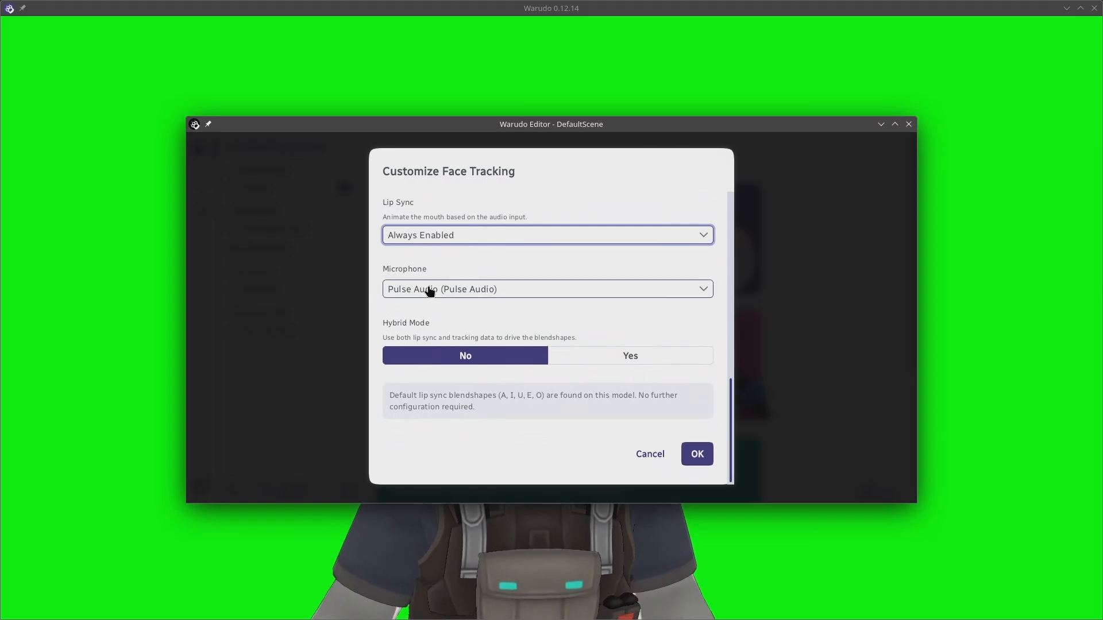
pyautogui.click(430, 289)
pyautogui.click(449, 419)
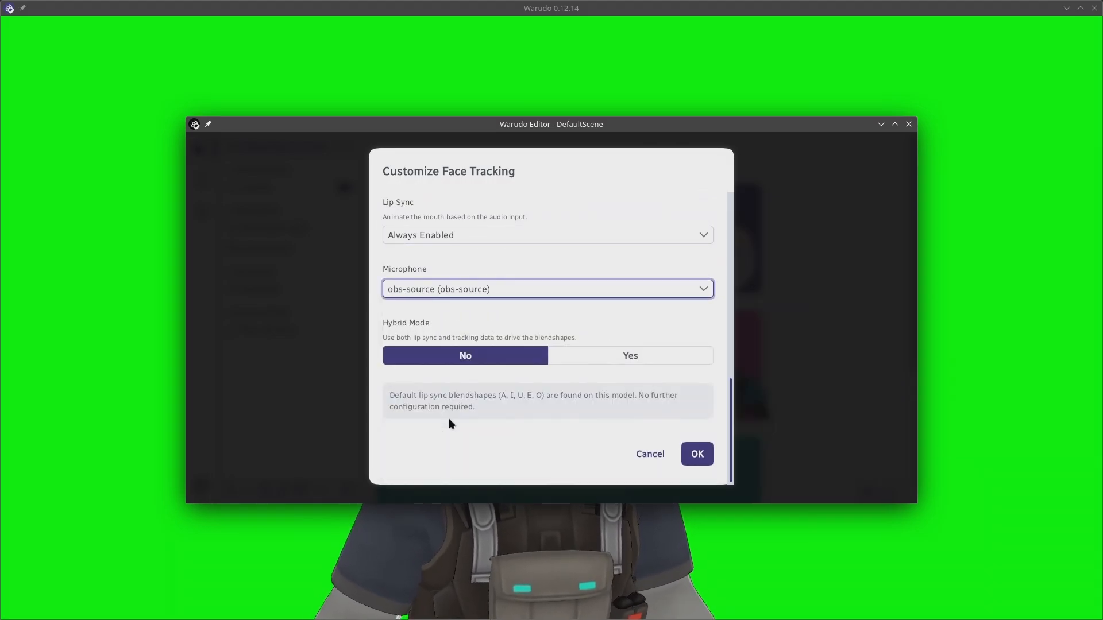
# - Enable Hybrid Mode for the lip sync, and accept the face tracking and motion capture configuration with no secondary pose tracking
pyautogui.click(626, 357)
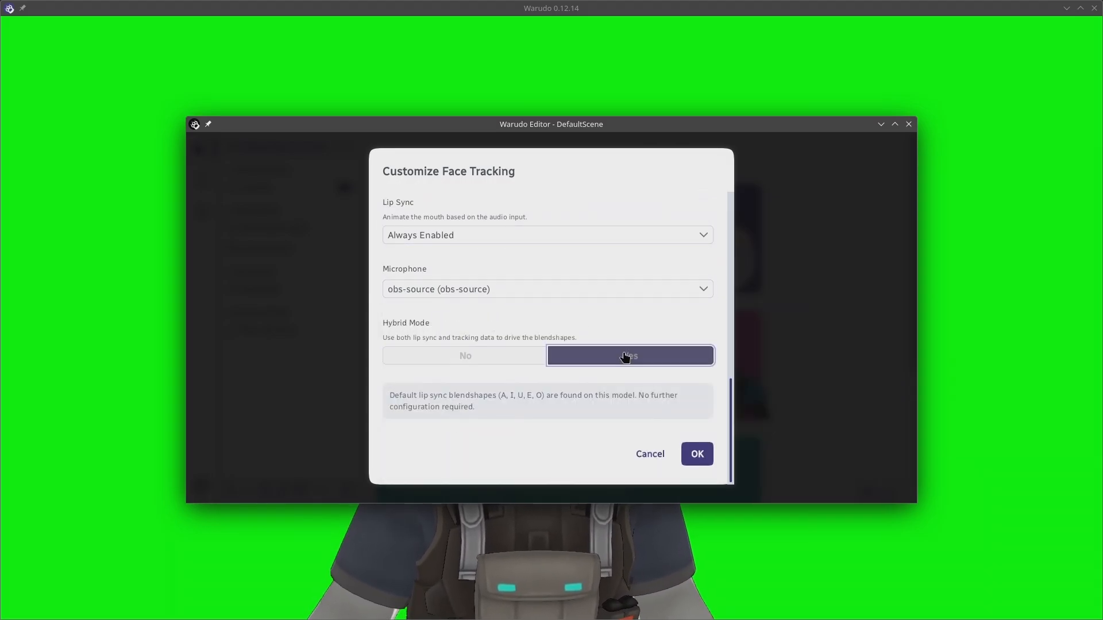
pyautogui.click(699, 455)
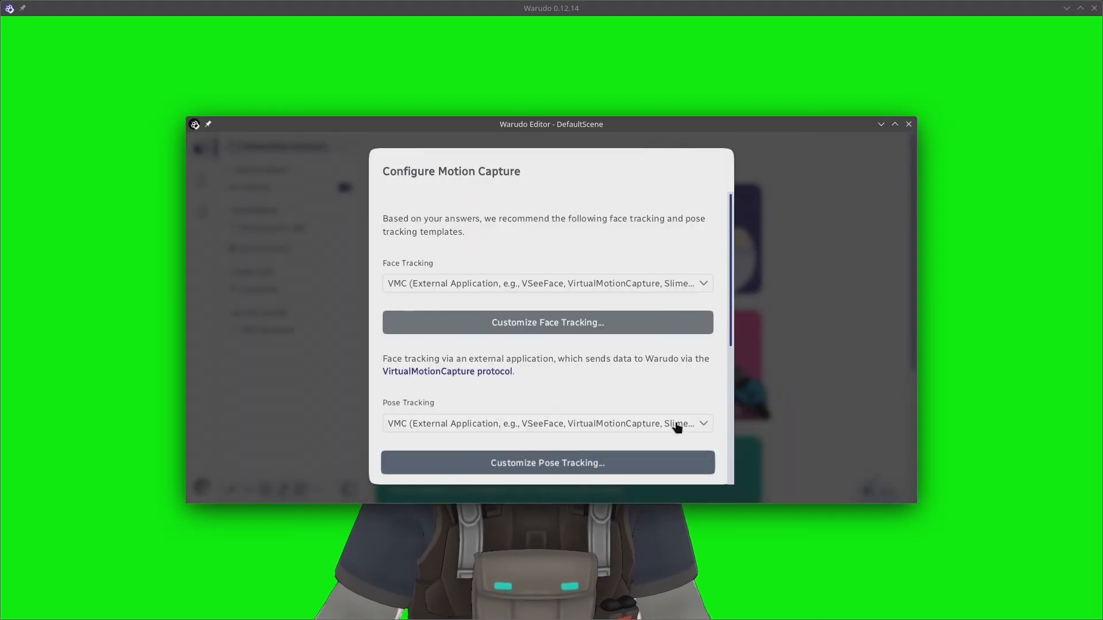
pyautogui.scroll(-10, 726, 343)
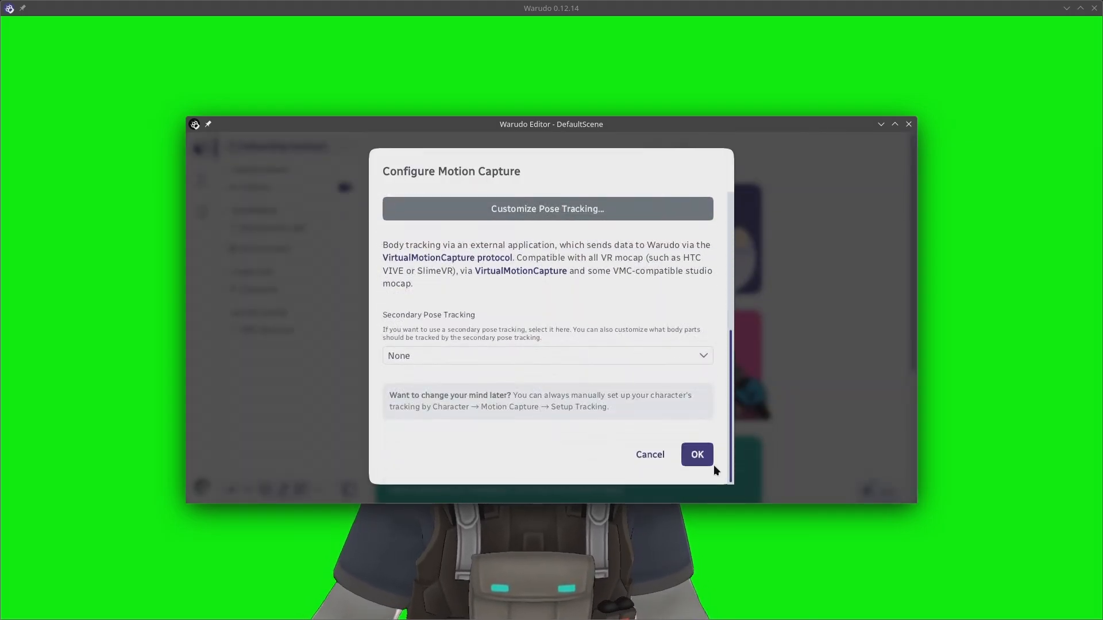
pyautogui.click(710, 453)
pyautogui.click(704, 352)
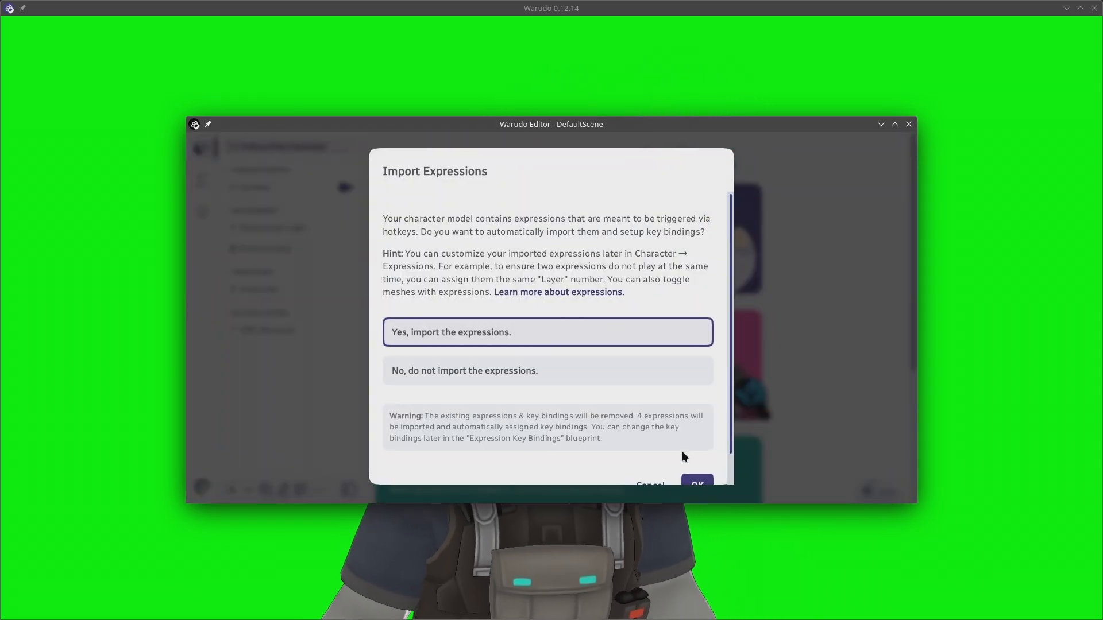
# - Import the character's expressions with key bindings and finish the Basic Setup with a transparent background
pyautogui.click(695, 481)
pyautogui.click(702, 371)
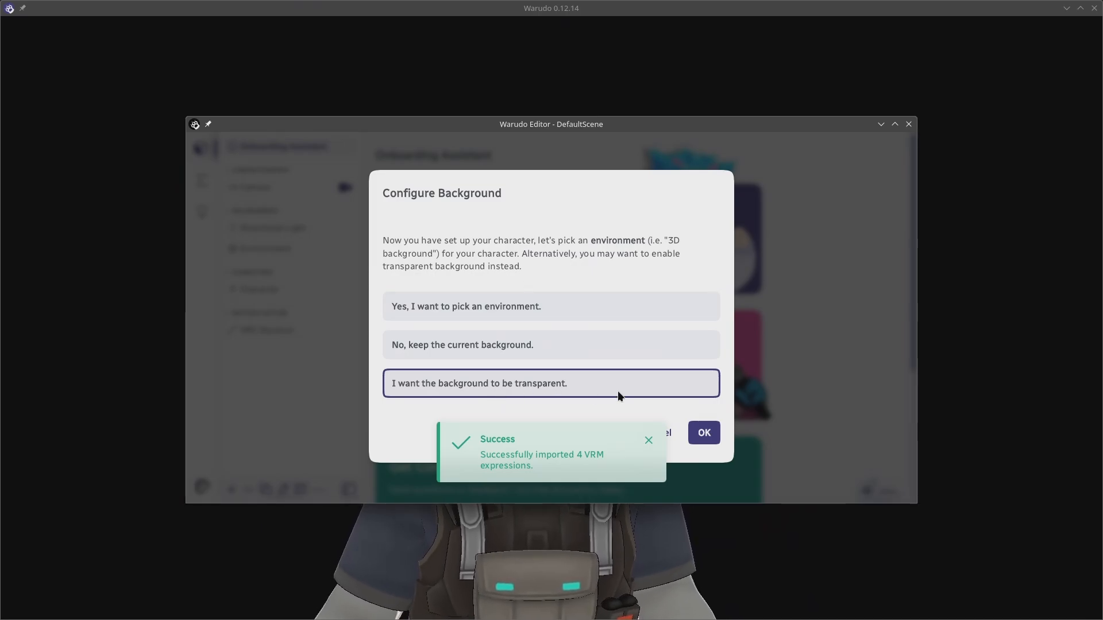
pyautogui.click(704, 433)
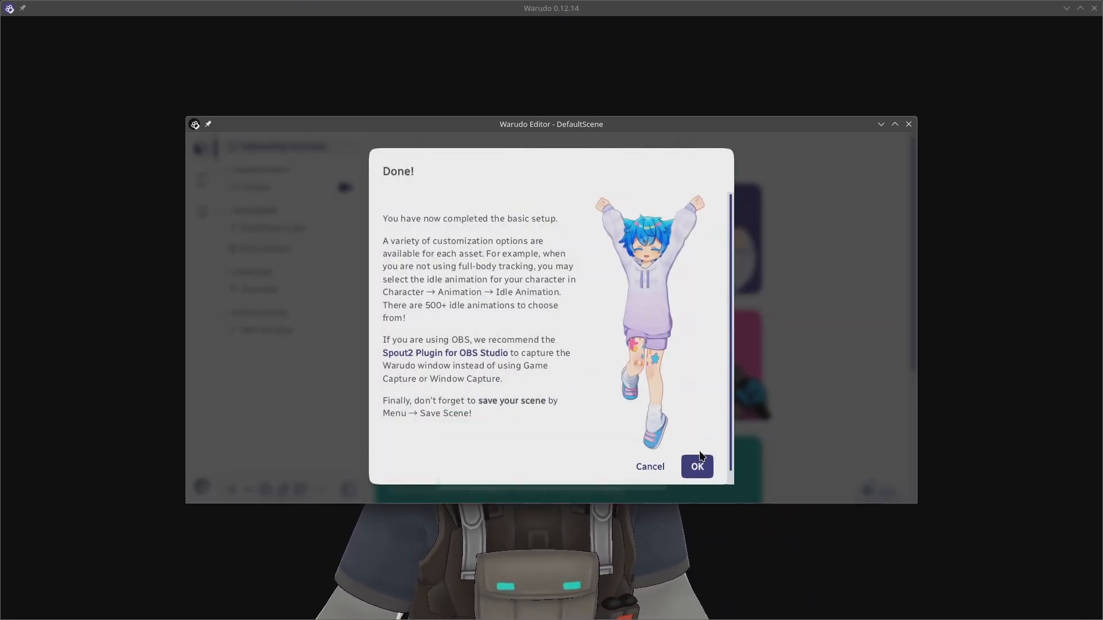
pyautogui.click(697, 466)
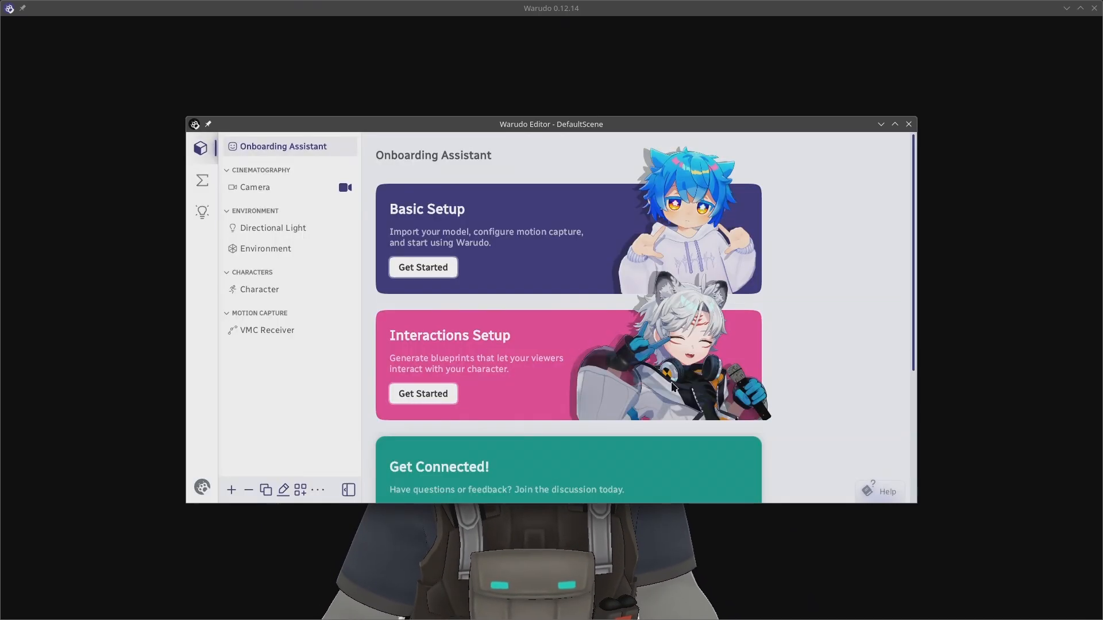
# - Turn off the camera's transparent background in its basic properties, keeping the green chroma key, and close the Warudo editor
pyautogui.click(278, 188)
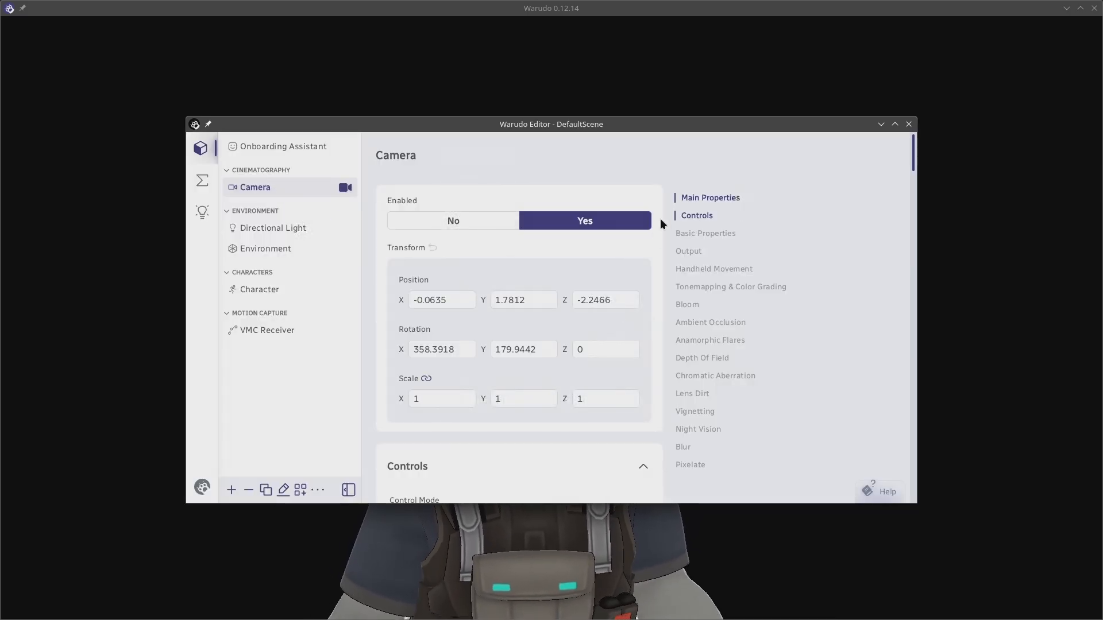
pyautogui.scroll(-6, 660, 218)
pyautogui.scroll(-6, 668, 287)
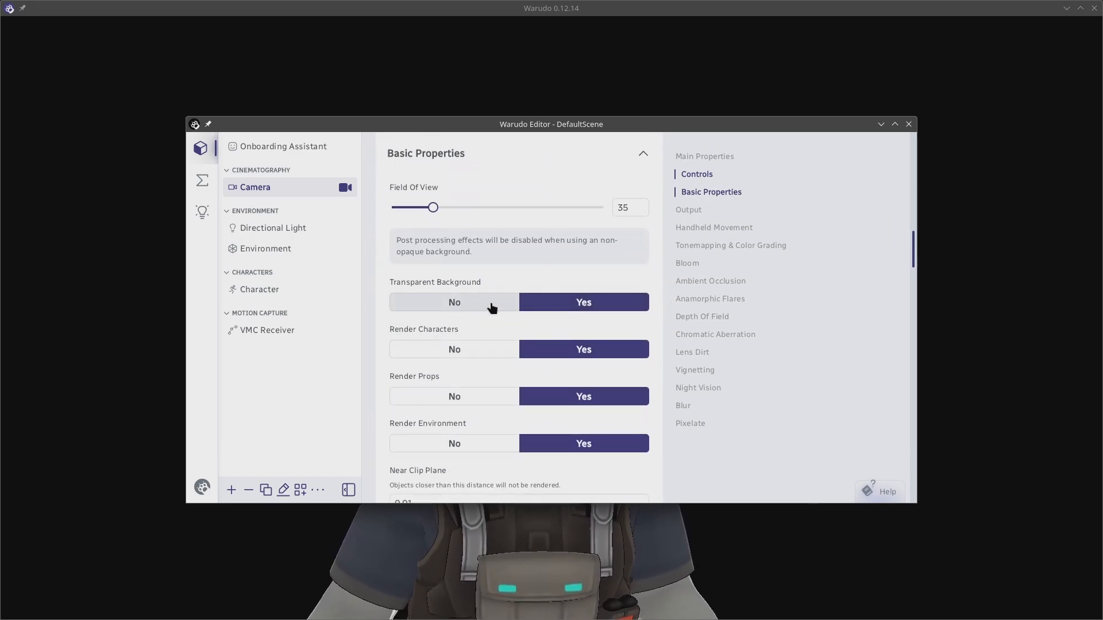
pyautogui.click(469, 302)
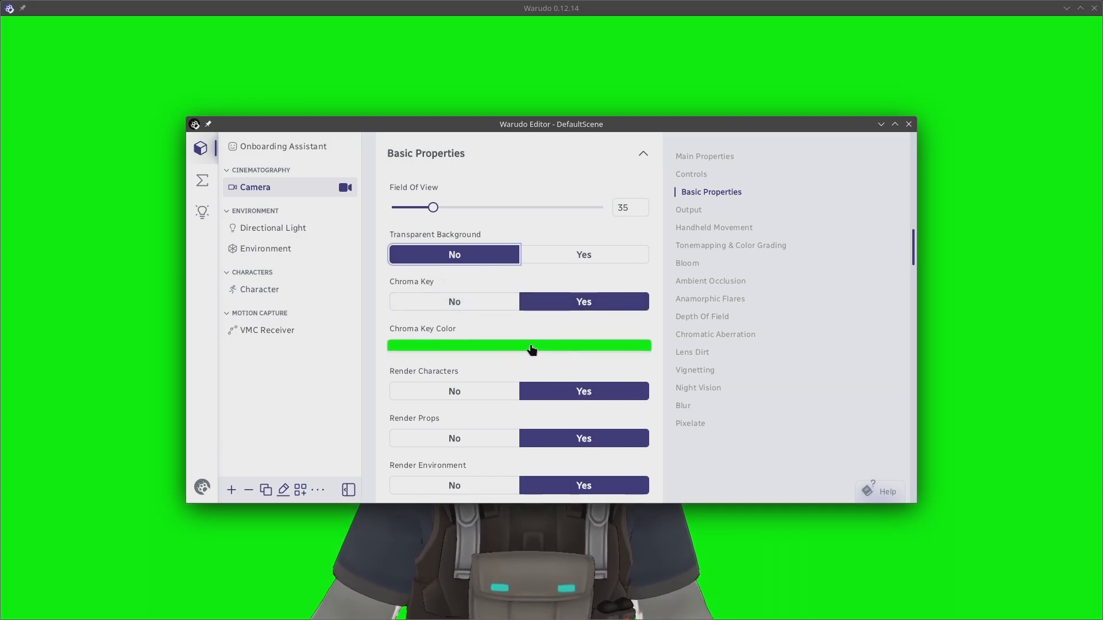
pyautogui.click(905, 124)
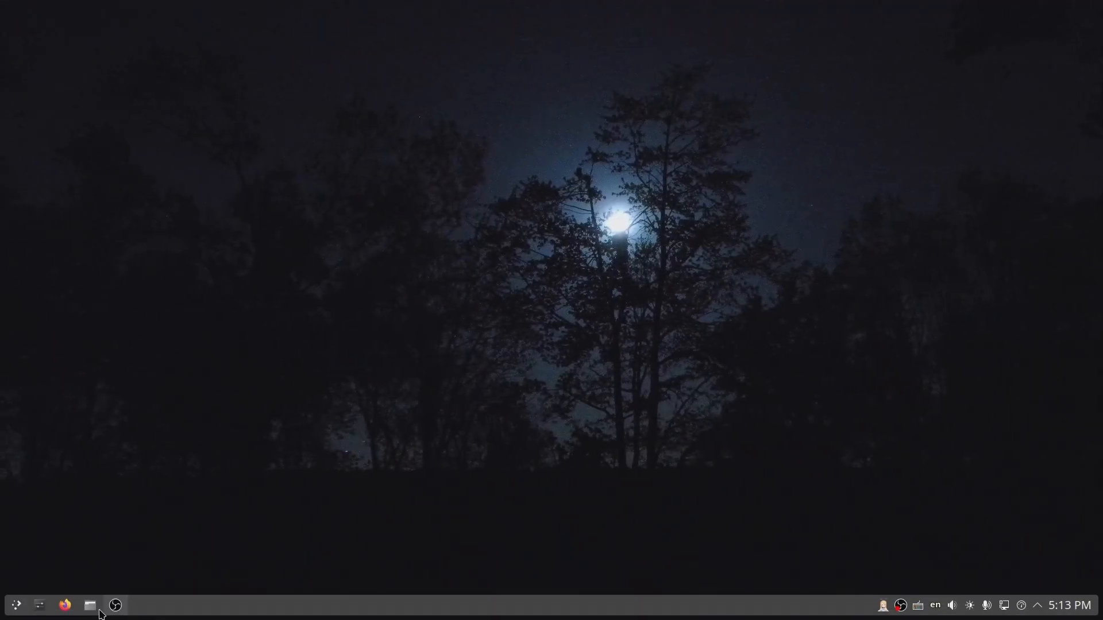
# - Switch to OBS Studio, enable Studio Mode and add a new scene named Test
pyautogui.click(115, 605)
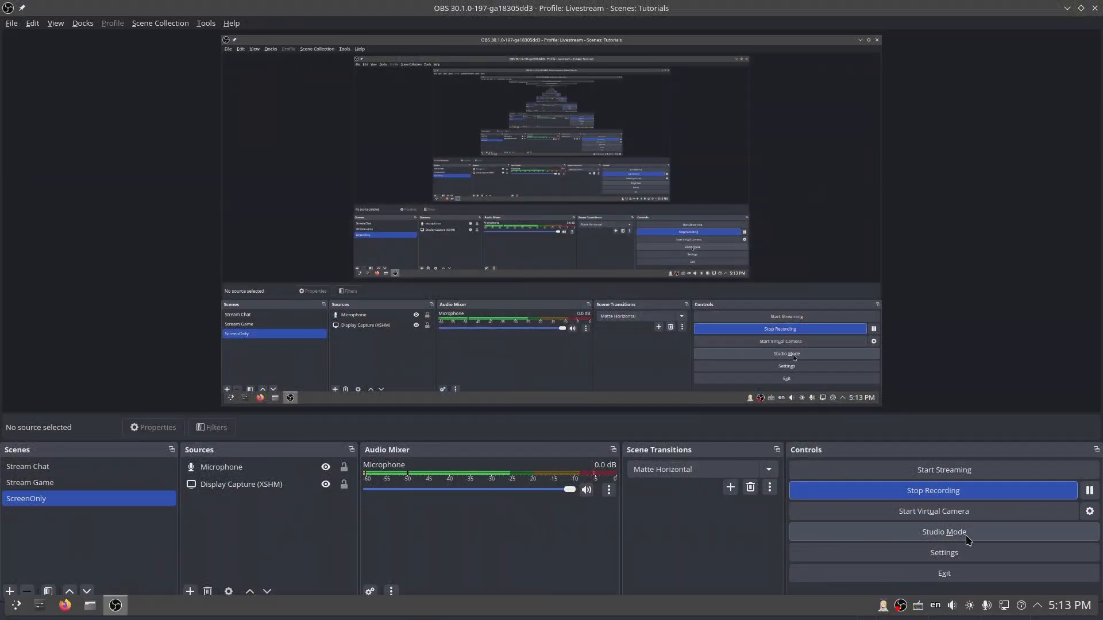
pyautogui.click(990, 535)
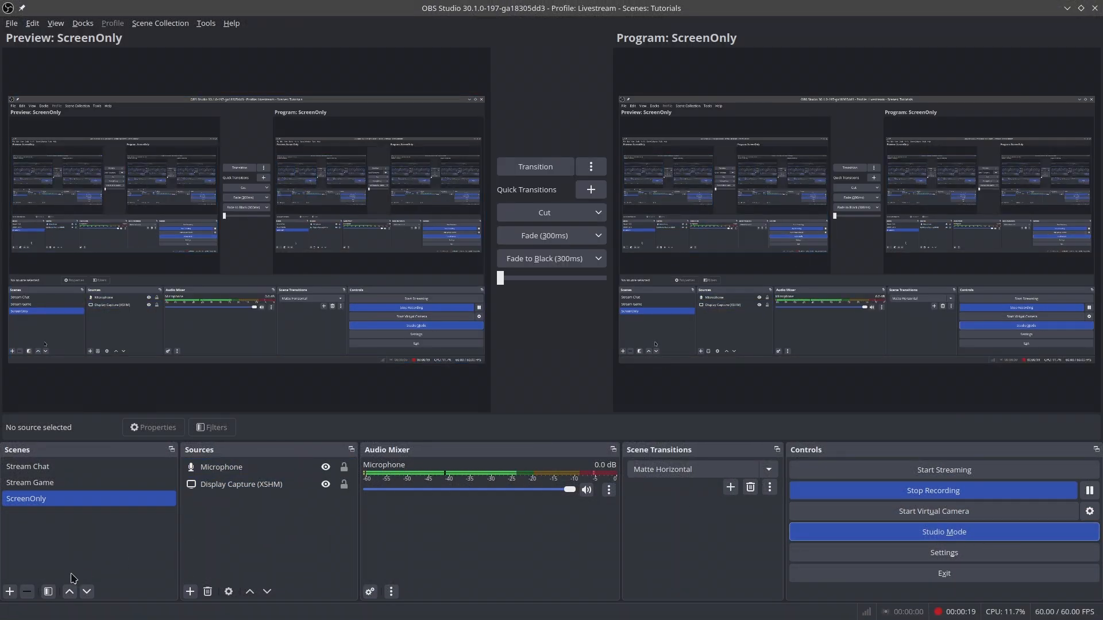
pyautogui.click(9, 591)
pyautogui.write('Test')
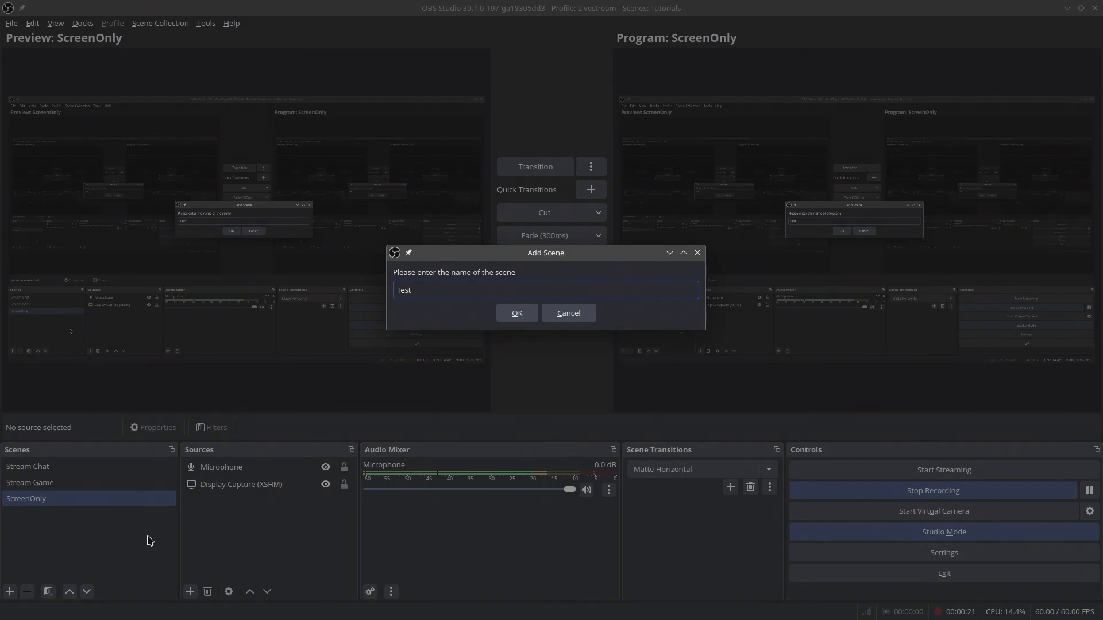
pyautogui.click(533, 320)
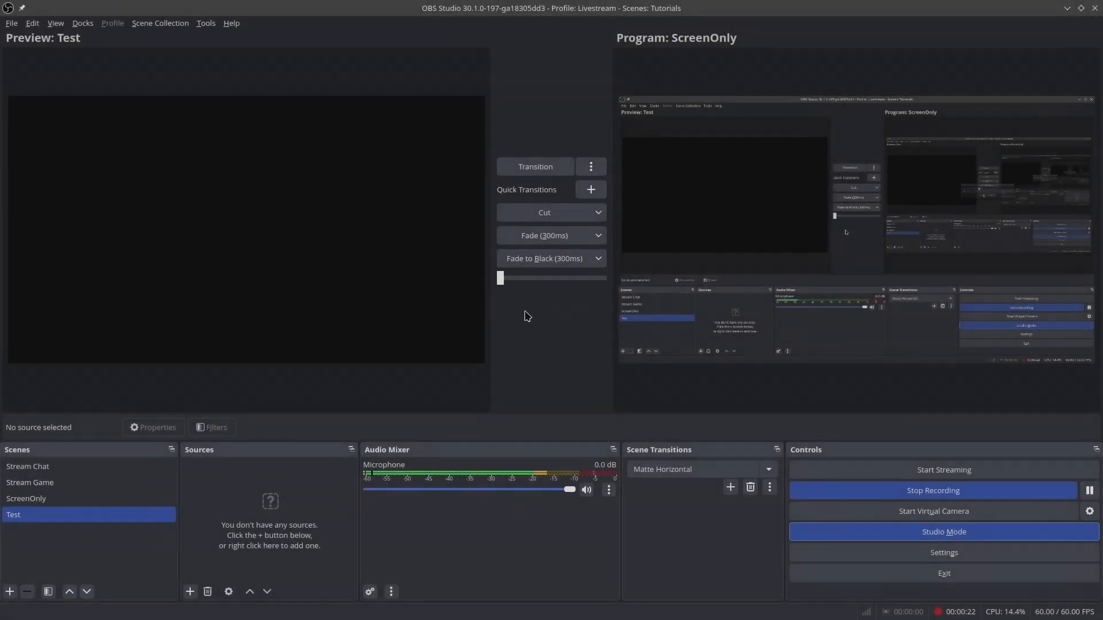
# - Add a new image source to the Test scene using beige-paper-background-simple-diy-craft.jpg with the default source name
pyautogui.click(190, 591)
pyautogui.click(284, 425)
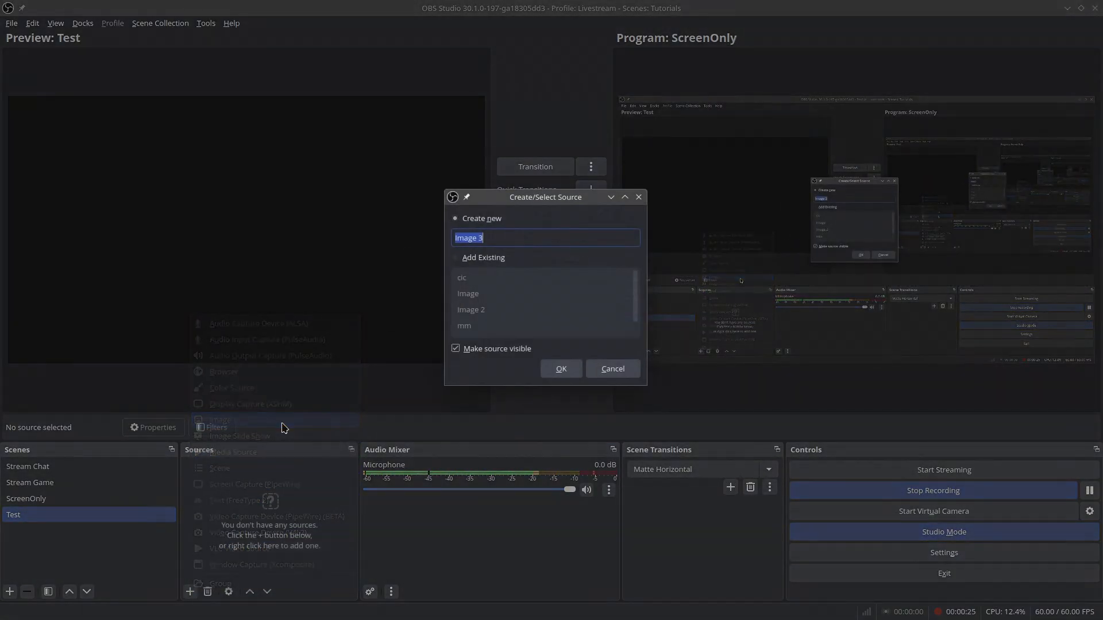
pyautogui.click(561, 371)
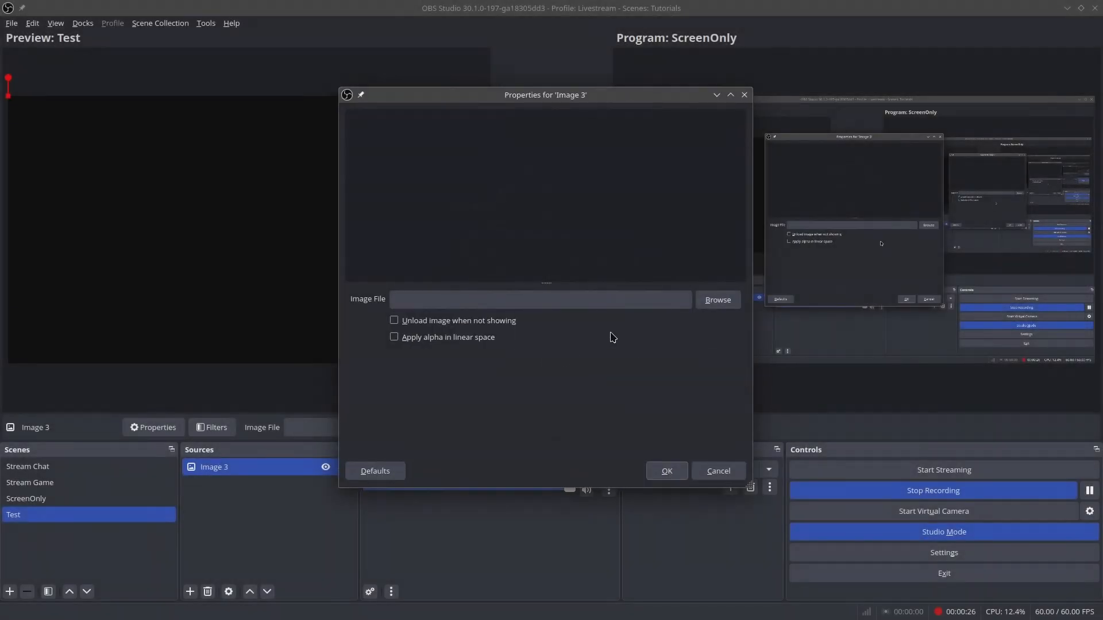
pyautogui.click(717, 301)
pyautogui.doubleClick(476, 197)
pyautogui.click(666, 471)
# - Fit the beige paper image to the screen
pyautogui.rightClick(257, 465)
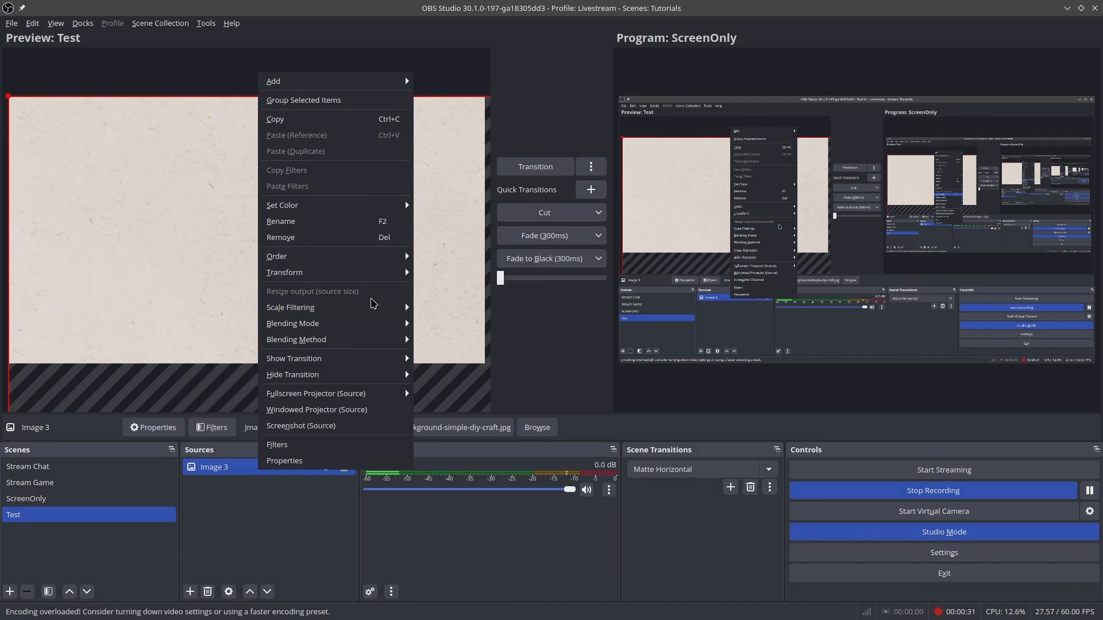
pyautogui.moveTo(374, 272)
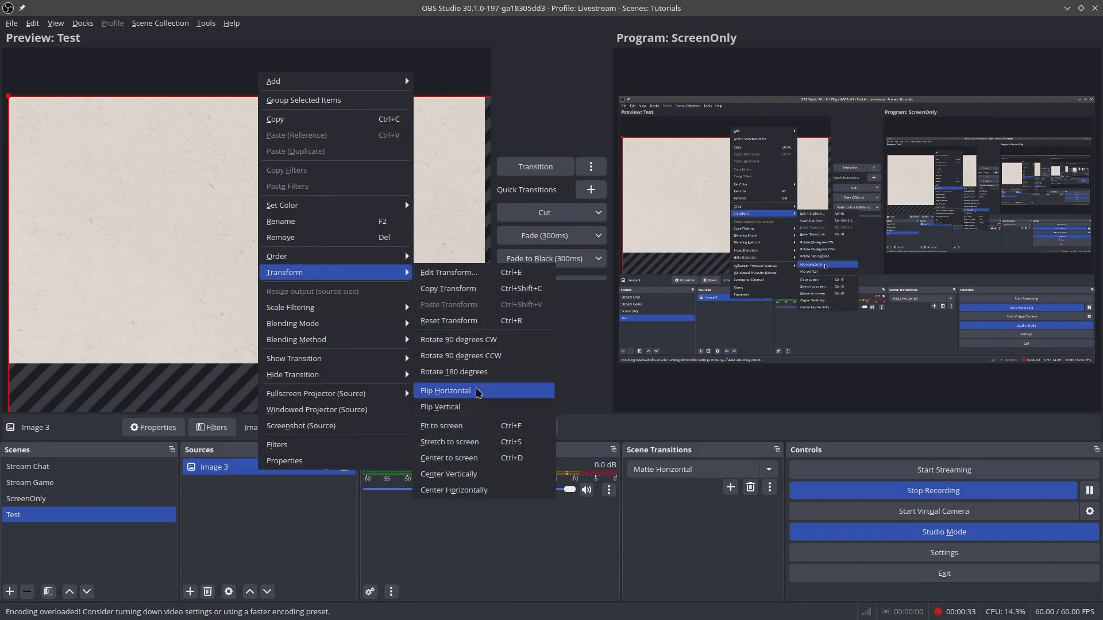
pyautogui.click(453, 426)
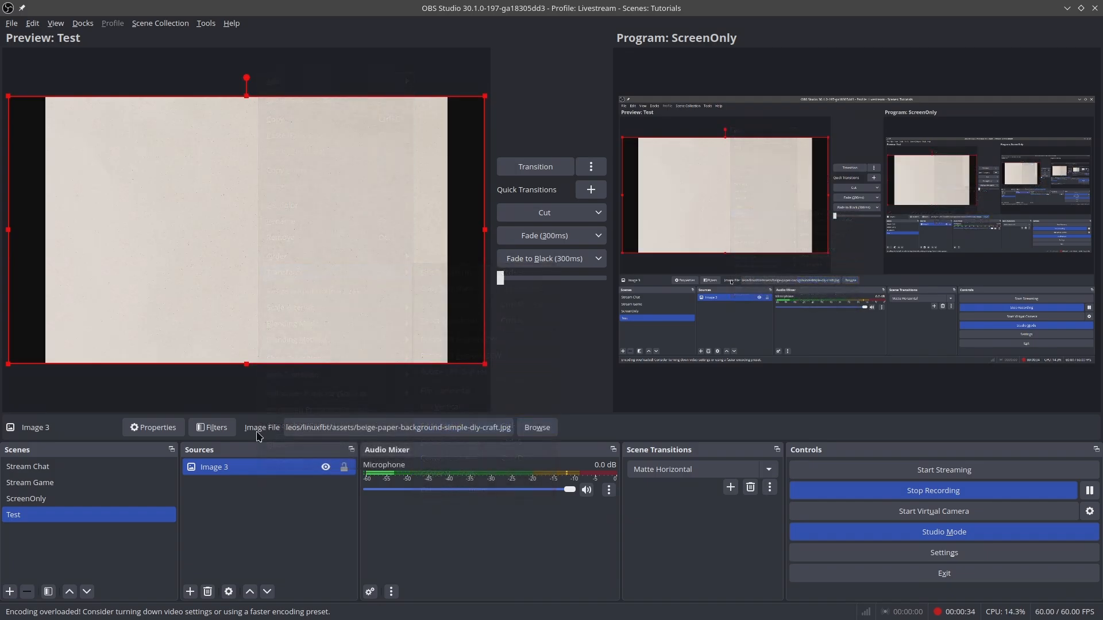
# - Add Green Classroom Blackboard Virtual Background.png as an image source and move it to about 148 px from the canvas's left edge
pyautogui.click(190, 592)
pyautogui.click(221, 417)
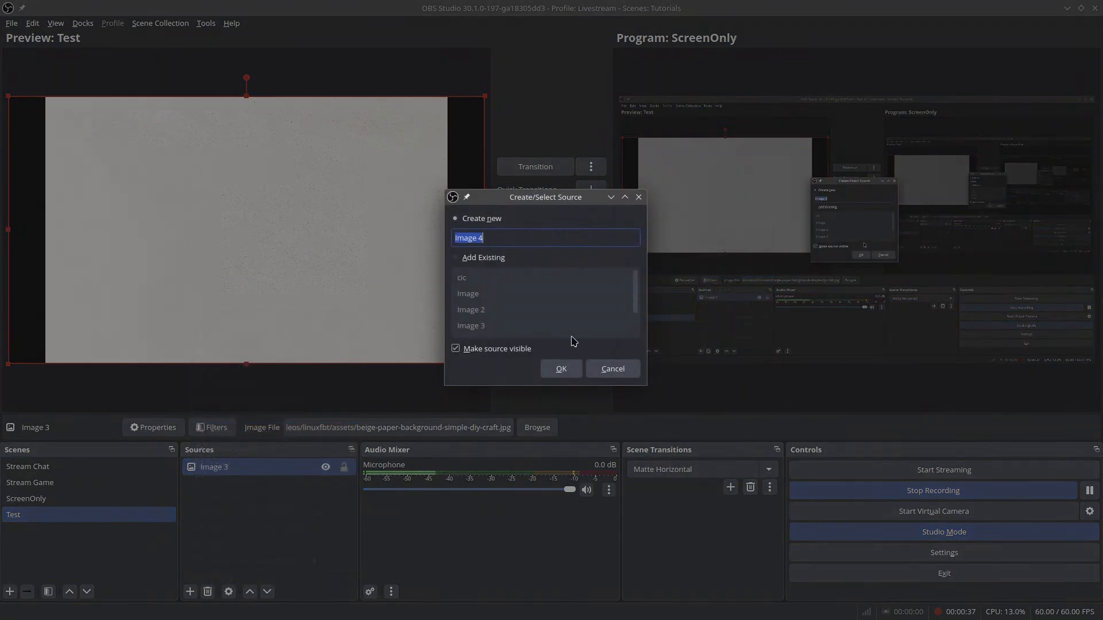
pyautogui.click(566, 368)
pyautogui.click(716, 298)
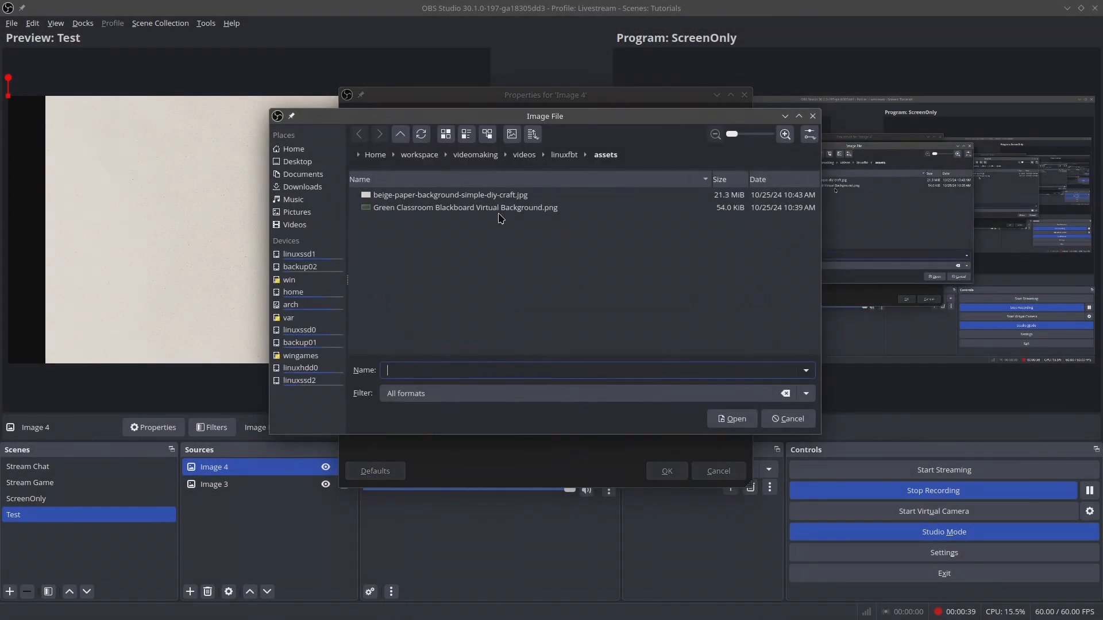
pyautogui.doubleClick(481, 209)
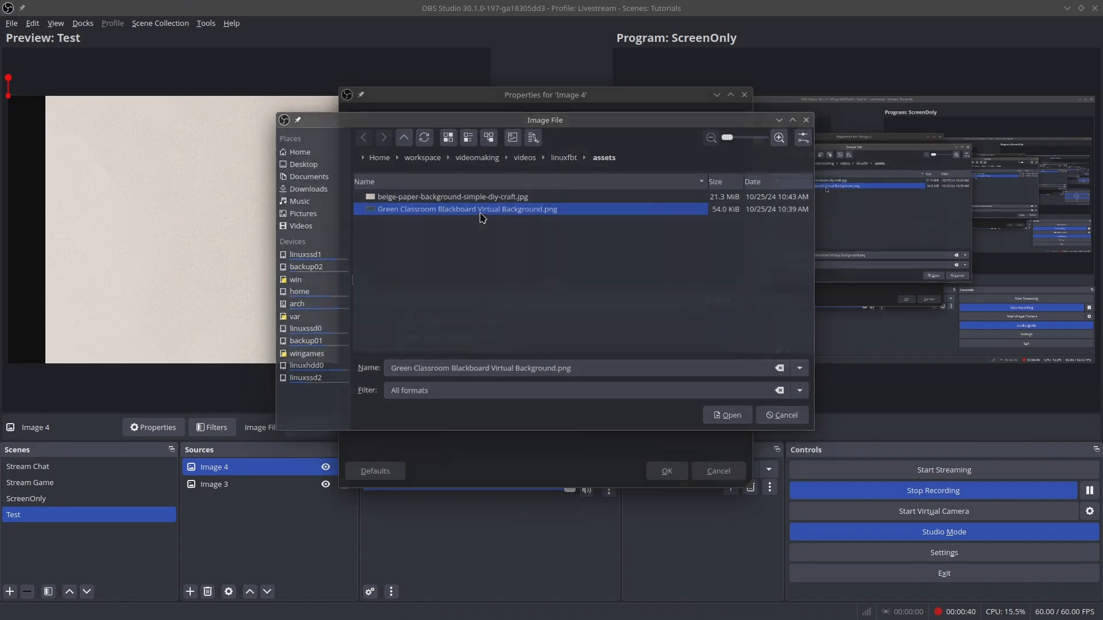
pyautogui.click(666, 471)
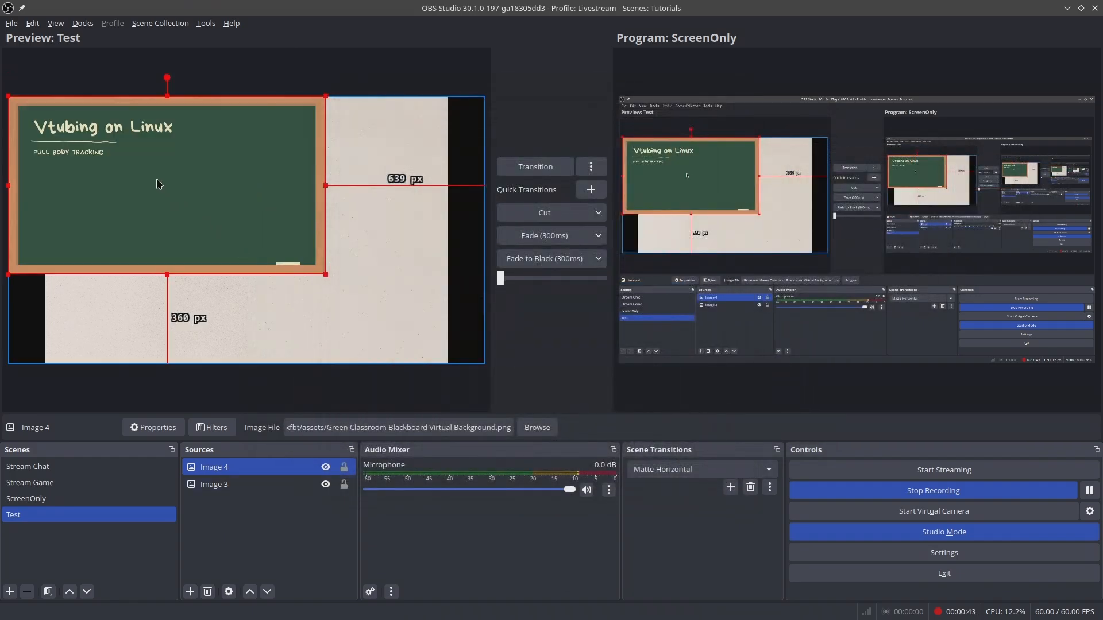
pyautogui.moveTo(155, 179); pyautogui.dragTo(197, 177)
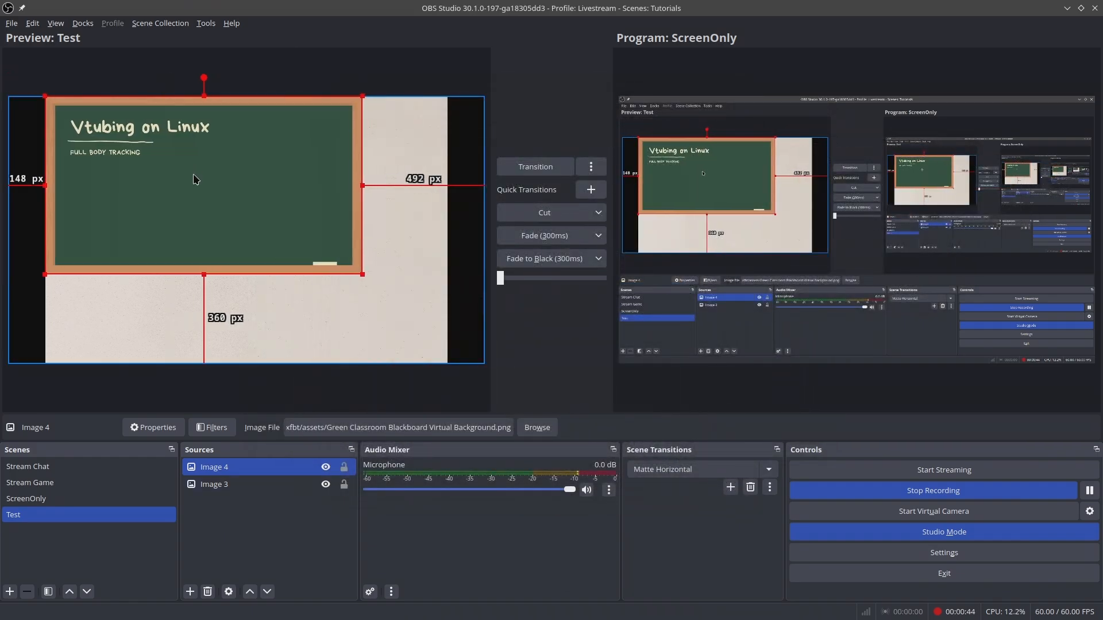
# - Add a Window Capture (Xcomposite) source for the VSeeFace v1.13.38c Q3 window with cursor capture disabled
pyautogui.click(191, 591)
pyautogui.click(271, 561)
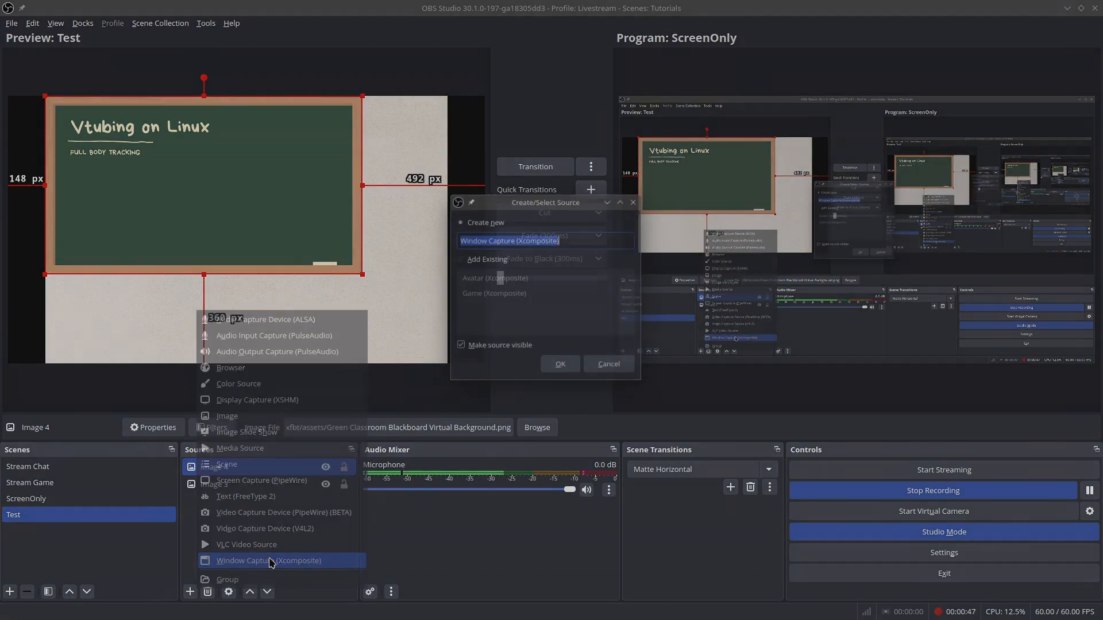
pyautogui.click(561, 368)
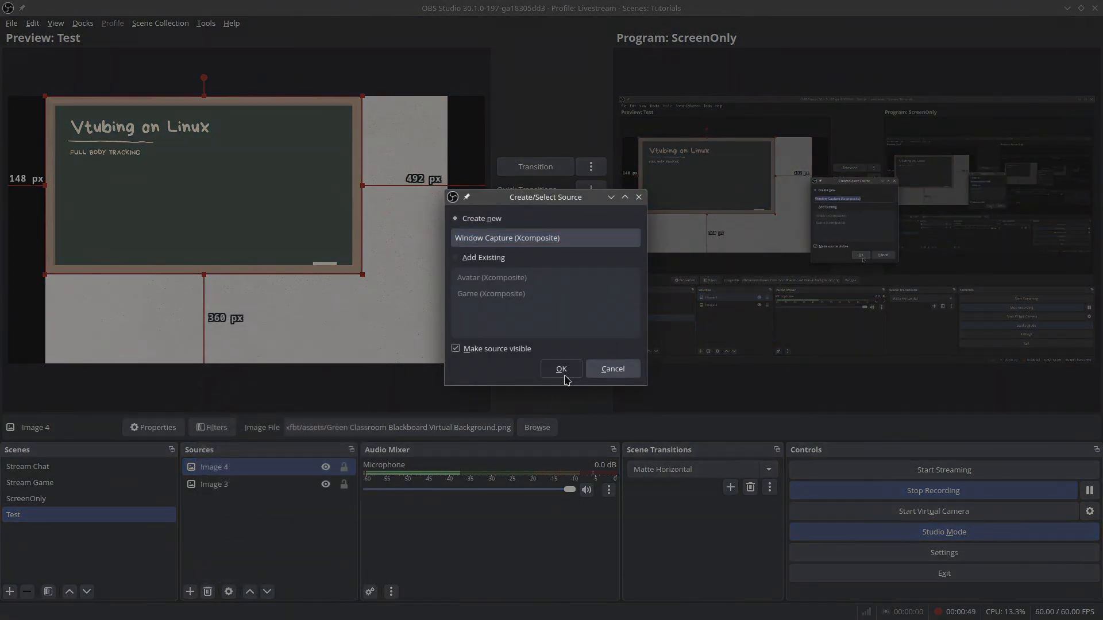
pyautogui.click(482, 300)
pyautogui.click(460, 389)
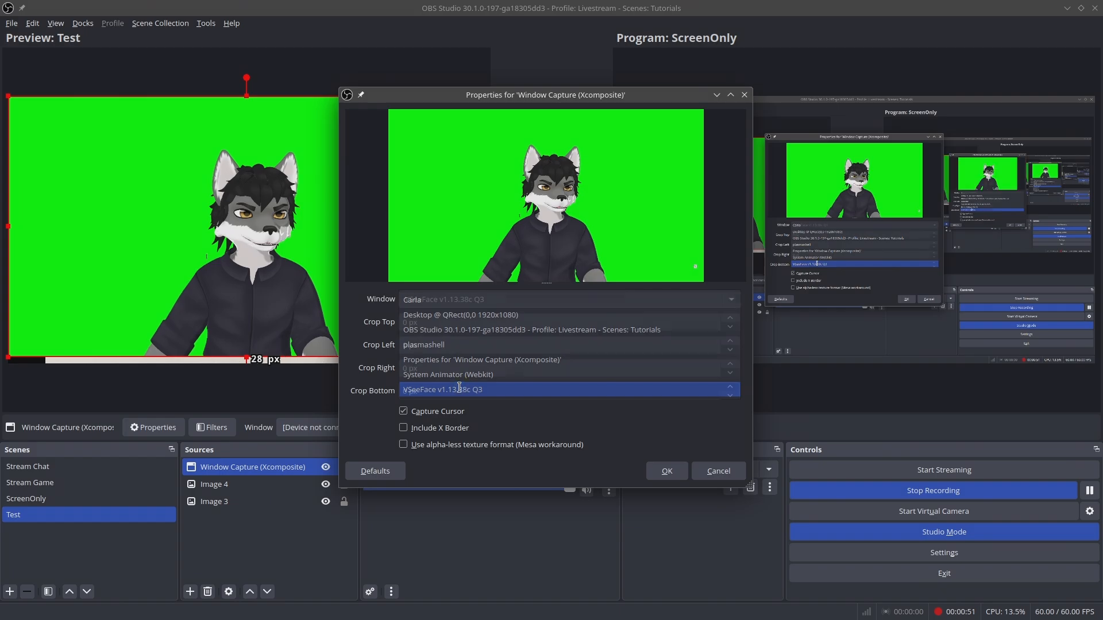
pyautogui.click(421, 413)
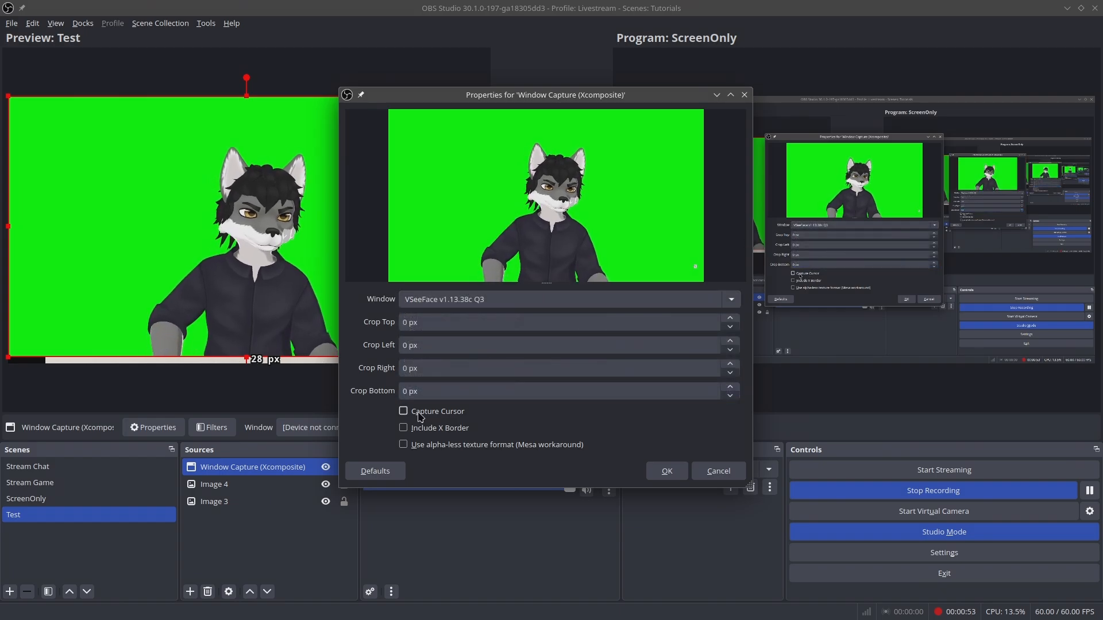
pyautogui.click(664, 472)
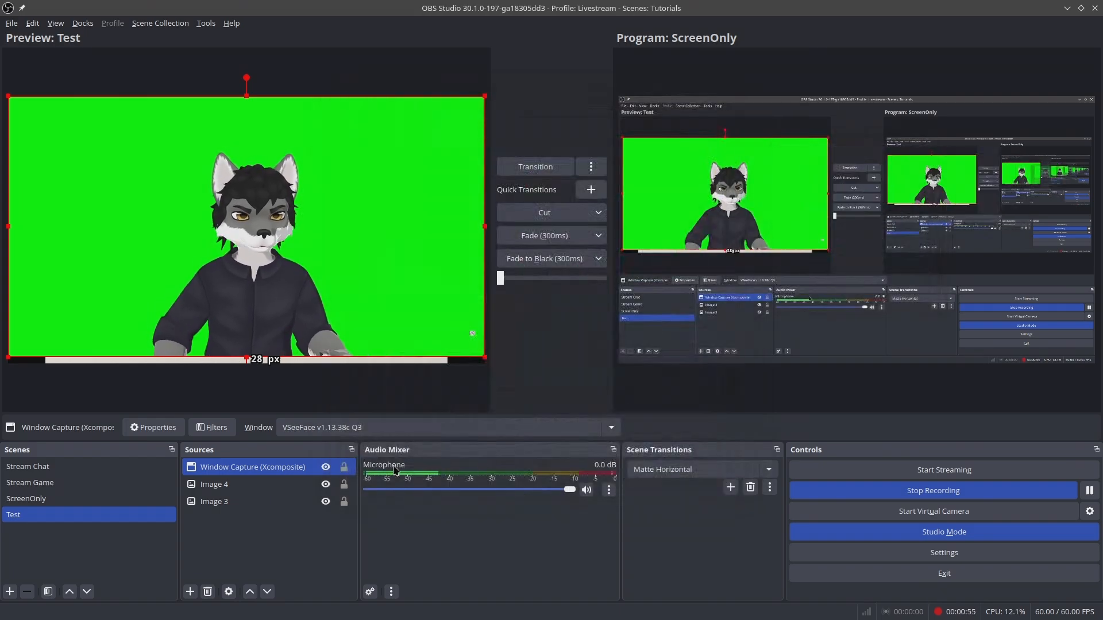
# - Add a green Chroma Key filter to the window capture and move it to about 253 px from the canvas's left edge and 28 px from its top
pyautogui.rightClick(254, 467)
pyautogui.click(304, 444)
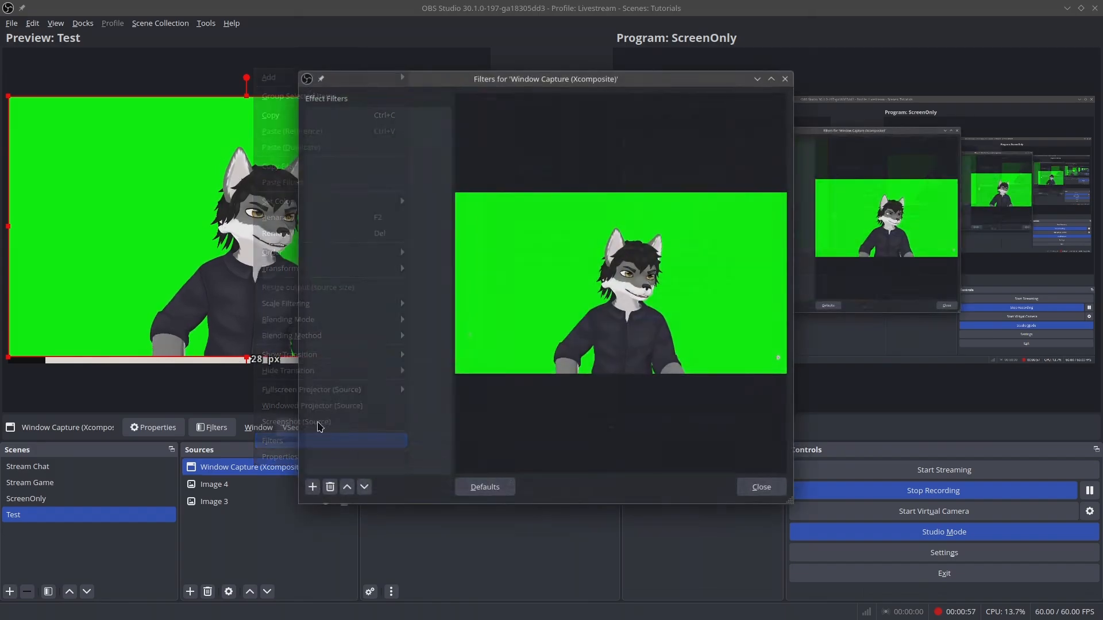
pyautogui.click(312, 487)
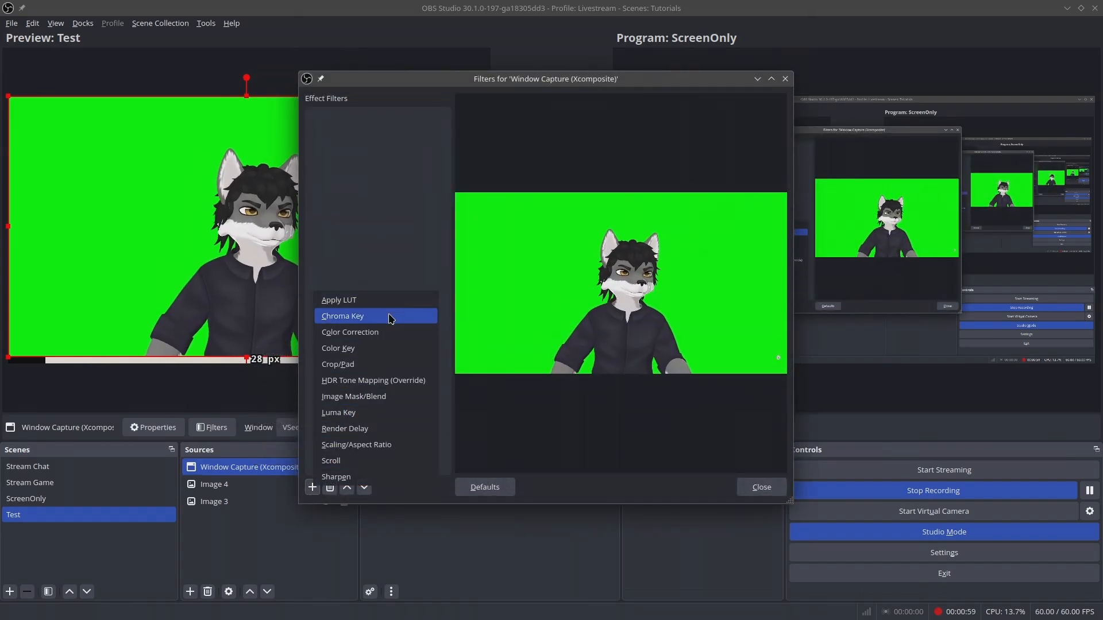
pyautogui.click(389, 316)
pyautogui.click(518, 296)
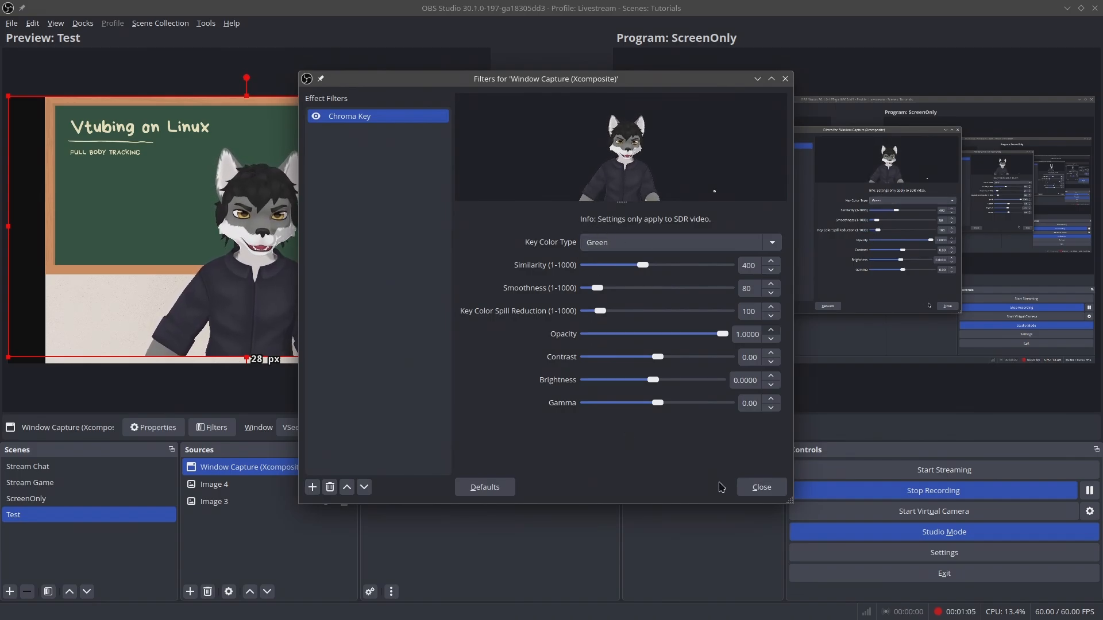
pyautogui.click(762, 487)
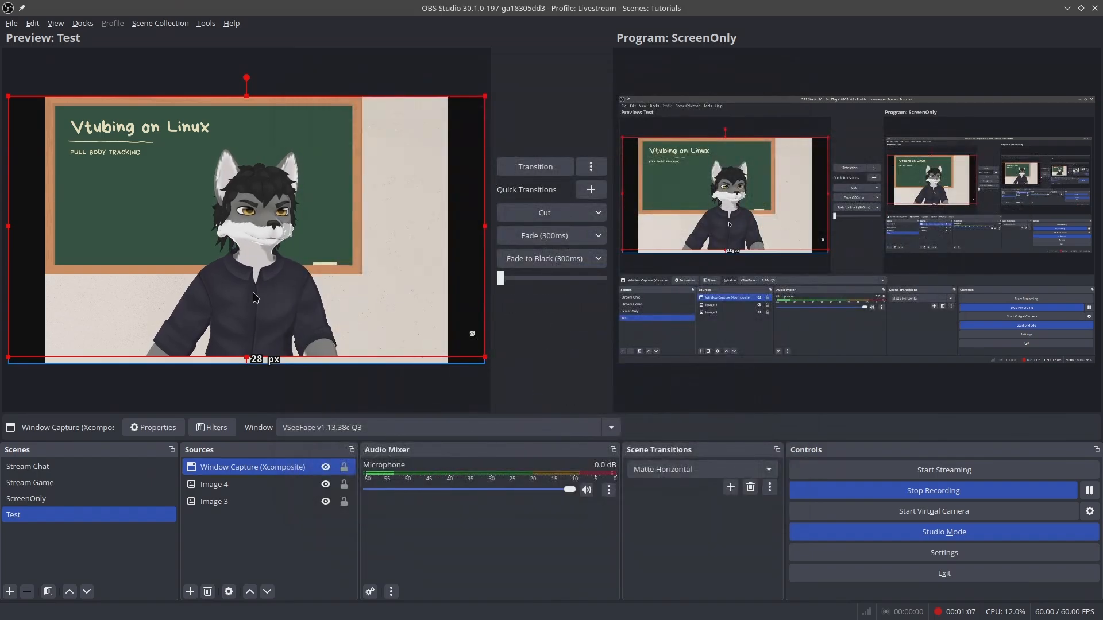
pyautogui.moveTo(255, 297); pyautogui.dragTo(318, 308)
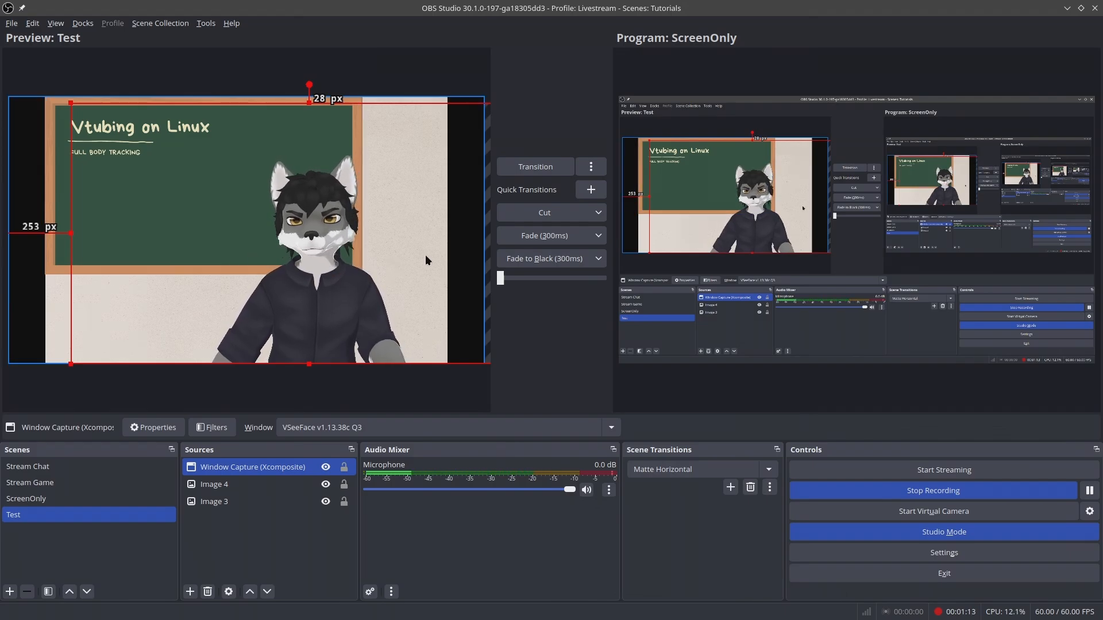
# - Move the VSeeFace window capture to about 301 px from the canvas's left edge and 55 px from its top
pyautogui.moveTo(338, 311)
pyautogui.mouseDown()
pyautogui.moveTo(166, 367)
pyautogui.moveTo(138, 389)
pyautogui.moveTo(138, 379)
pyautogui.moveTo(276, 351)
pyautogui.moveTo(350, 318)
pyautogui.mouseUp()
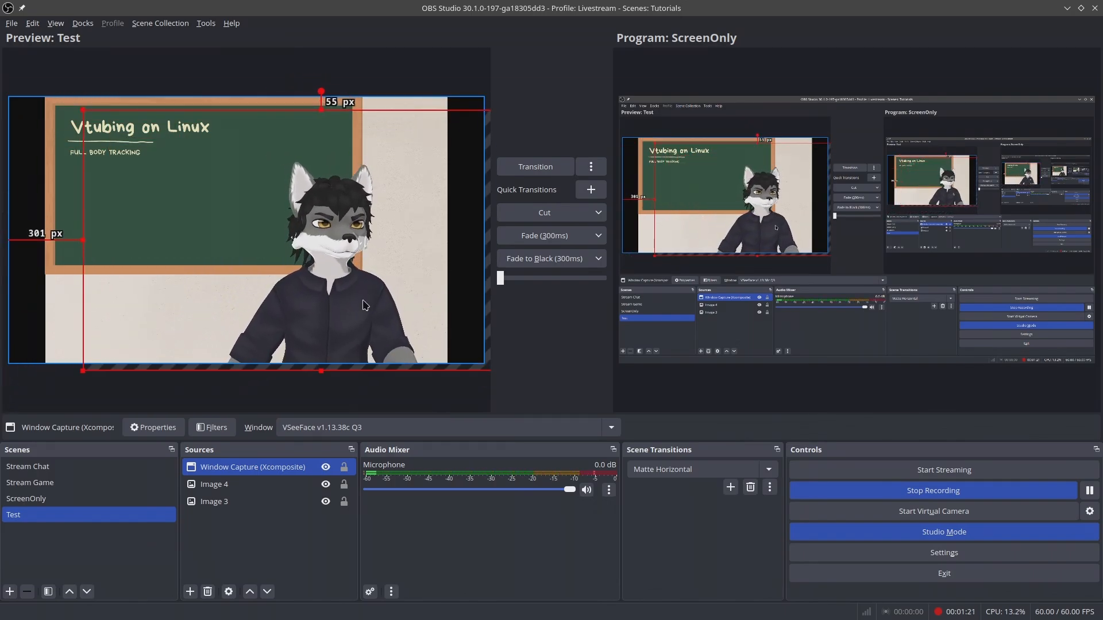
# - Add the existing Microphone as an Audio Input Capture (PulseAudio) source in the Test scene
pyautogui.click(191, 592)
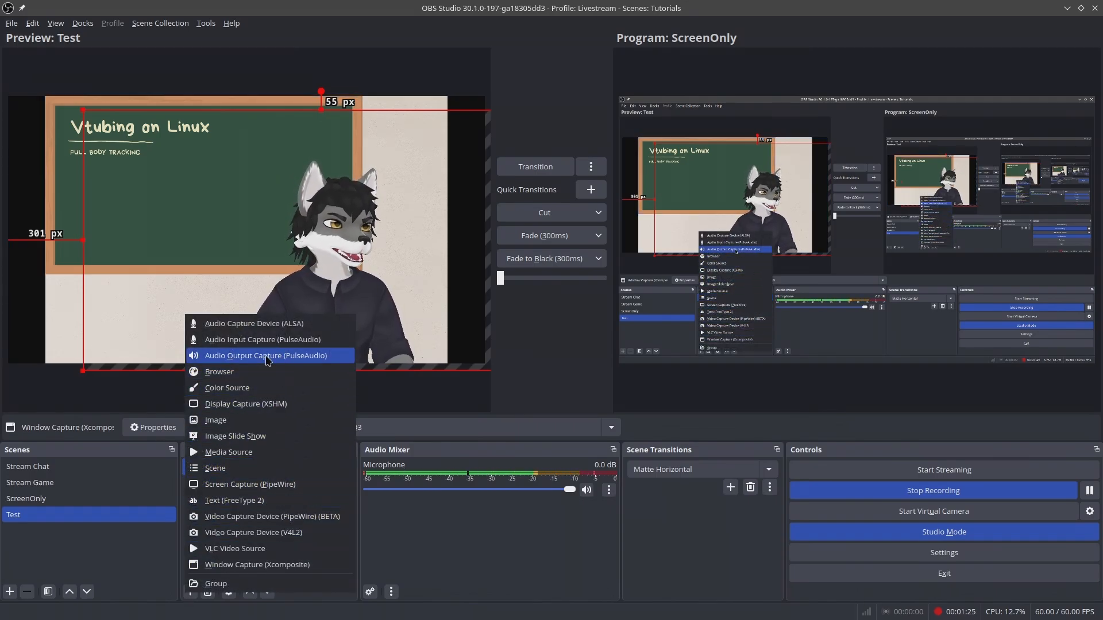
pyautogui.click(289, 345)
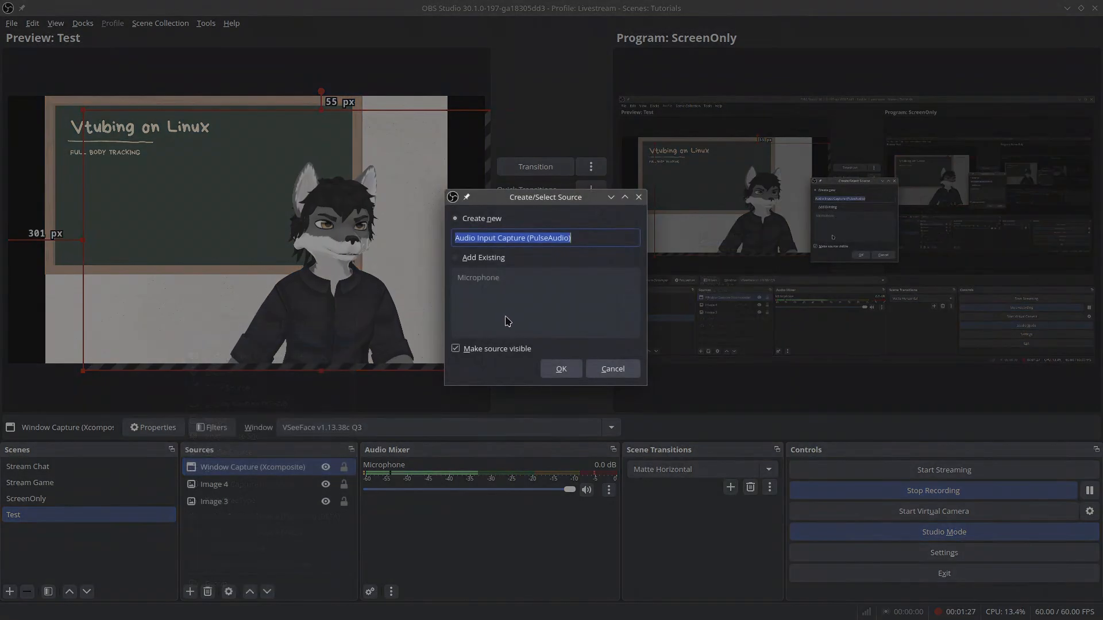
pyautogui.click(476, 258)
pyautogui.click(492, 280)
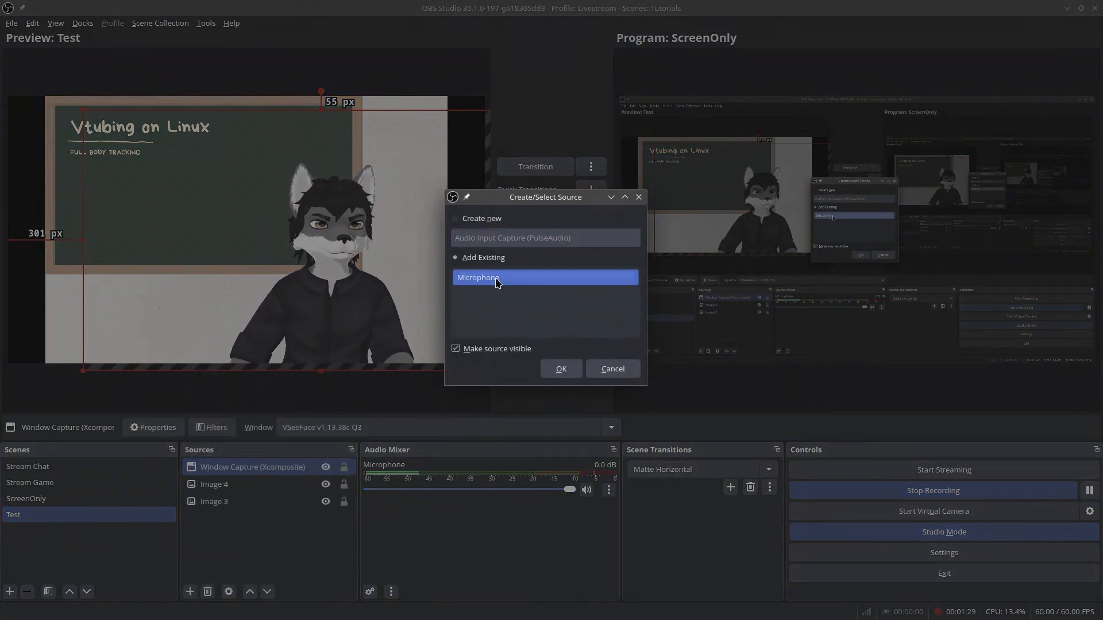
pyautogui.click(561, 368)
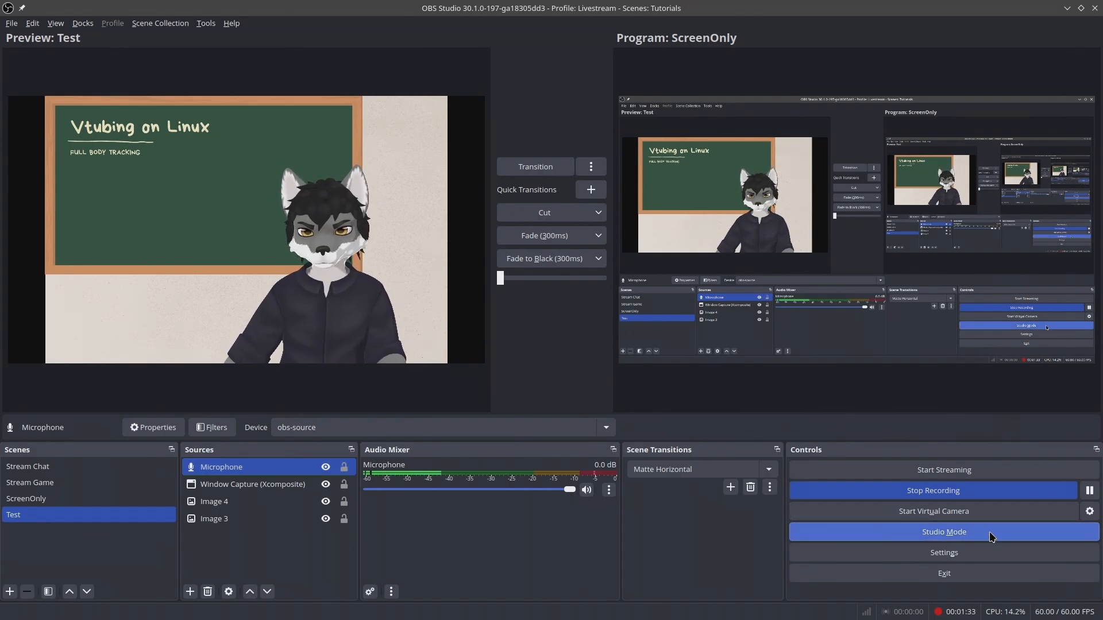
# - Turn off Studio Mode and make Test the live scene
pyautogui.click(944, 532)
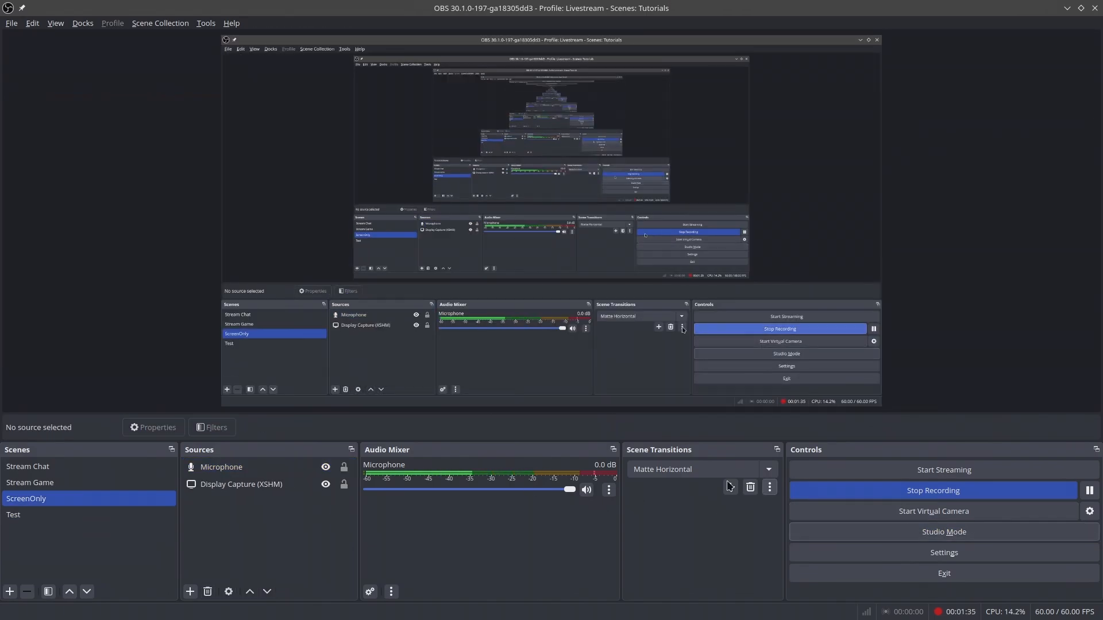
pyautogui.click(95, 511)
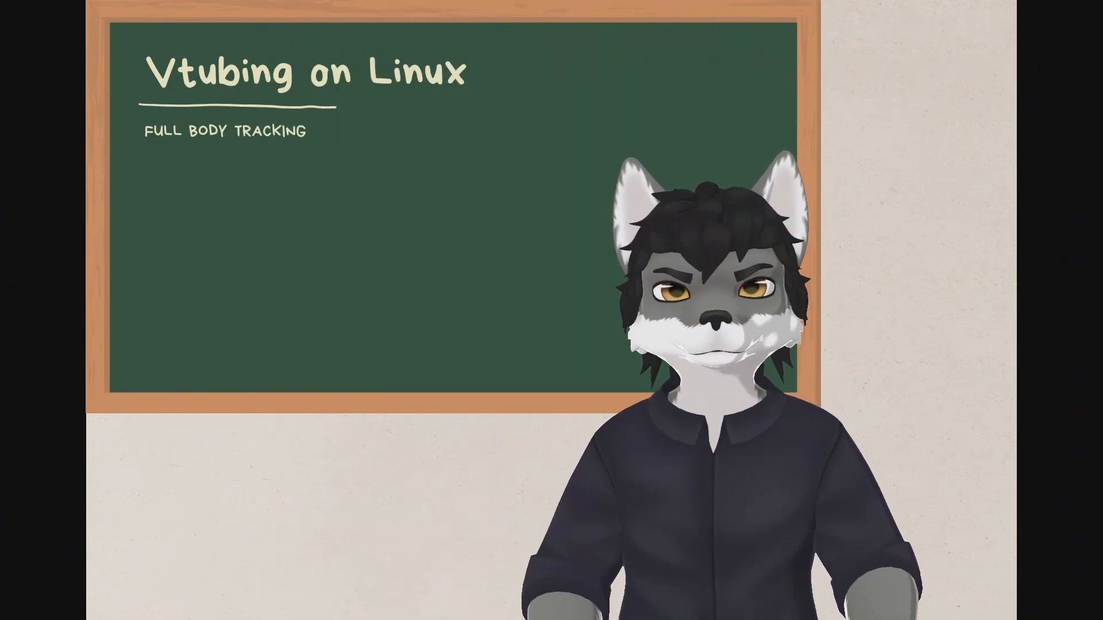